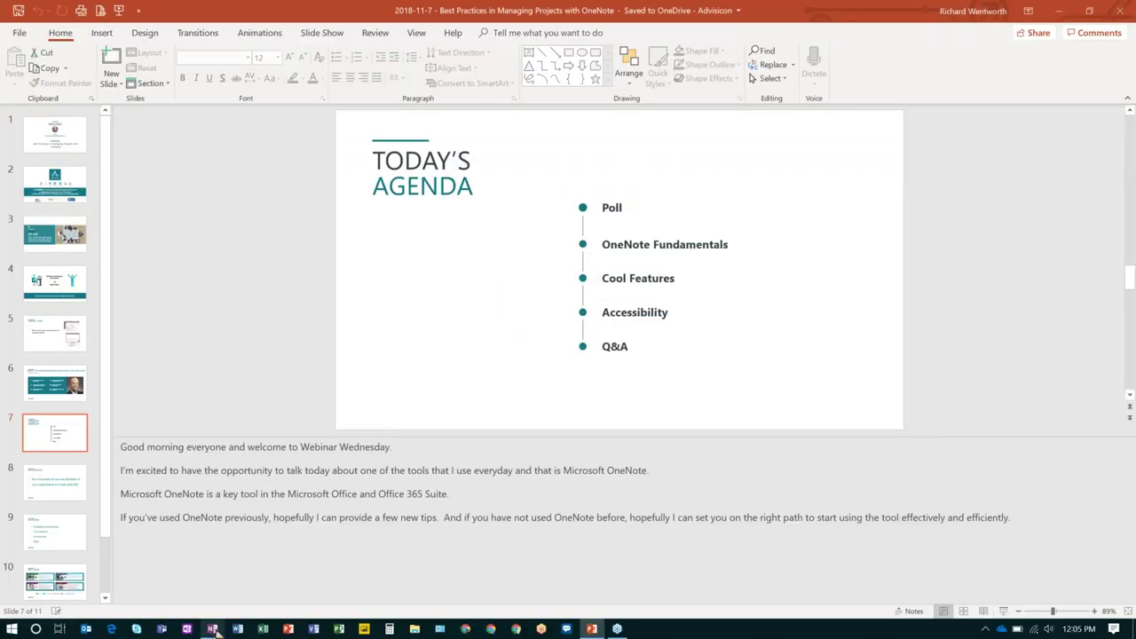
click(213, 628)
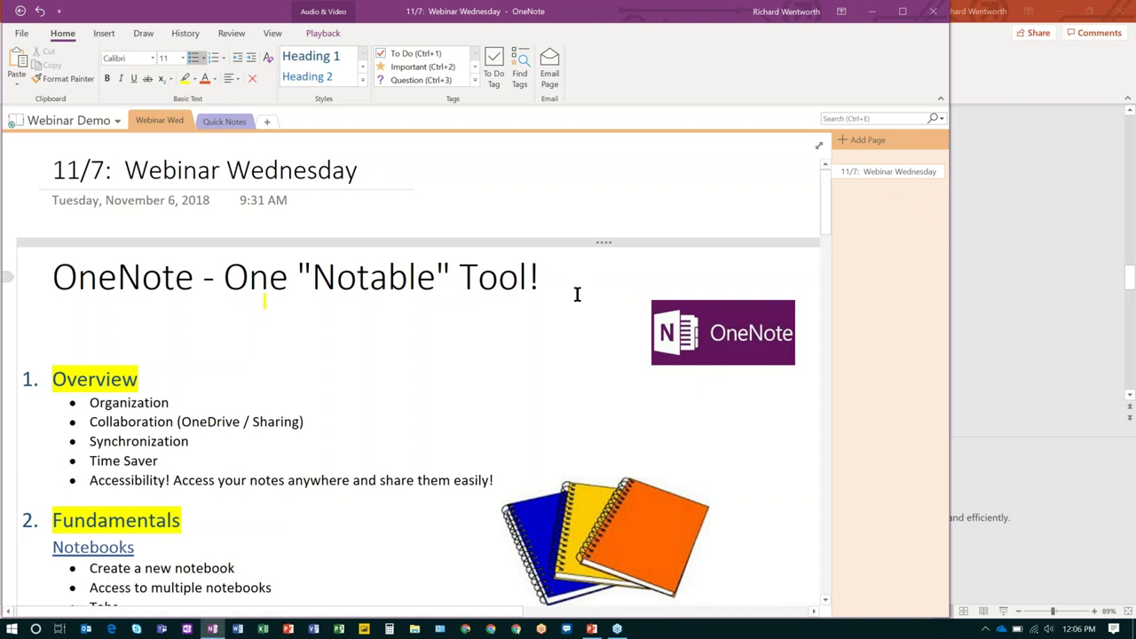
scroll(577, 294, down, 2)
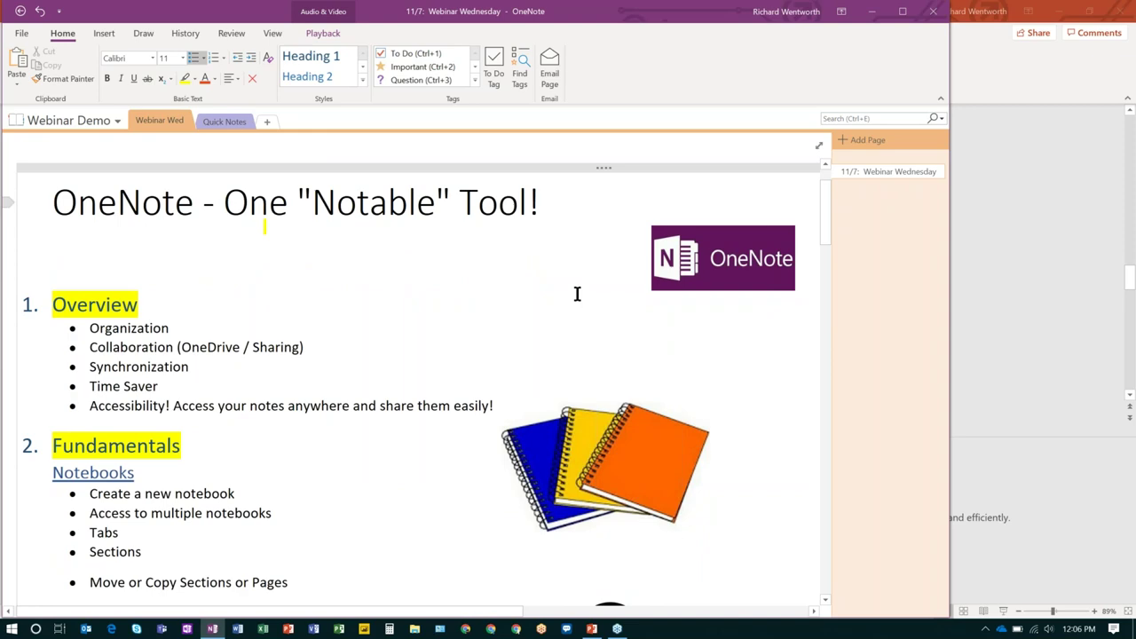
scroll(577, 294, down, 2)
scroll(577, 294, down, 2)
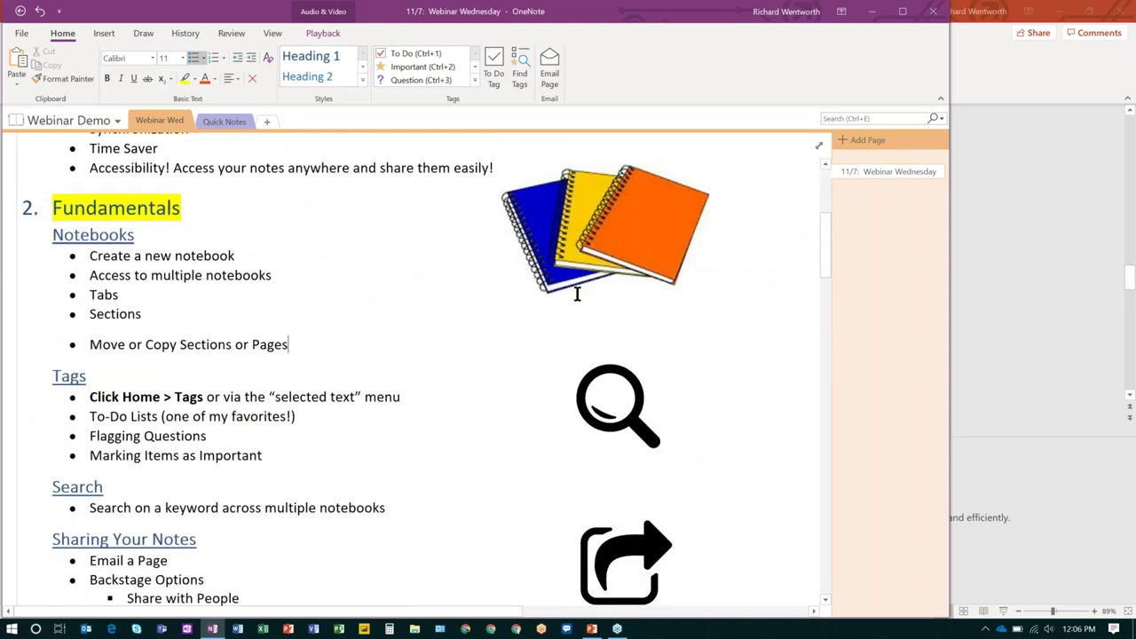
scroll(577, 293, down, 3)
scroll(577, 294, down, 6)
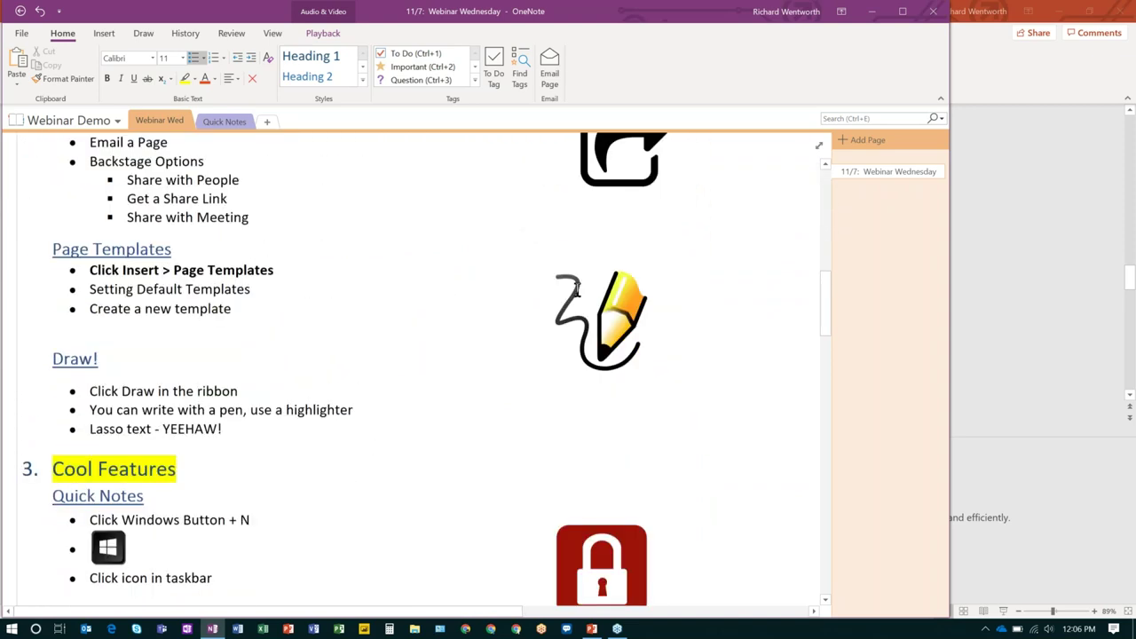
scroll(577, 288, down, 3)
scroll(577, 288, up, 15)
scroll(574, 287, up, 1)
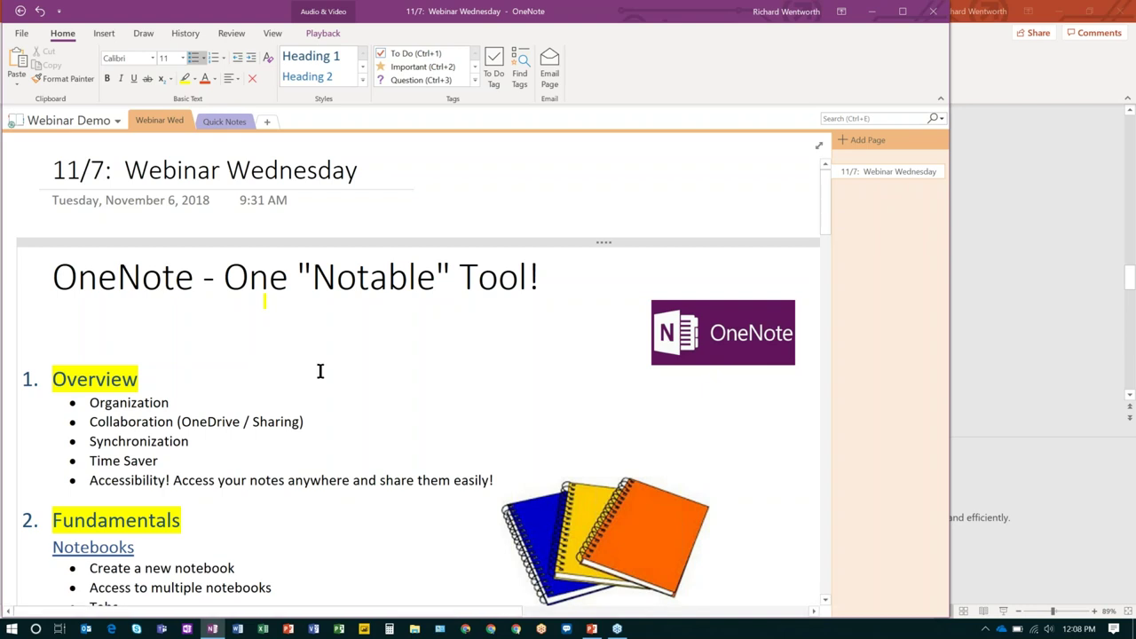
Open the Webinar Demo notebook list to show Personal, Webinar Demo and Advisicon Sales Notebook.
scroll(319, 370, down, 1)
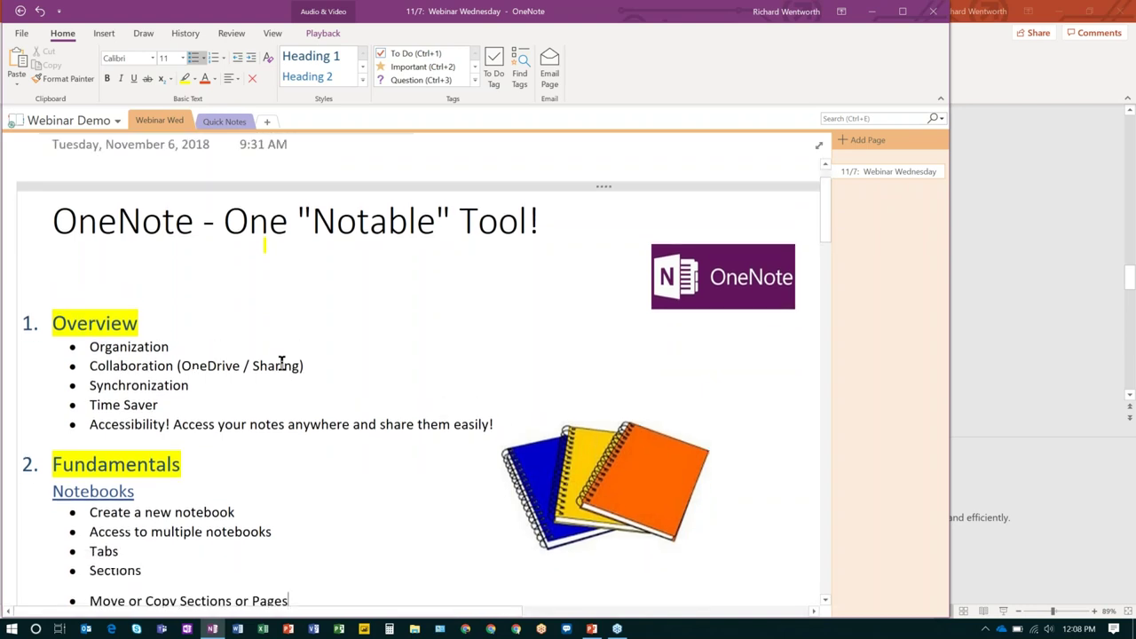
scroll(281, 364, up, 1)
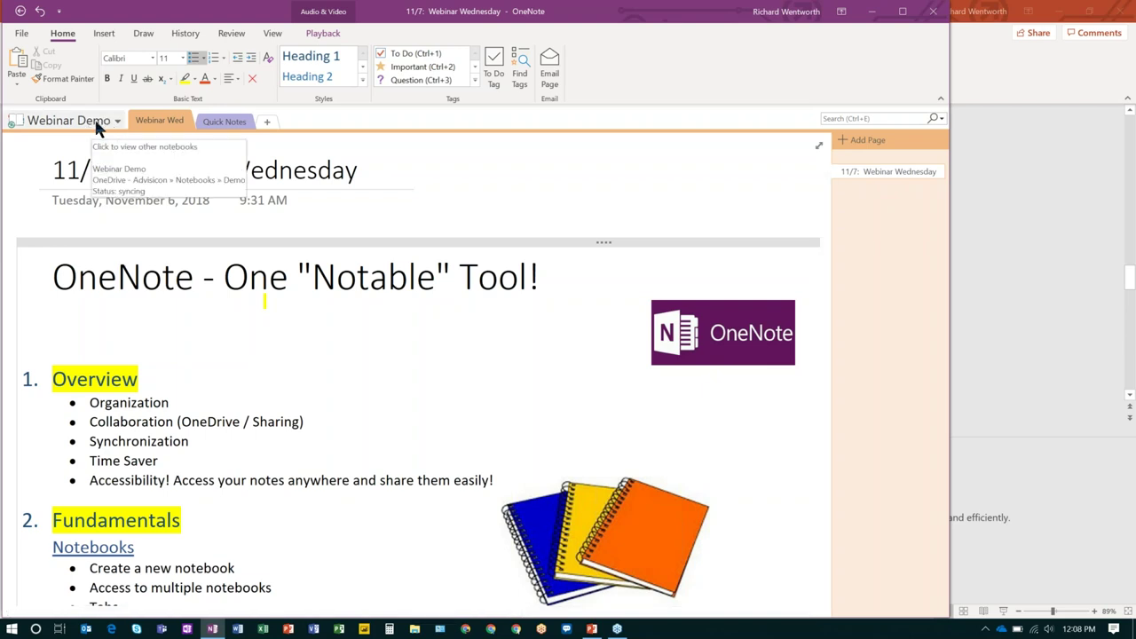
click(100, 123)
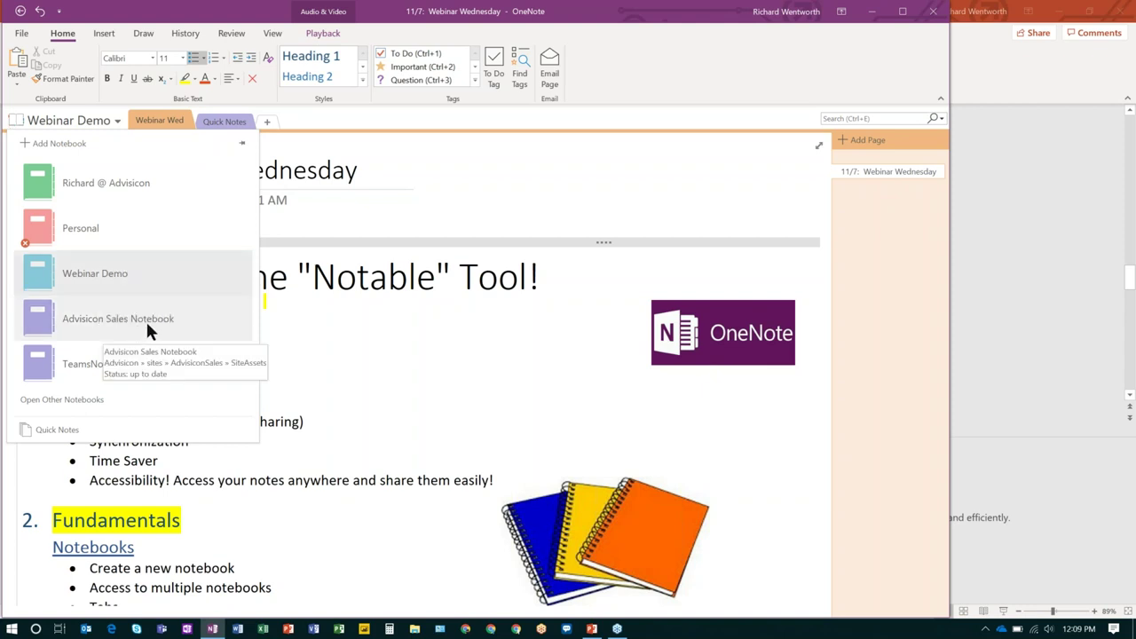
click(55, 146)
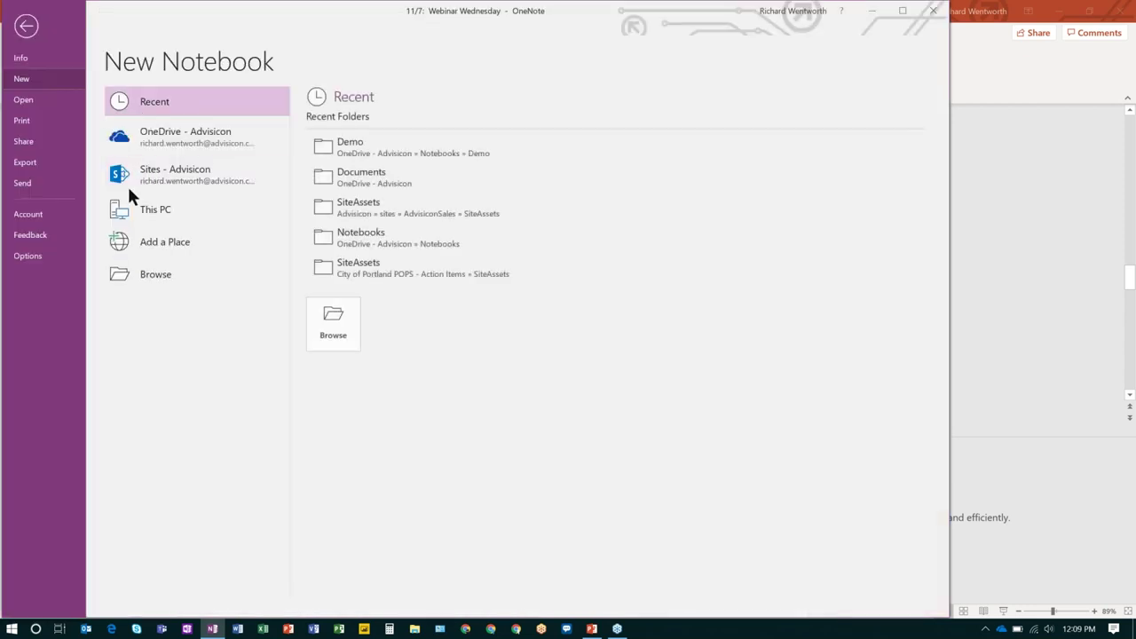
click(26, 23)
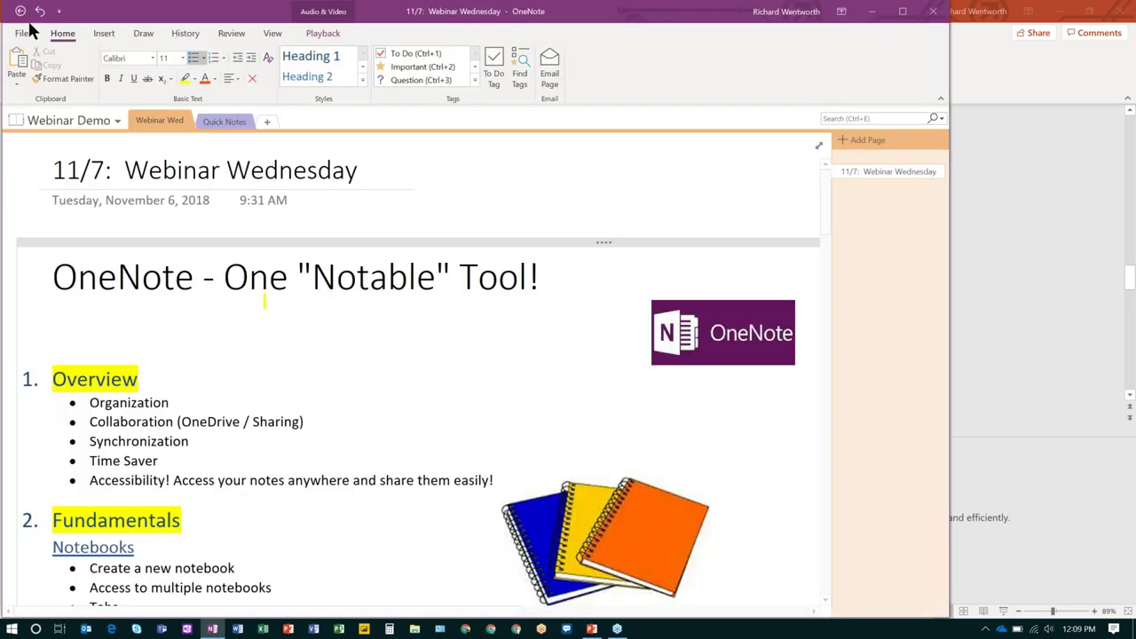
click(81, 119)
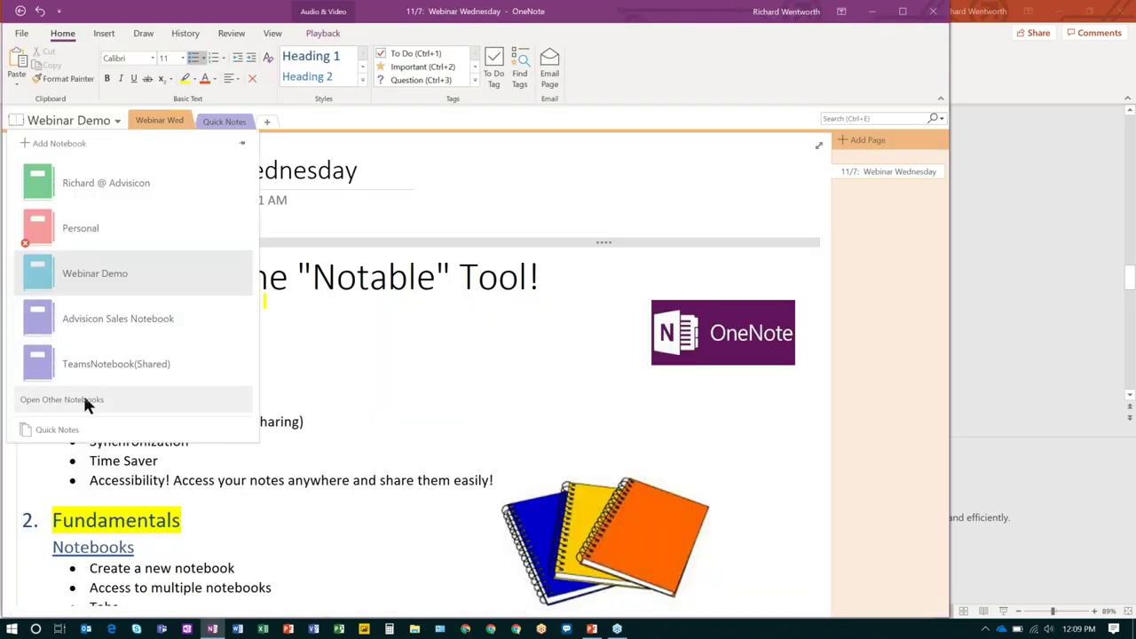
click(94, 399)
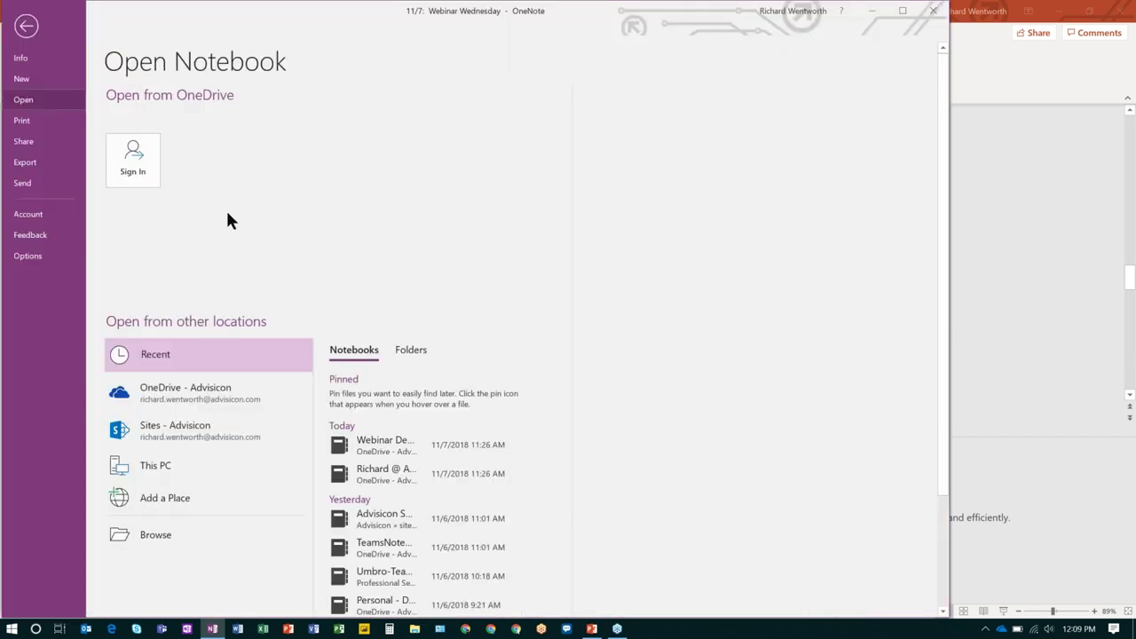
scroll(277, 301, down, 1)
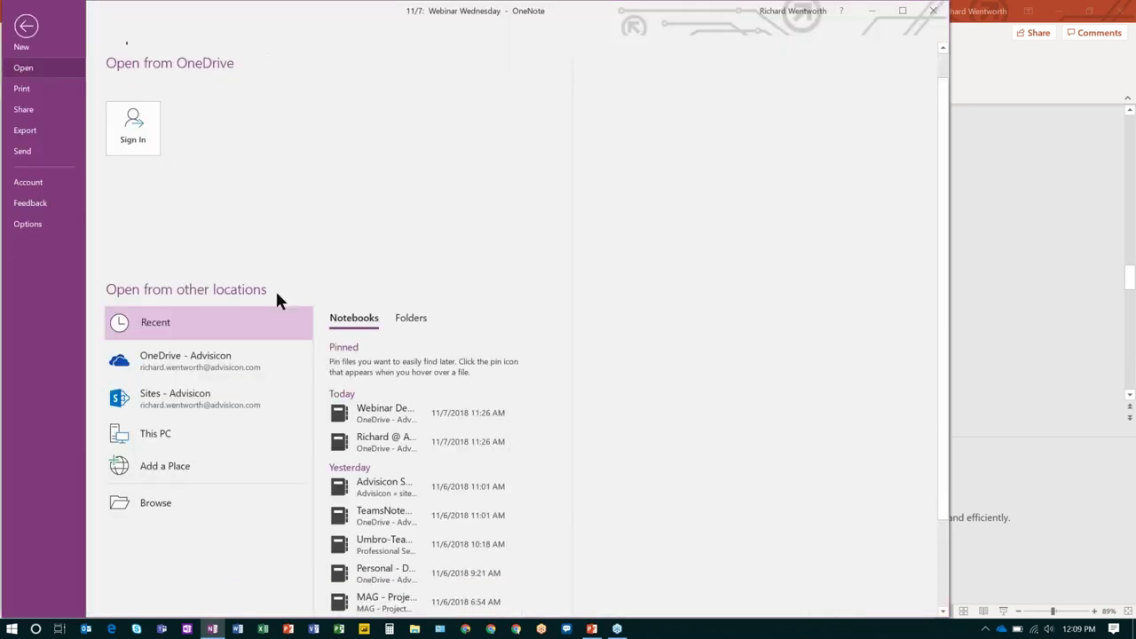
scroll(279, 301, down, 3)
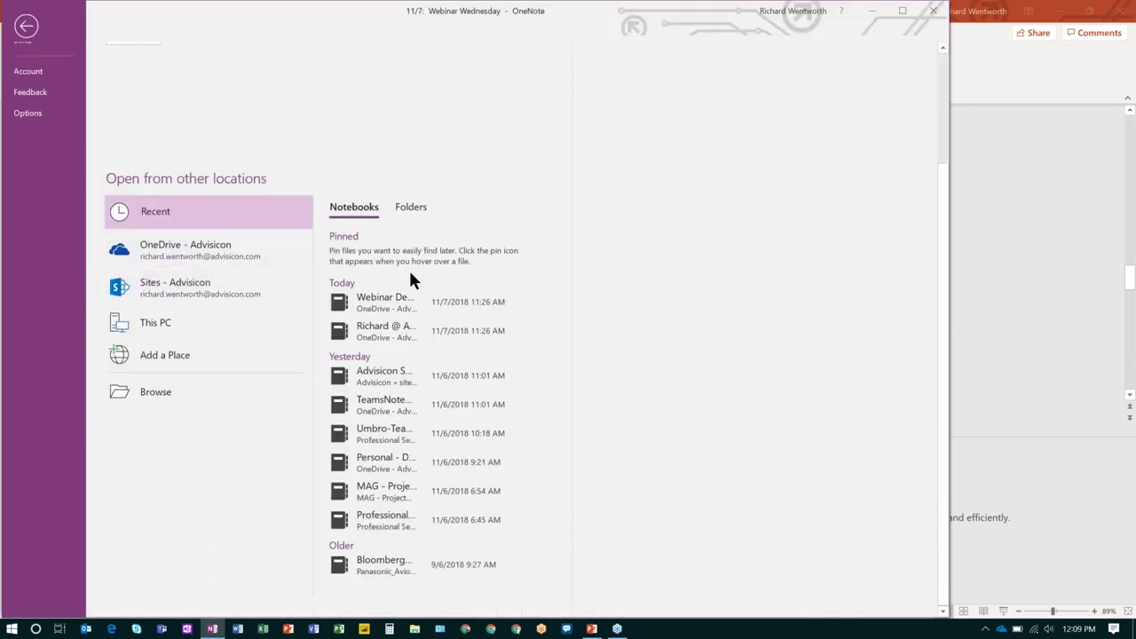
scroll(408, 275, up, 3)
click(25, 26)
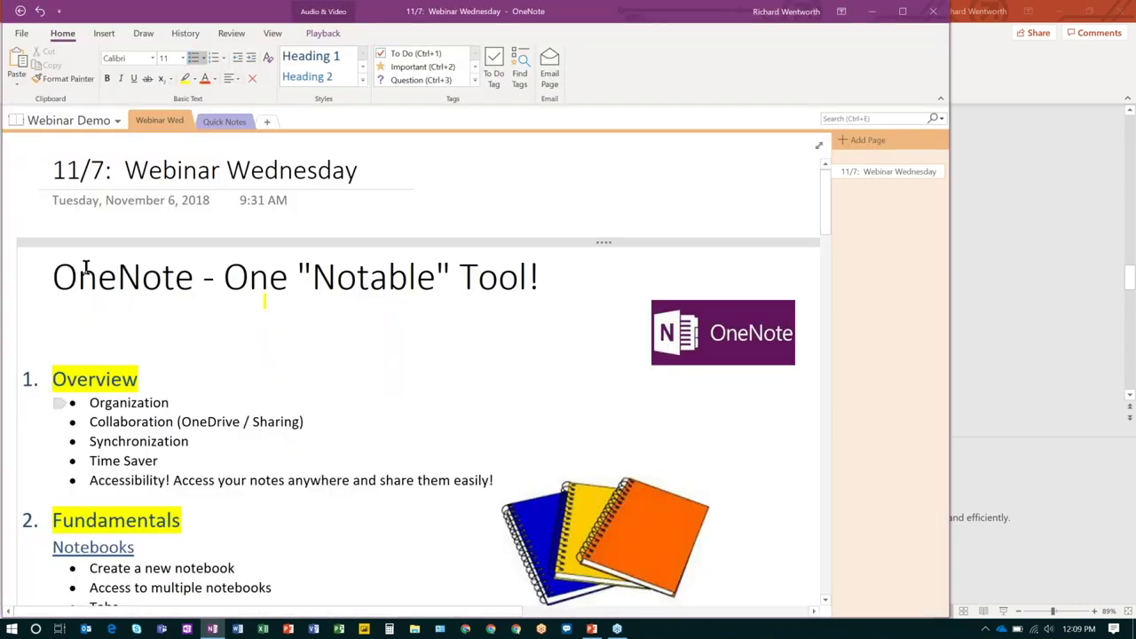
Reopen and close the notebook list, then scroll through the Webinar Wednesday page outline.
click(88, 124)
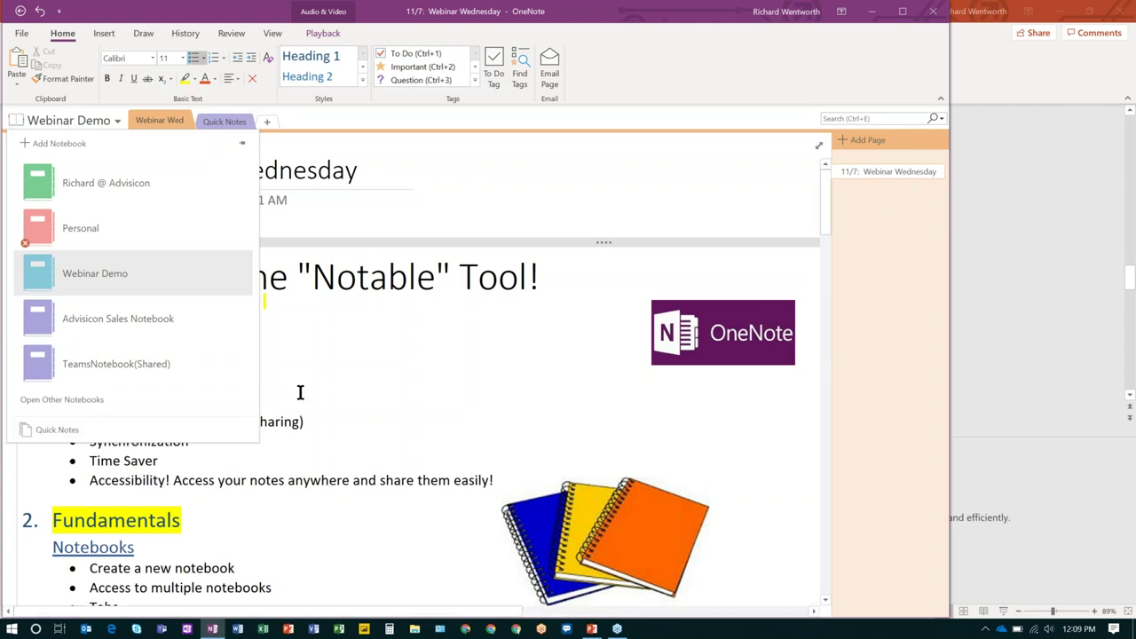
click(317, 353)
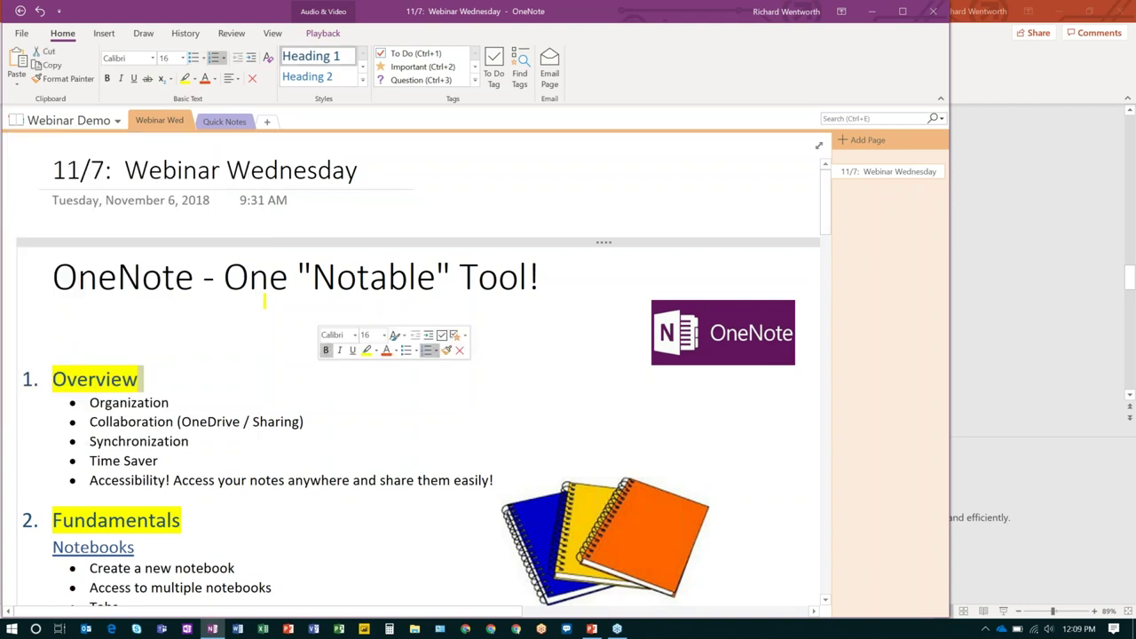
scroll(235, 335, down, 4)
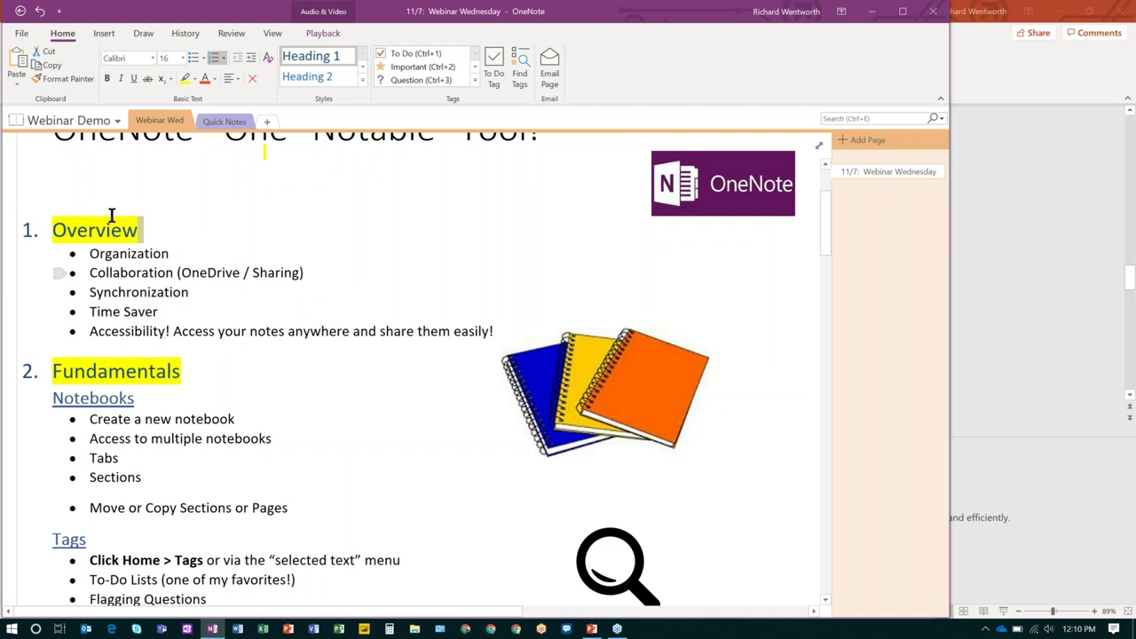
scroll(321, 293, up, 3)
scroll(321, 293, up, 1)
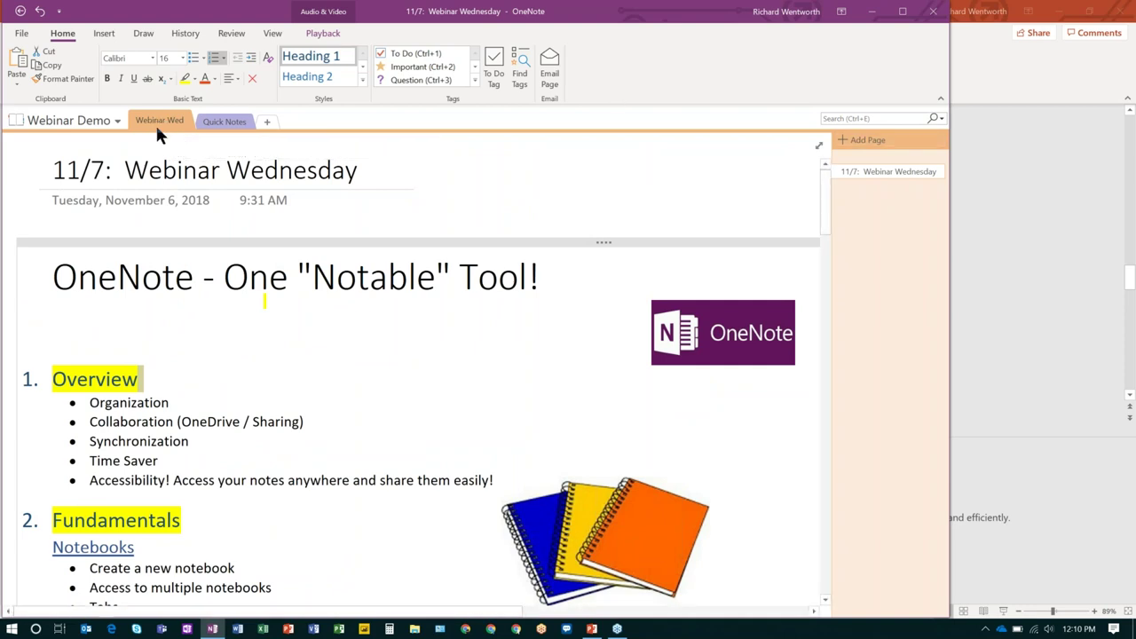
Add New Section 1 to Webinar Demo, then show the Quick Notes 'QUICK NOTE #1' page.
click(266, 122)
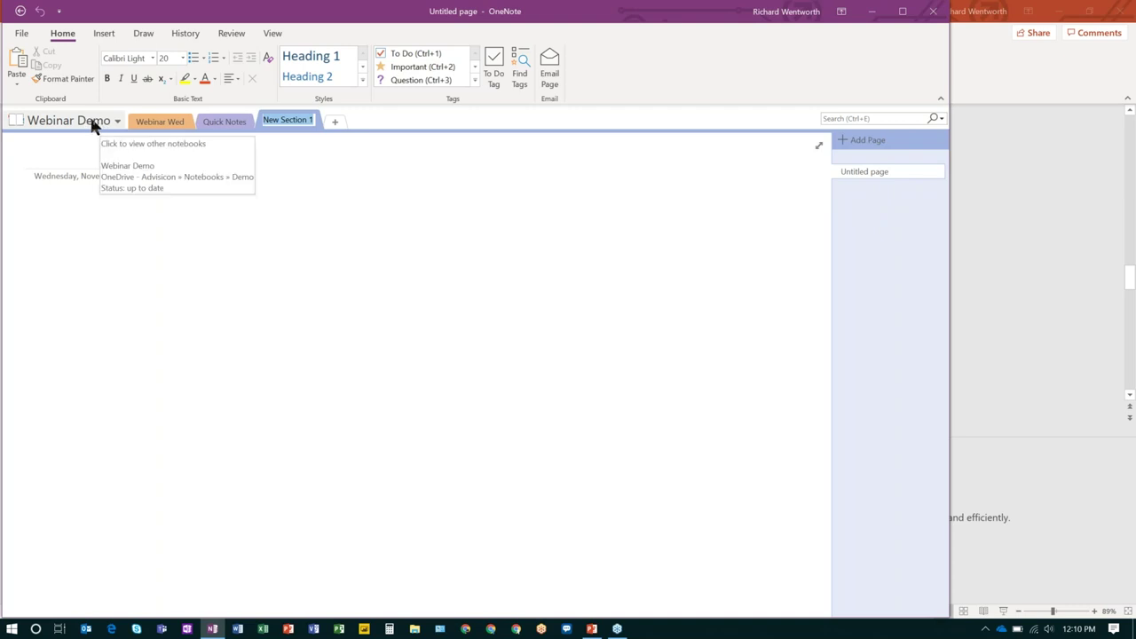
click(225, 123)
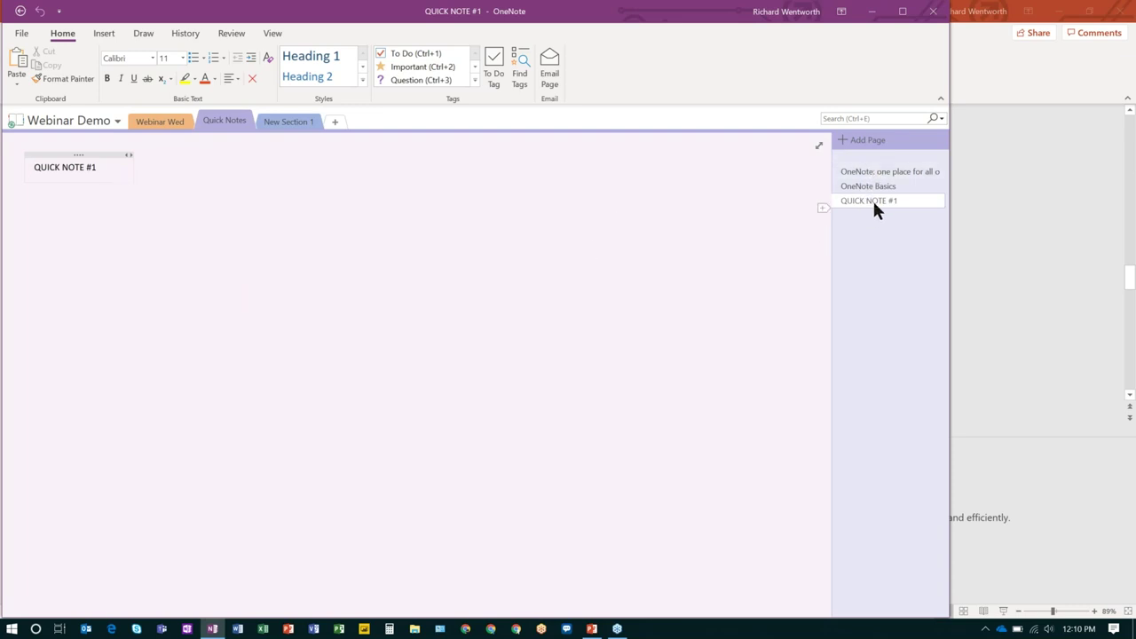
Return to the Webinar Wed section and scroll through its page.
click(156, 122)
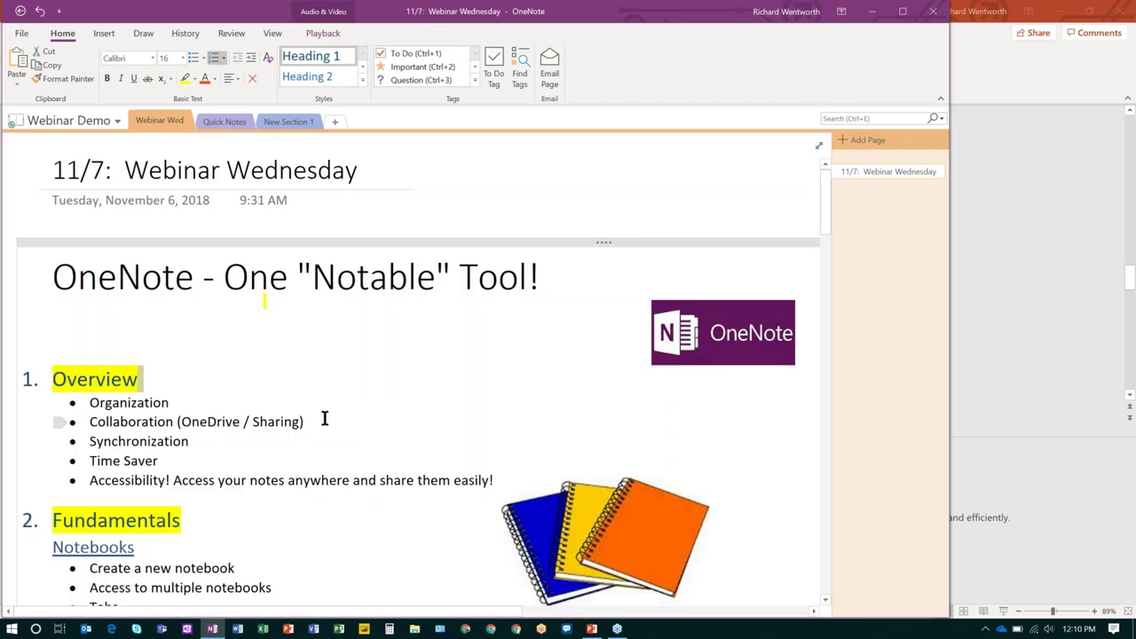
scroll(326, 412, down, 3)
scroll(327, 412, down, 1)
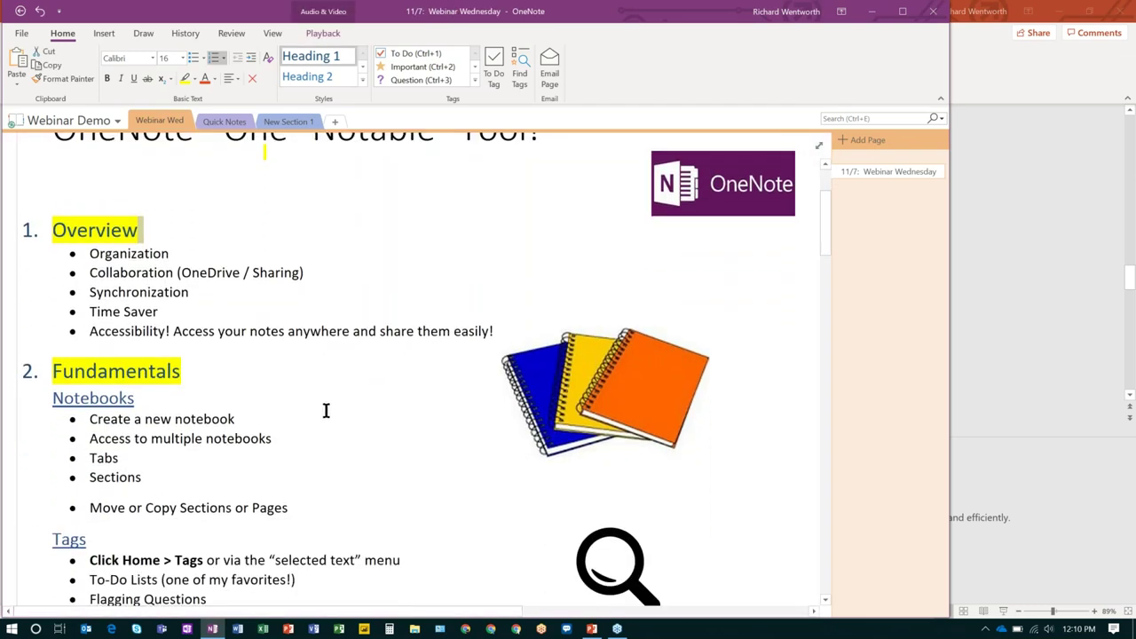
scroll(326, 411, up, 3)
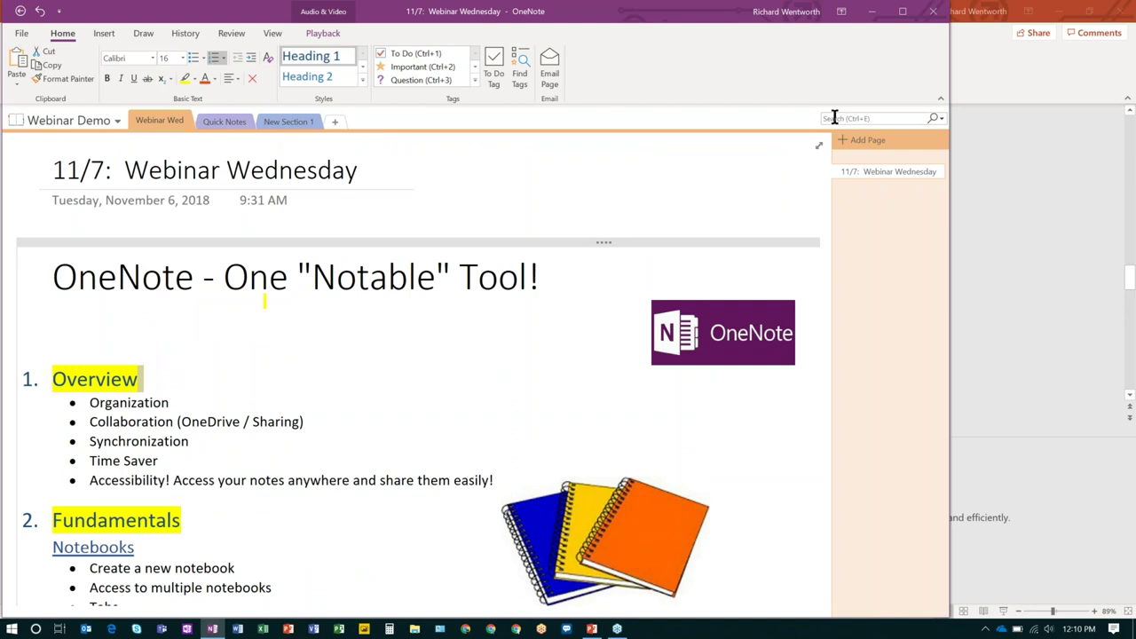
Search all notebooks for 'team' to list the matching pages.
click(835, 118)
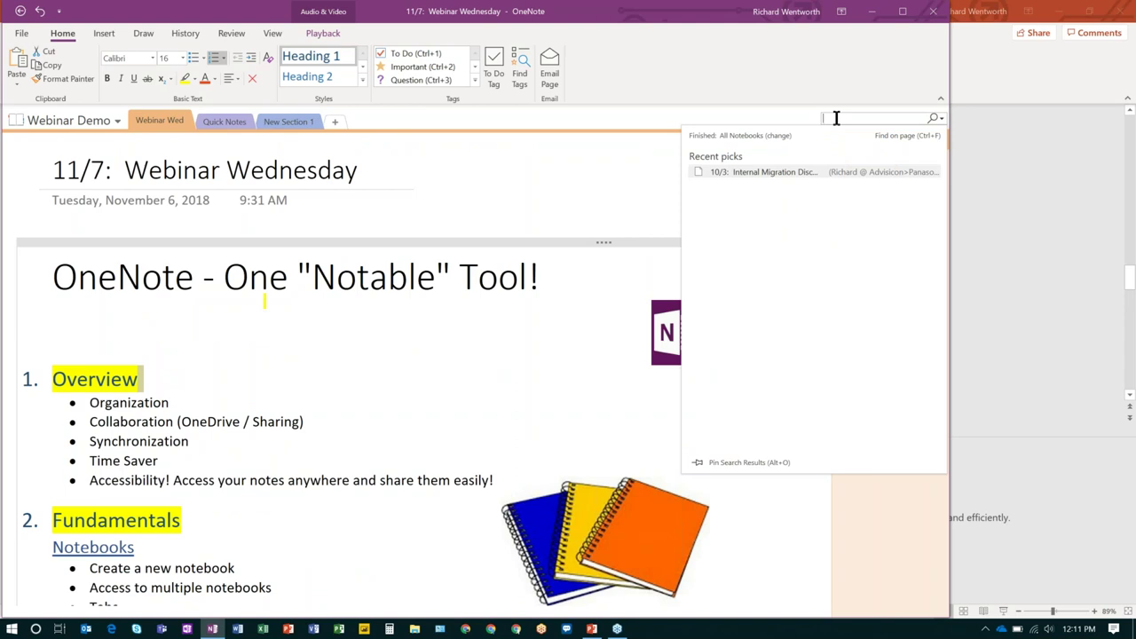
text(test)
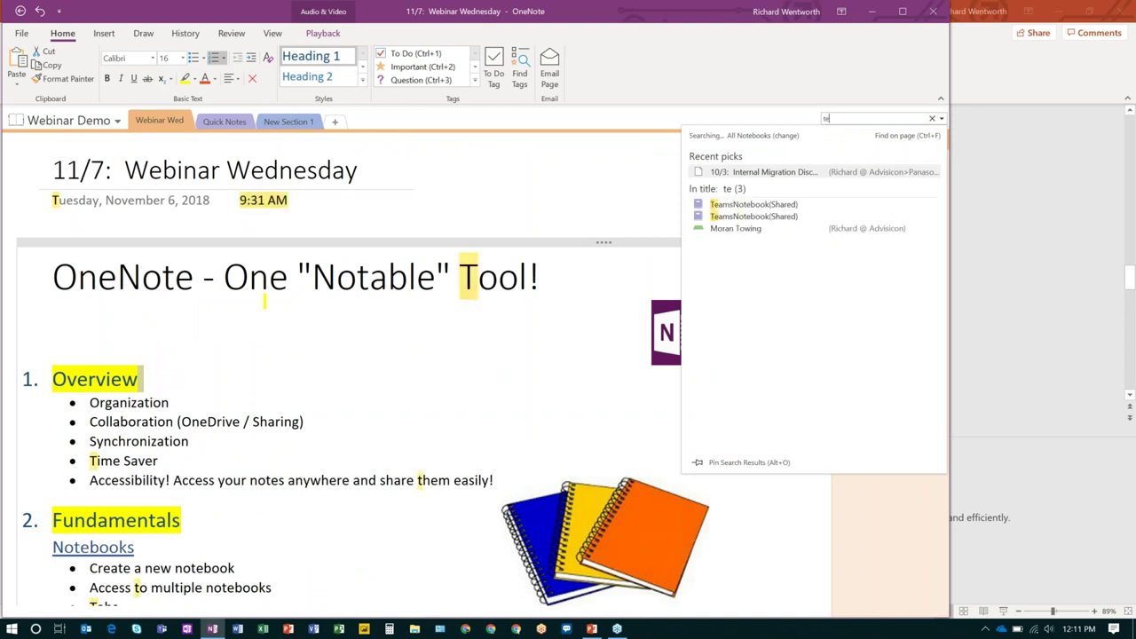
key(BackSpace)
key(BackSpace)
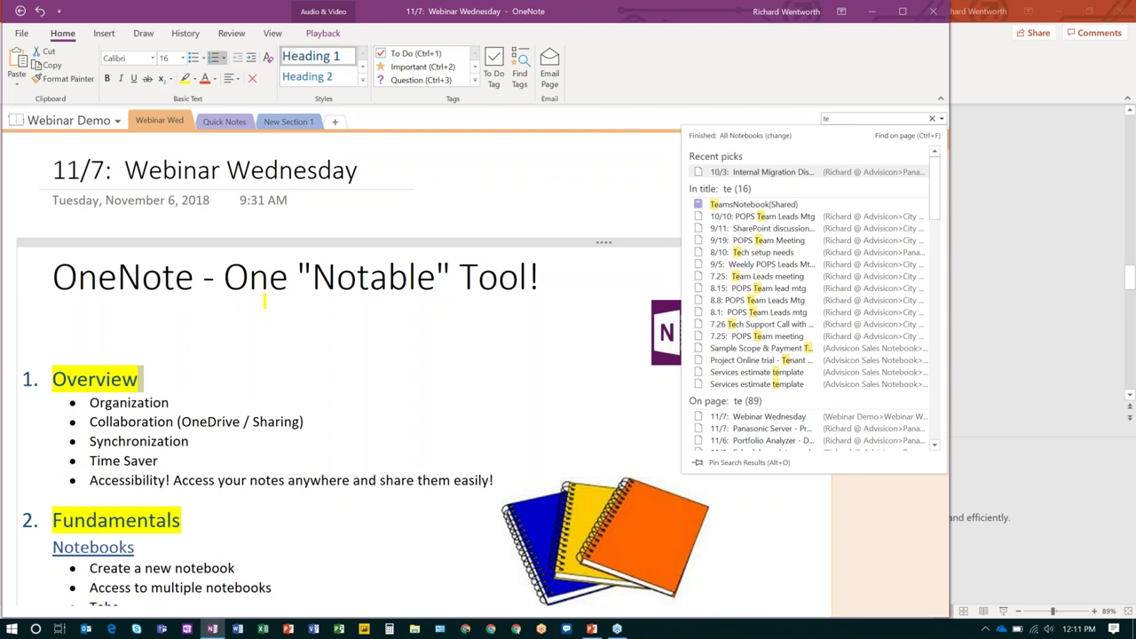
text(am)
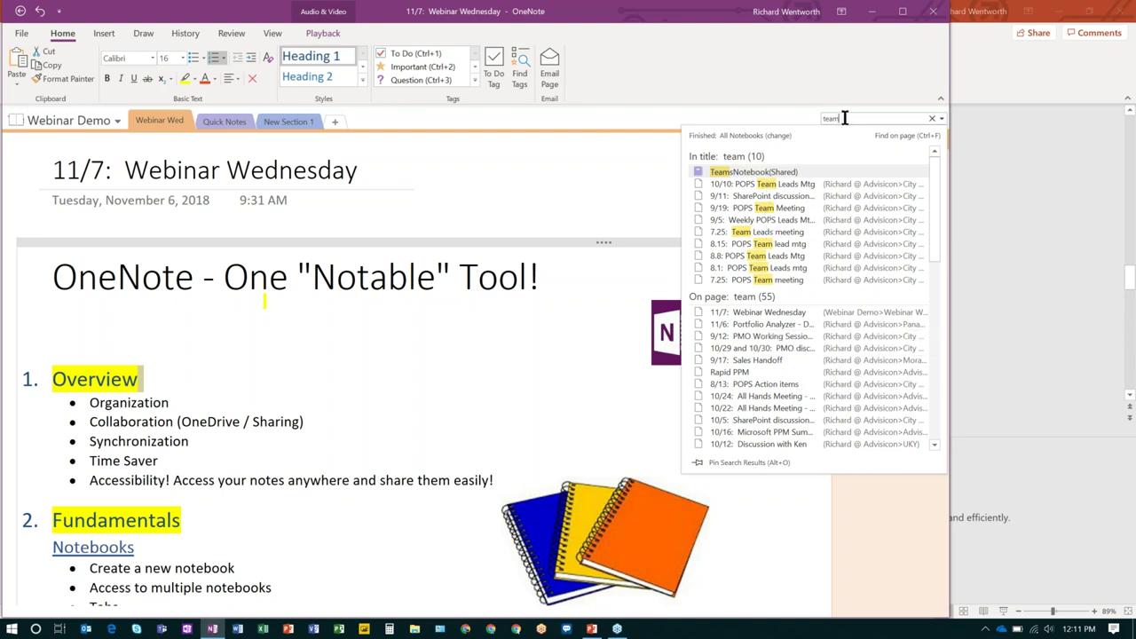
drag(841, 118, 813, 117)
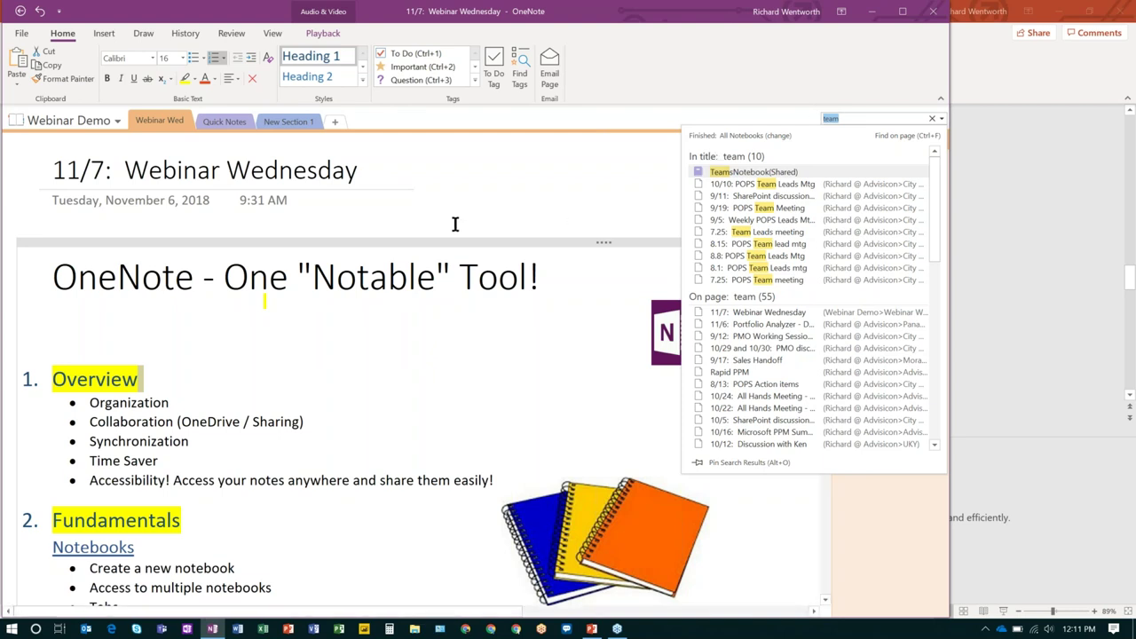
Review the 'team' results again, then clear the search and return to the page.
key(Escape)
click(867, 117)
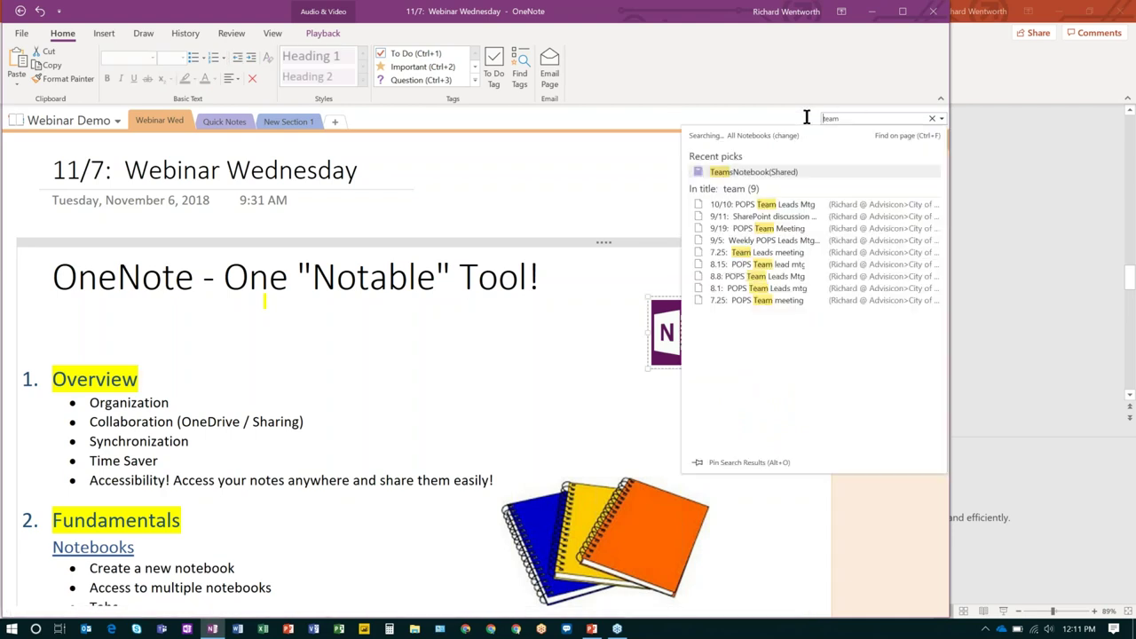
click(841, 120)
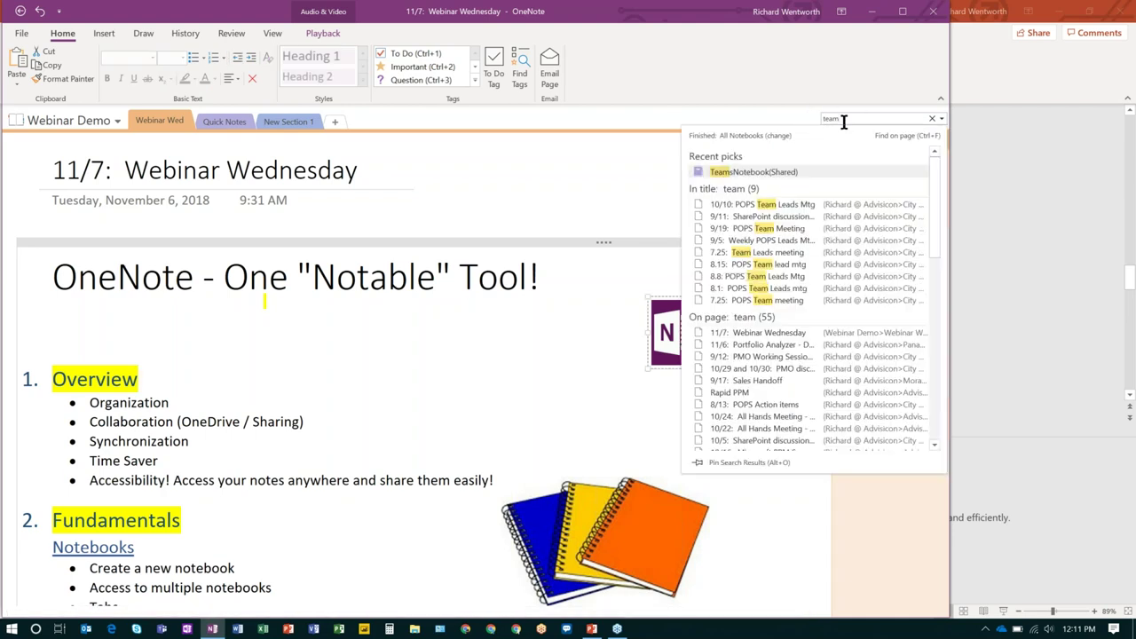
key(BackSpace)
key(BackSpace)
key(BackSpace)
key(BackSpace)
key(Escape)
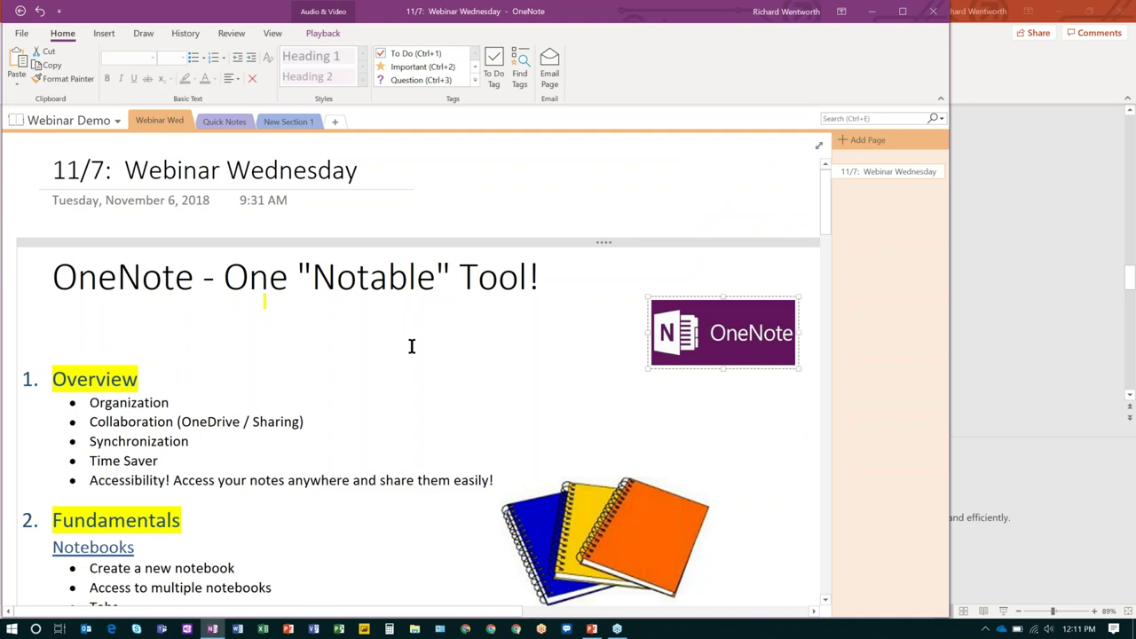
scroll(411, 346, down, 5)
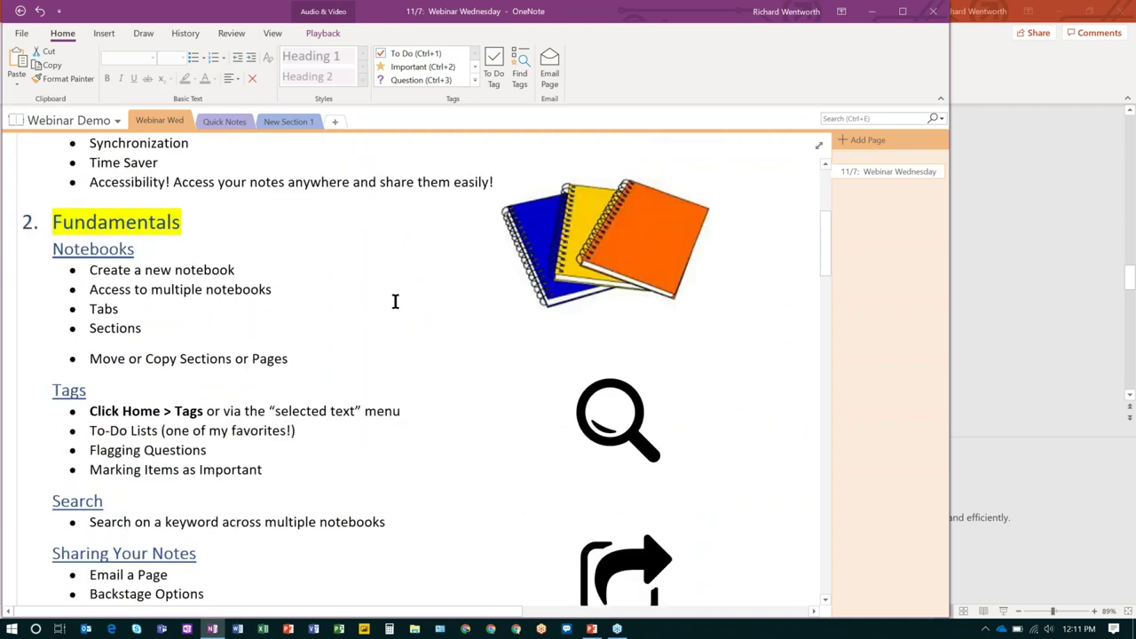
scroll(393, 302, up, 3)
scroll(381, 307, up, 2)
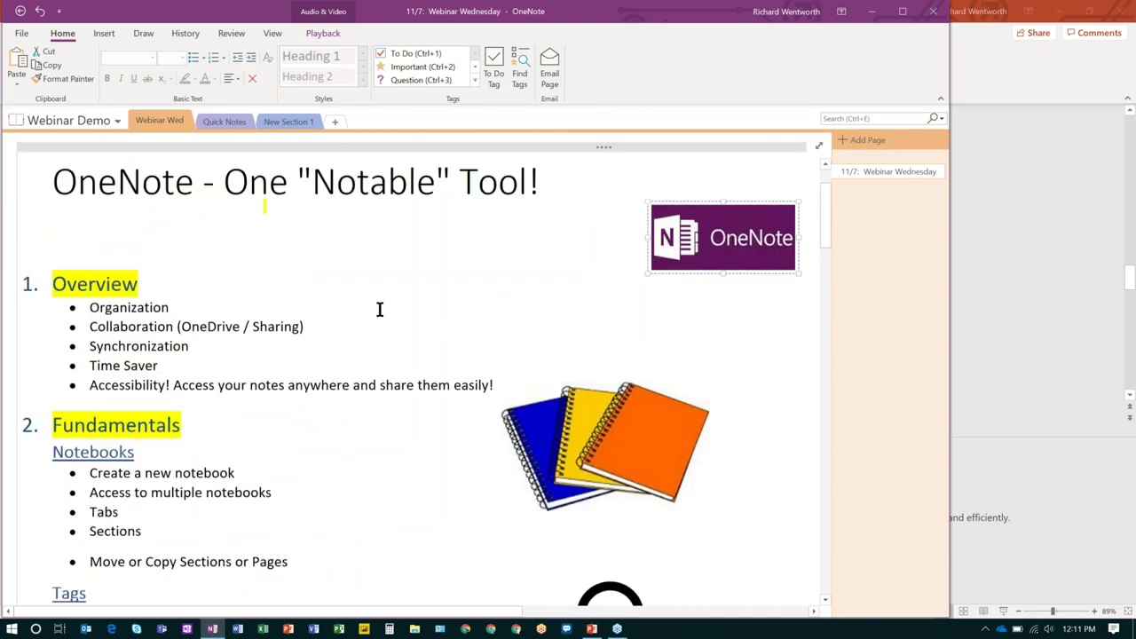
scroll(373, 312, down, 3)
scroll(364, 309, down, 2)
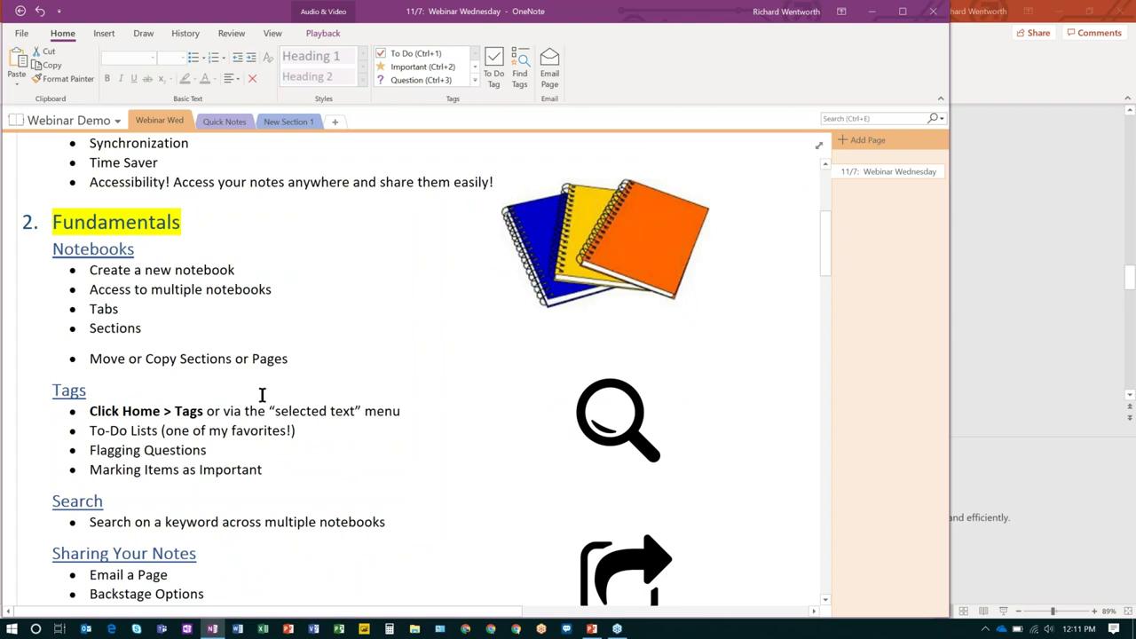
scroll(259, 396, up, 3)
scroll(258, 396, up, 1)
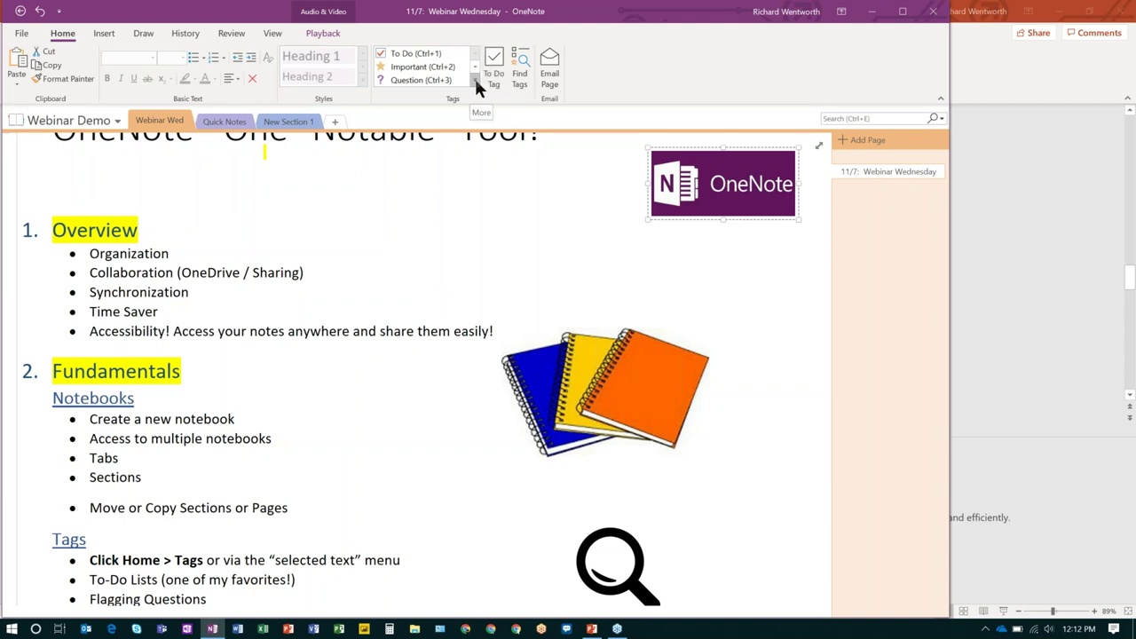
Expand the full Tags gallery listing To Do, Important, Question, Definition and more.
click(476, 82)
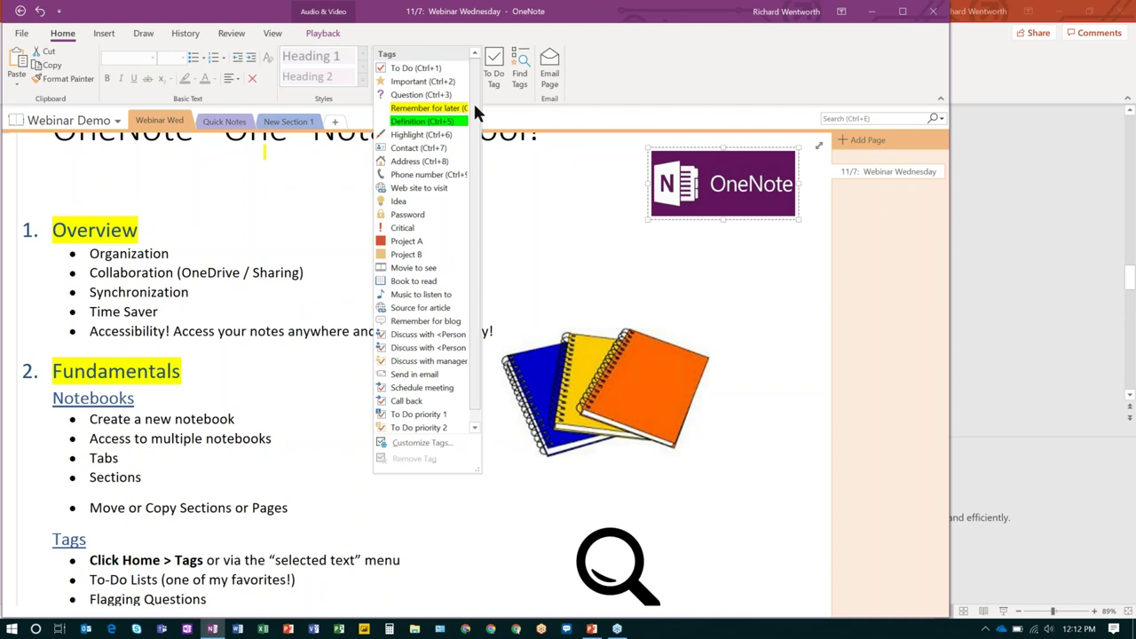
drag(475, 111, 475, 178)
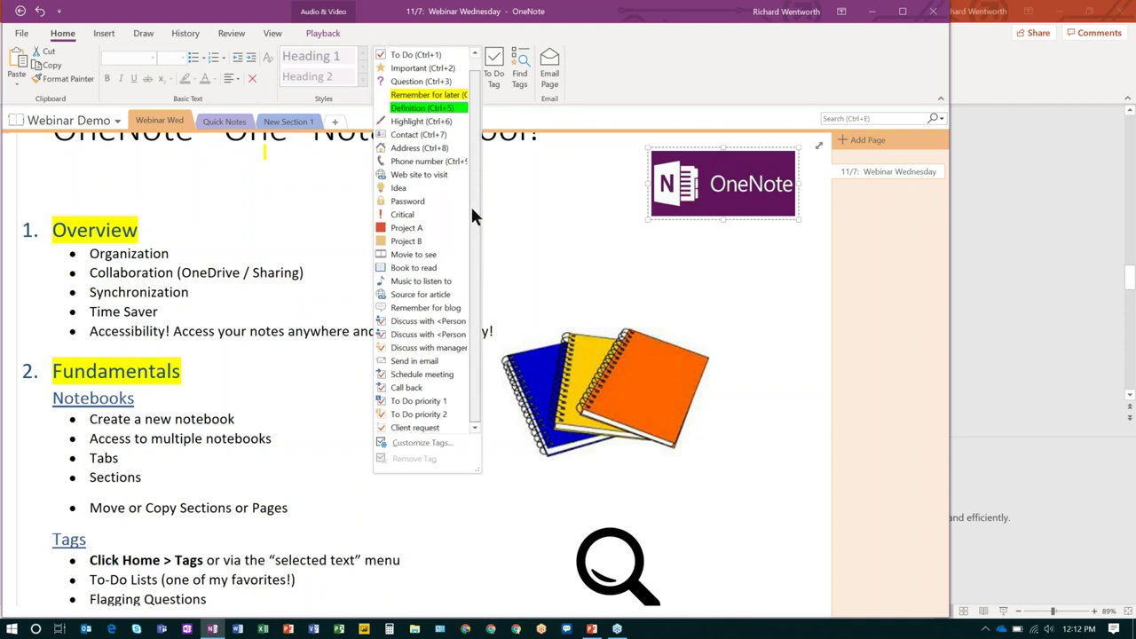
scroll(469, 106, up, 1)
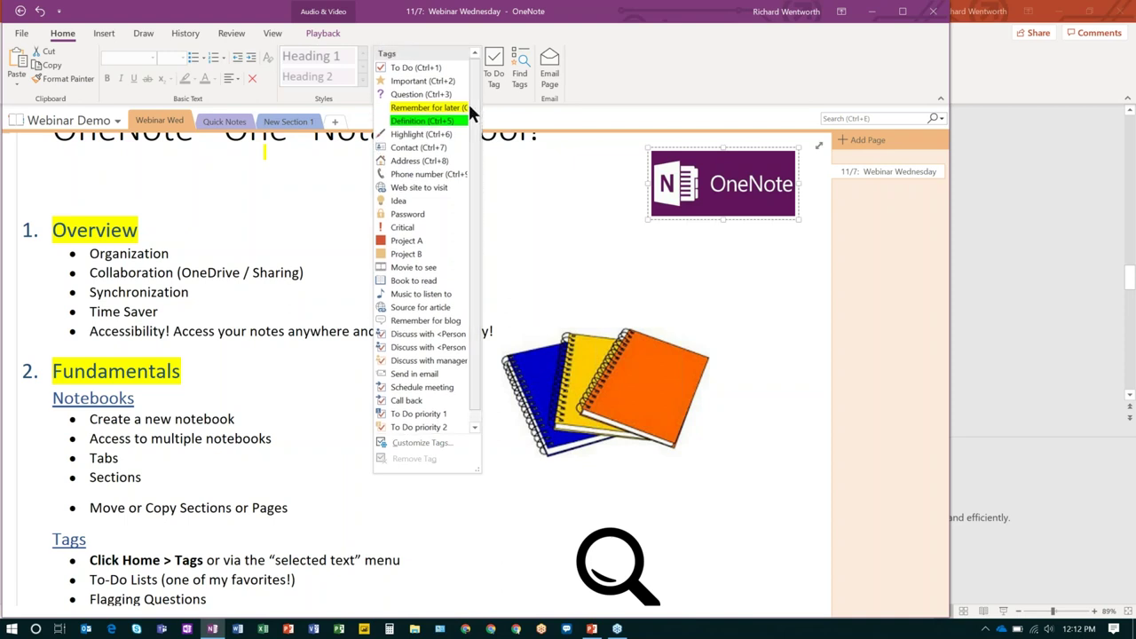
Tag the 'Create a new notebook' bullet as To Do, then tick and untick its checkbox.
click(242, 289)
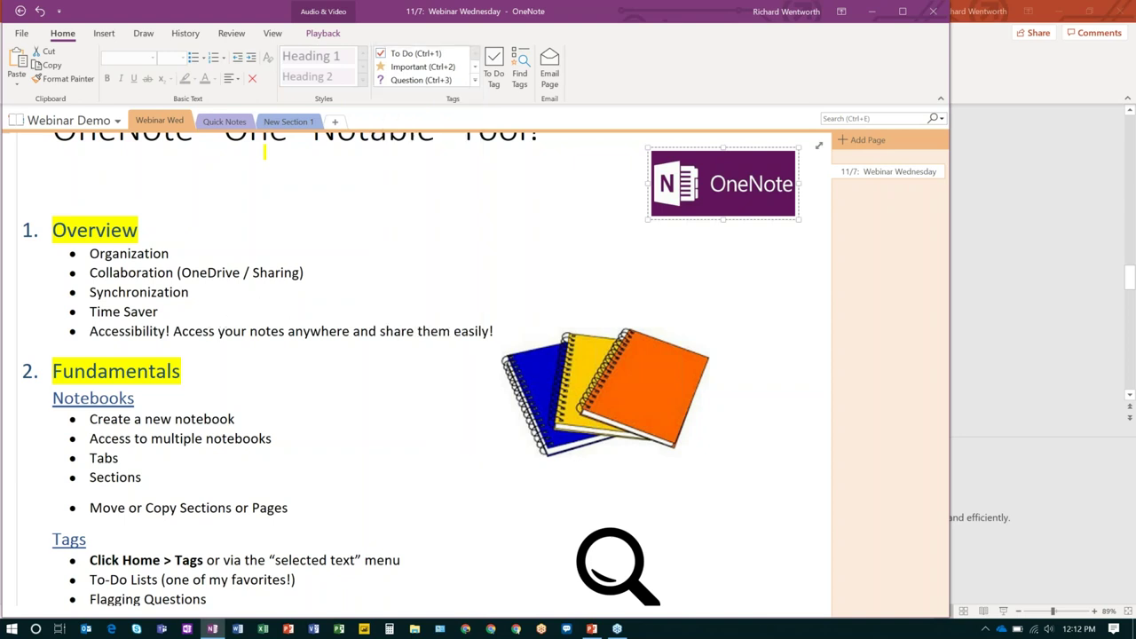
click(88, 419)
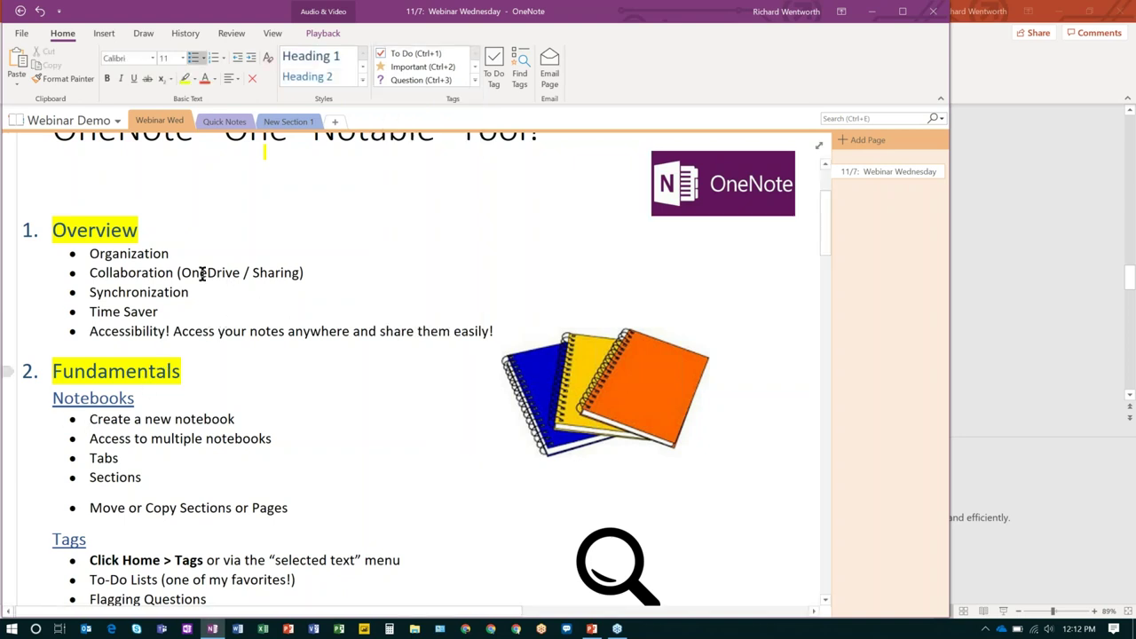
click(494, 69)
click(60, 419)
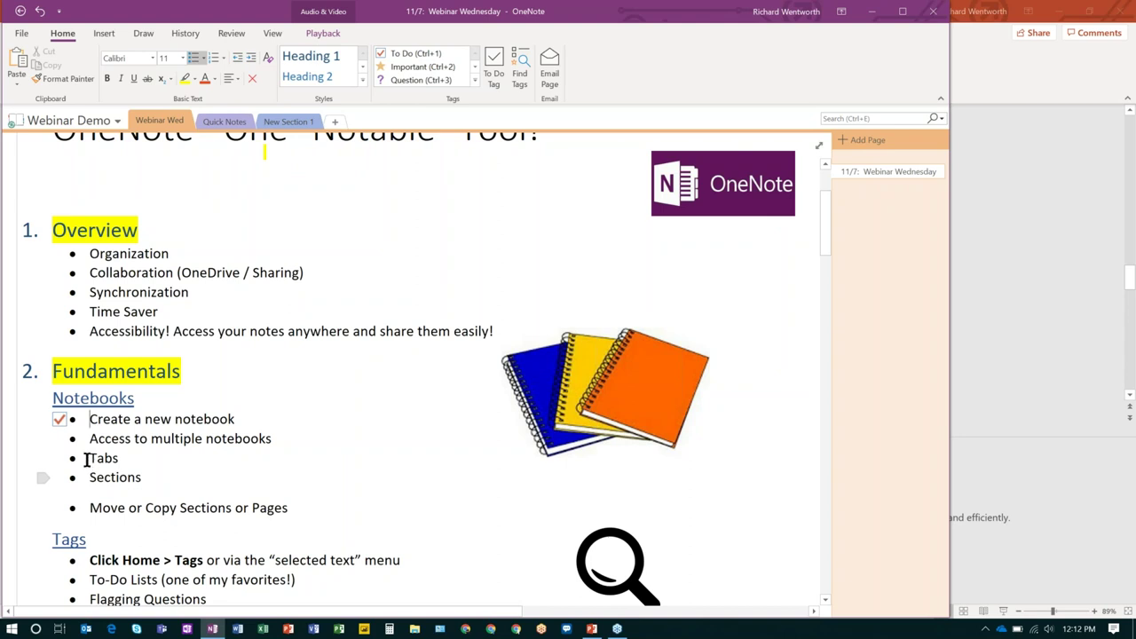
click(59, 421)
click(494, 77)
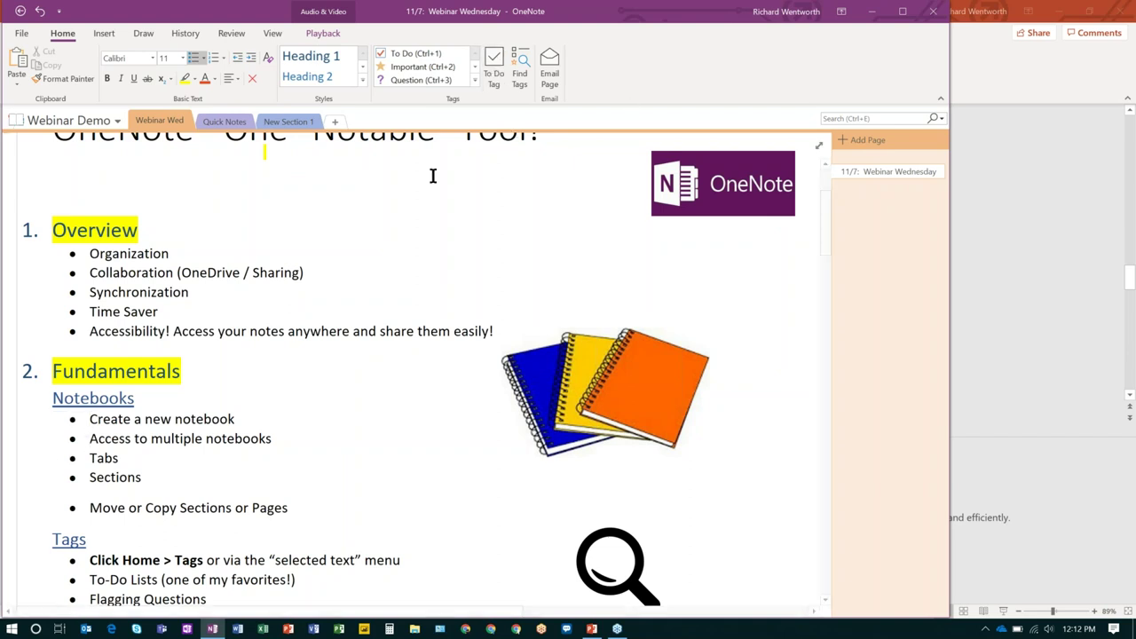
click(475, 79)
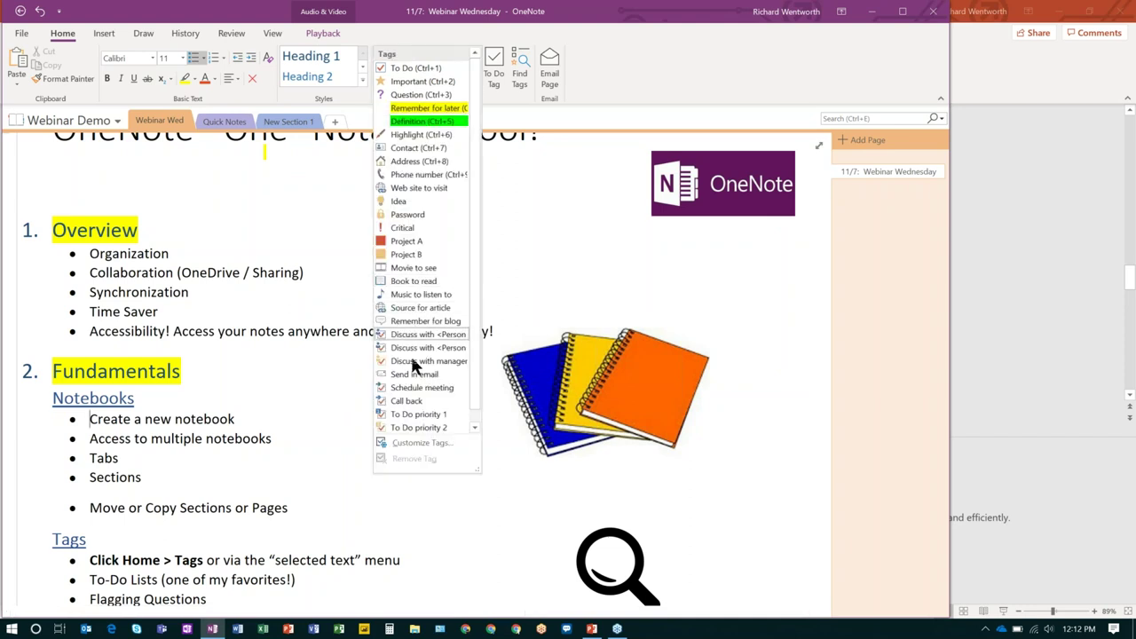
scroll(472, 285, down, 1)
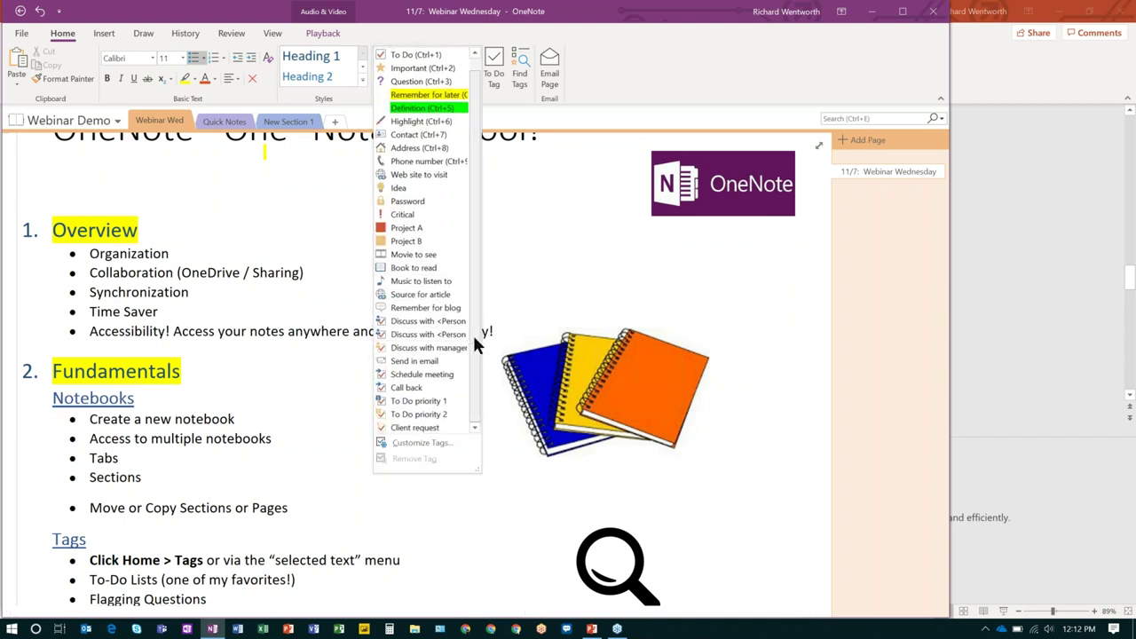
scroll(473, 324, up, 1)
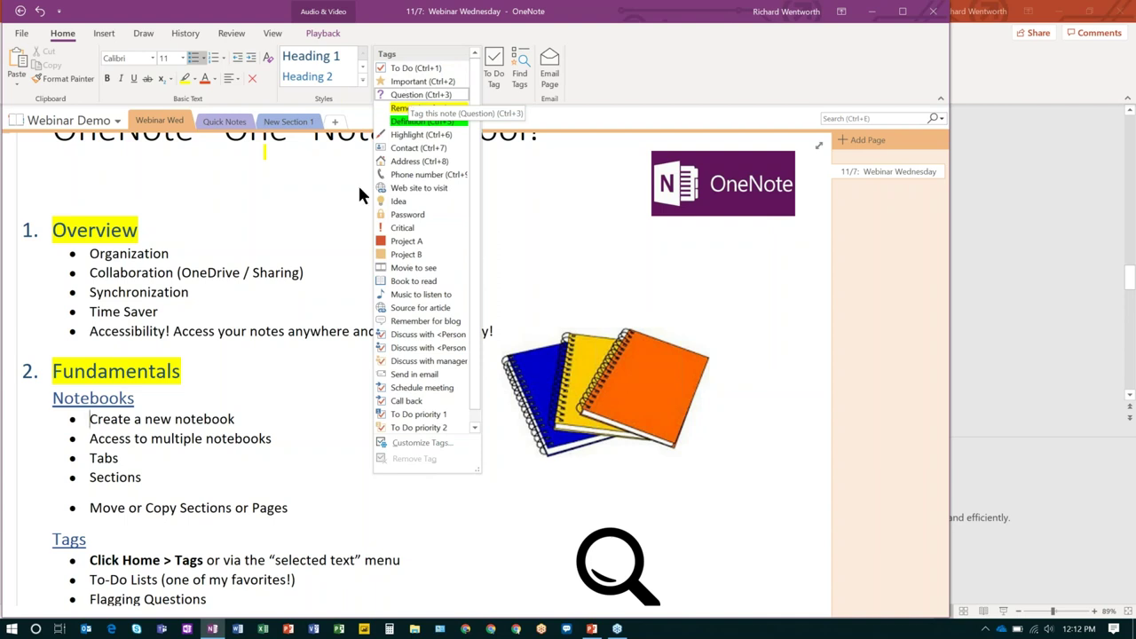
click(271, 390)
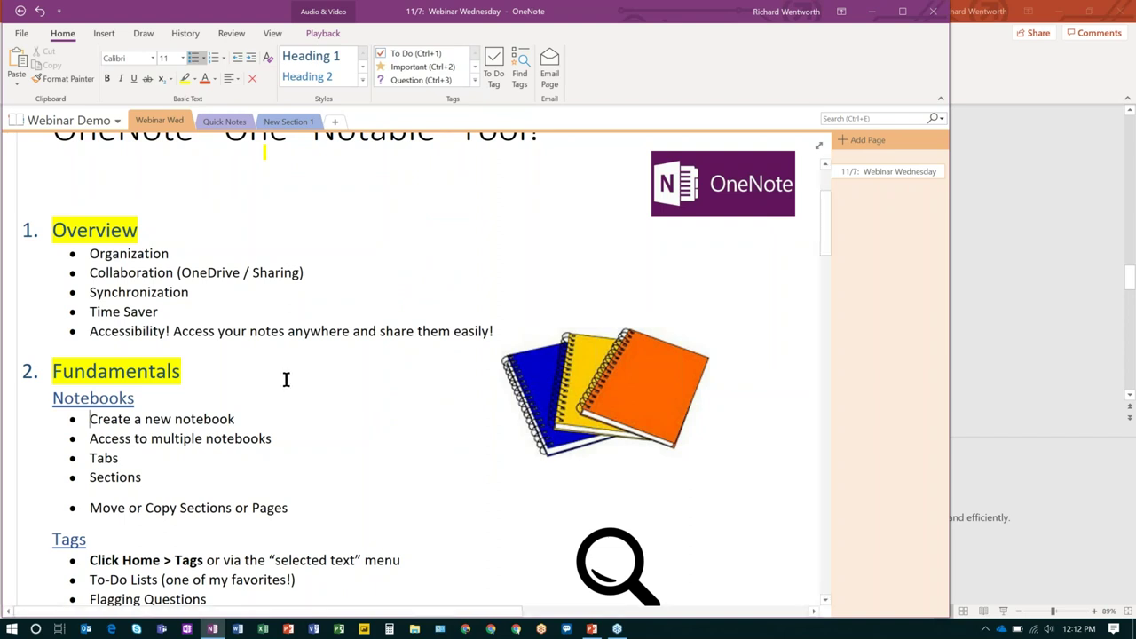
scroll(277, 392, down, 5)
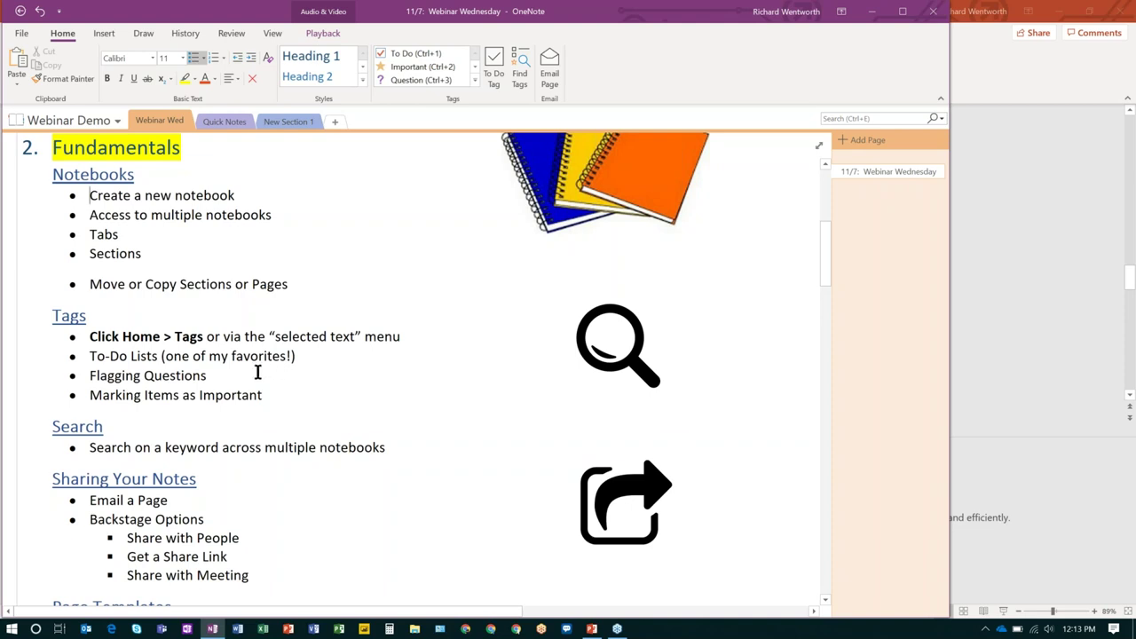
scroll(257, 371, down, 4)
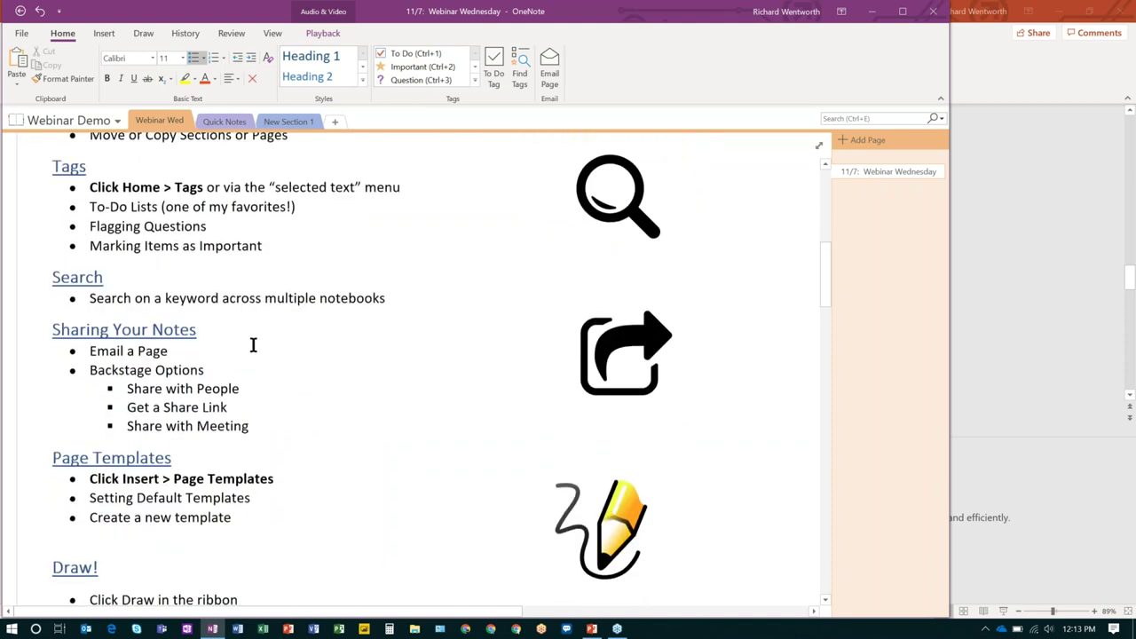
scroll(253, 345, down, 4)
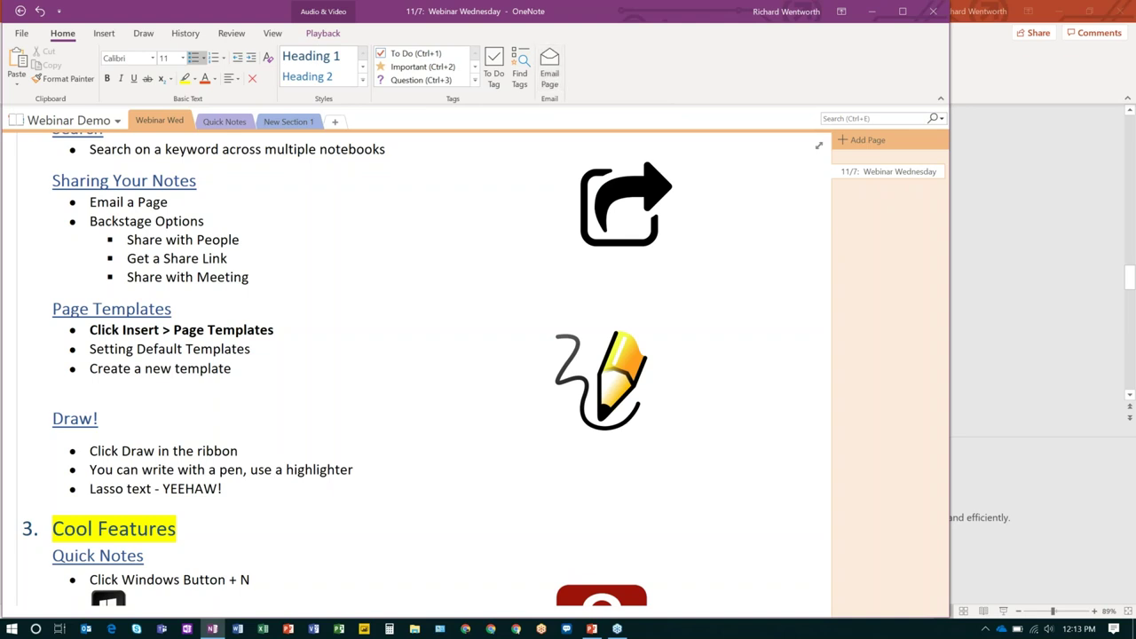
click(551, 83)
click(21, 35)
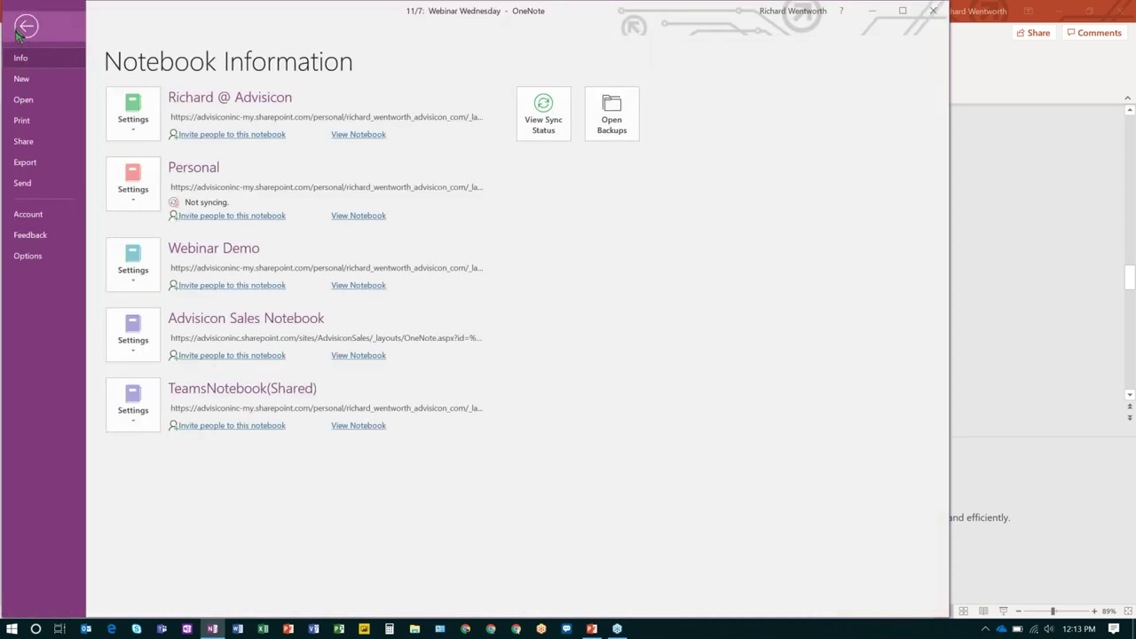
click(28, 144)
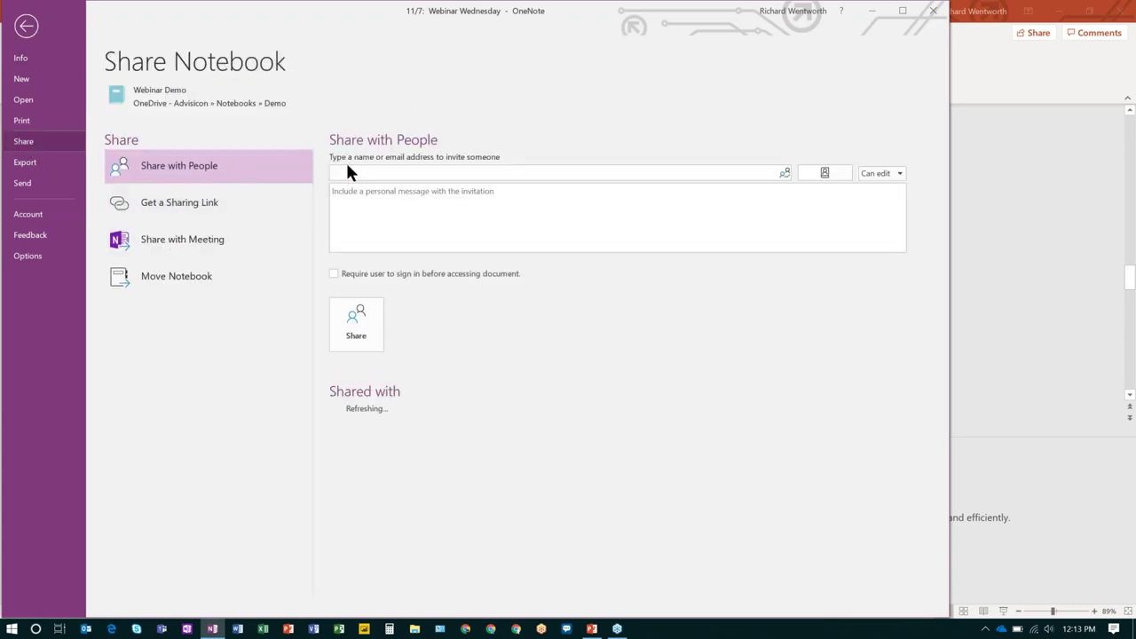
click(199, 203)
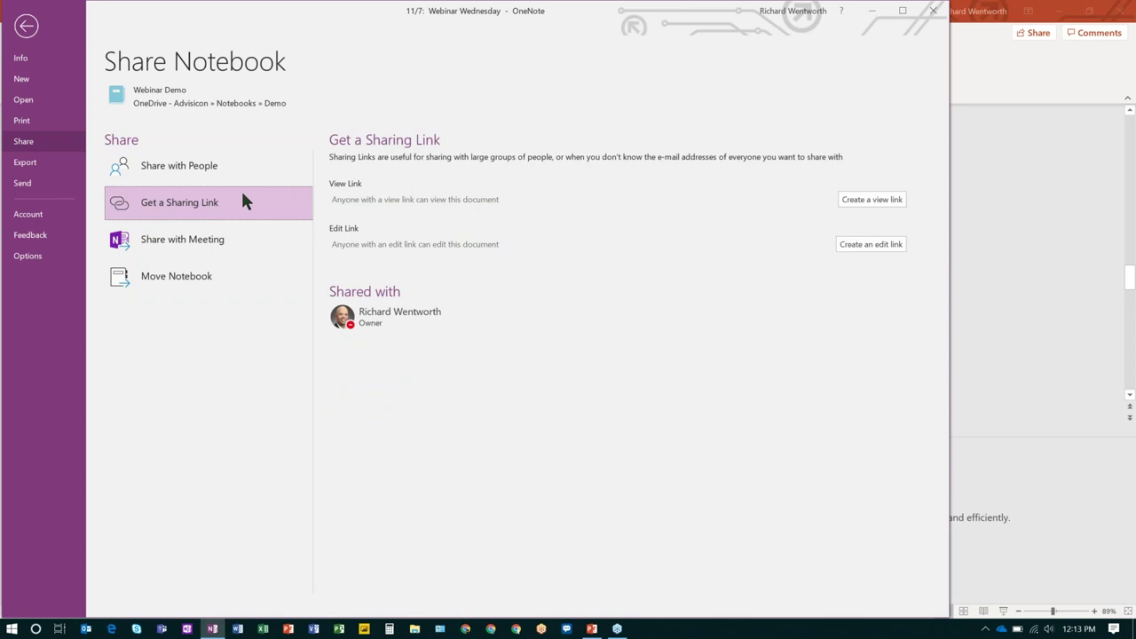
click(186, 248)
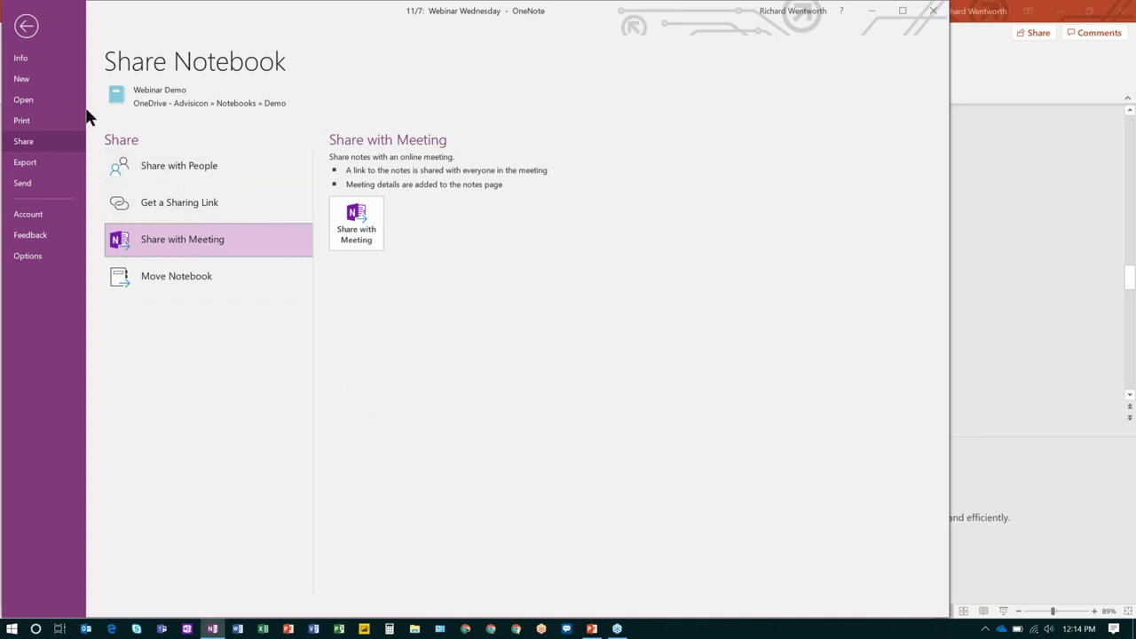
click(26, 27)
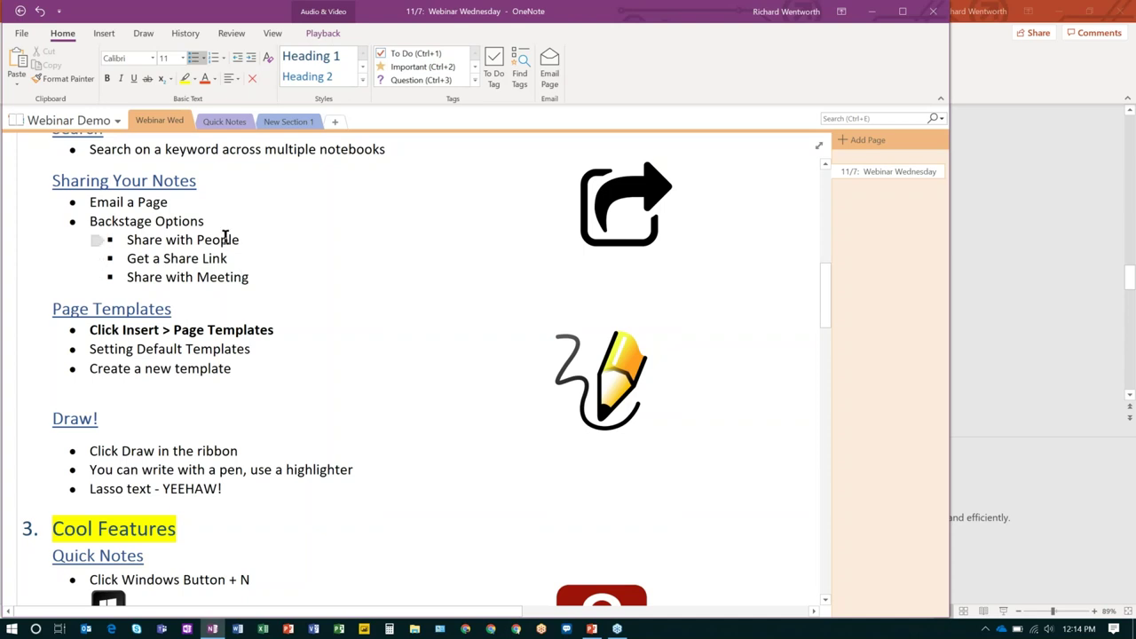
Show the Templates pane from Insert > Page Templates, with Academic, Blank, Business, Decorative and Planners.
scroll(225, 236, down, 2)
scroll(225, 237, up, 2)
click(104, 36)
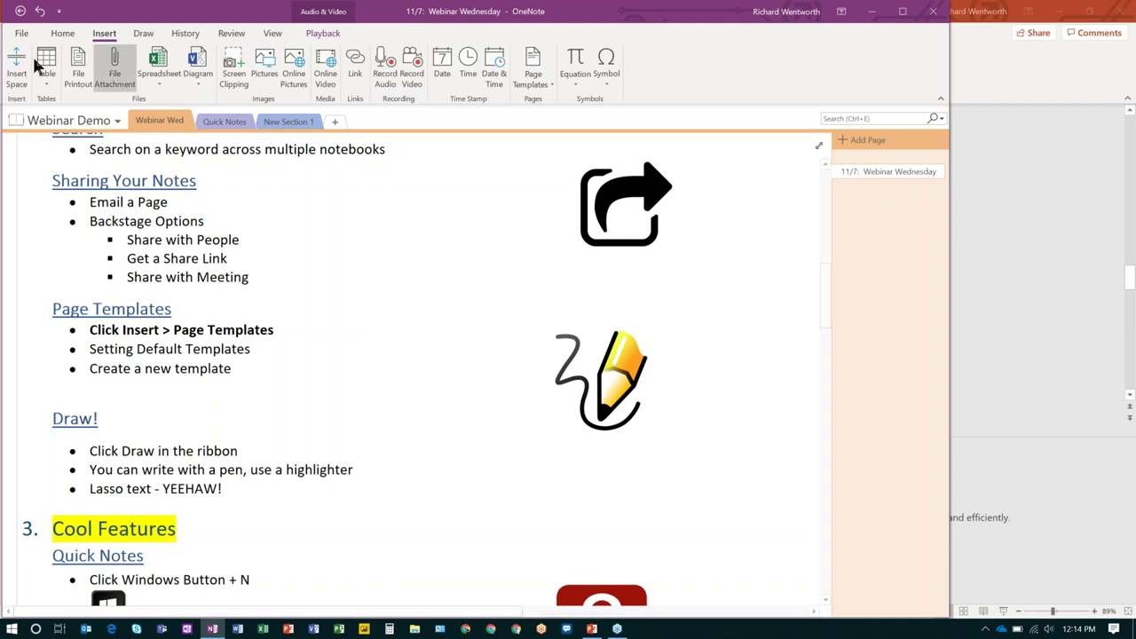
click(544, 78)
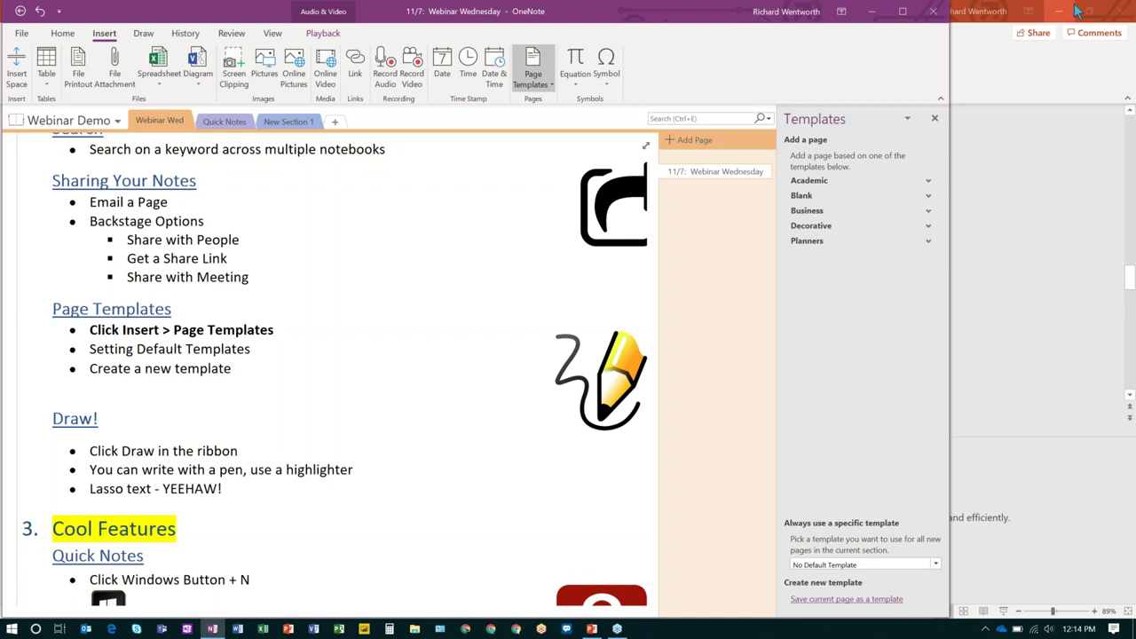
Add Project Overview and Formal Meeting Notes pages from the Business templates category.
click(1081, 32)
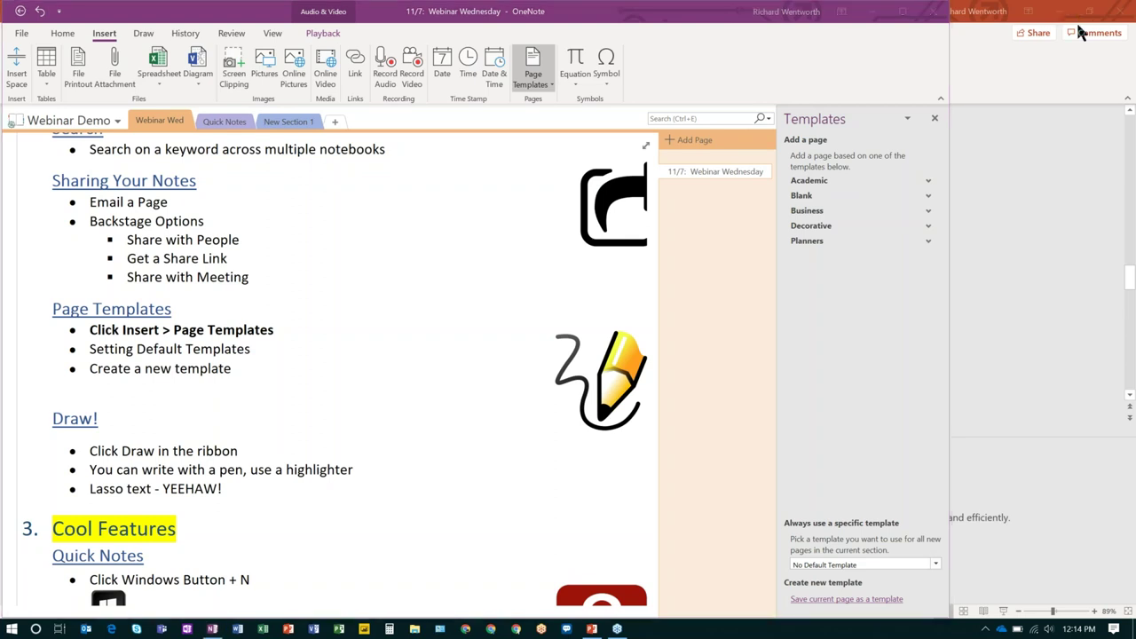
click(929, 216)
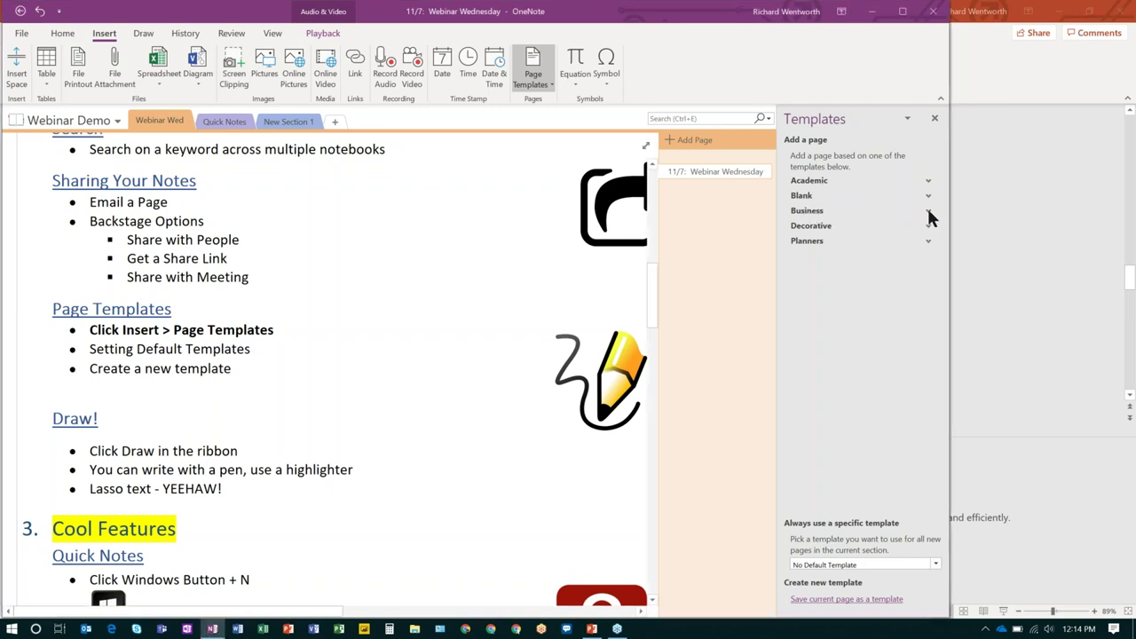
click(930, 215)
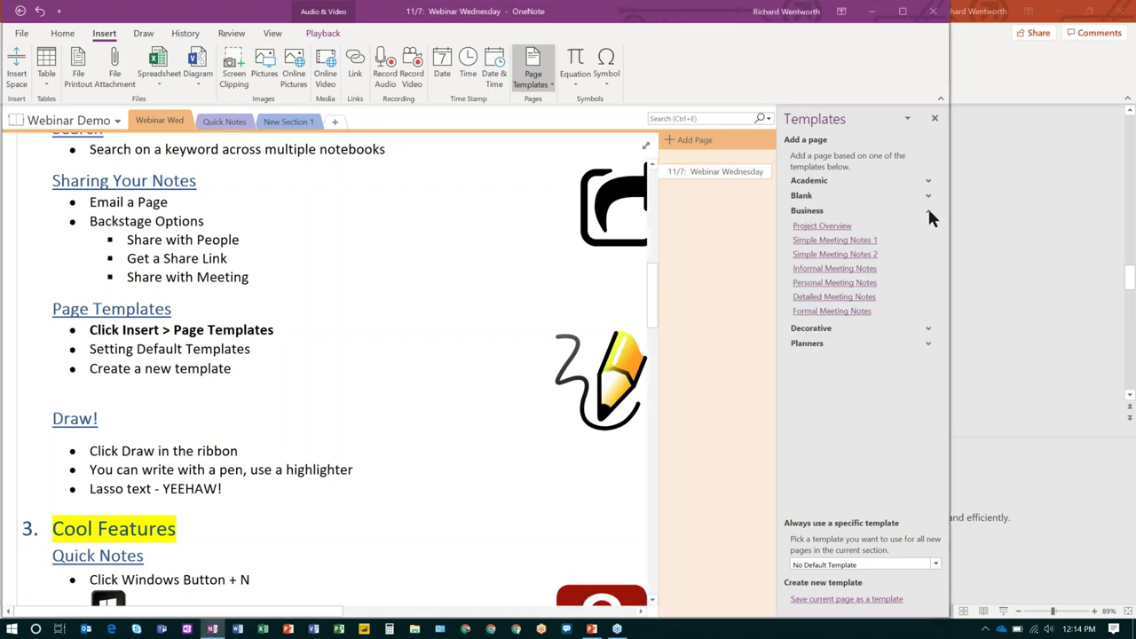
click(827, 227)
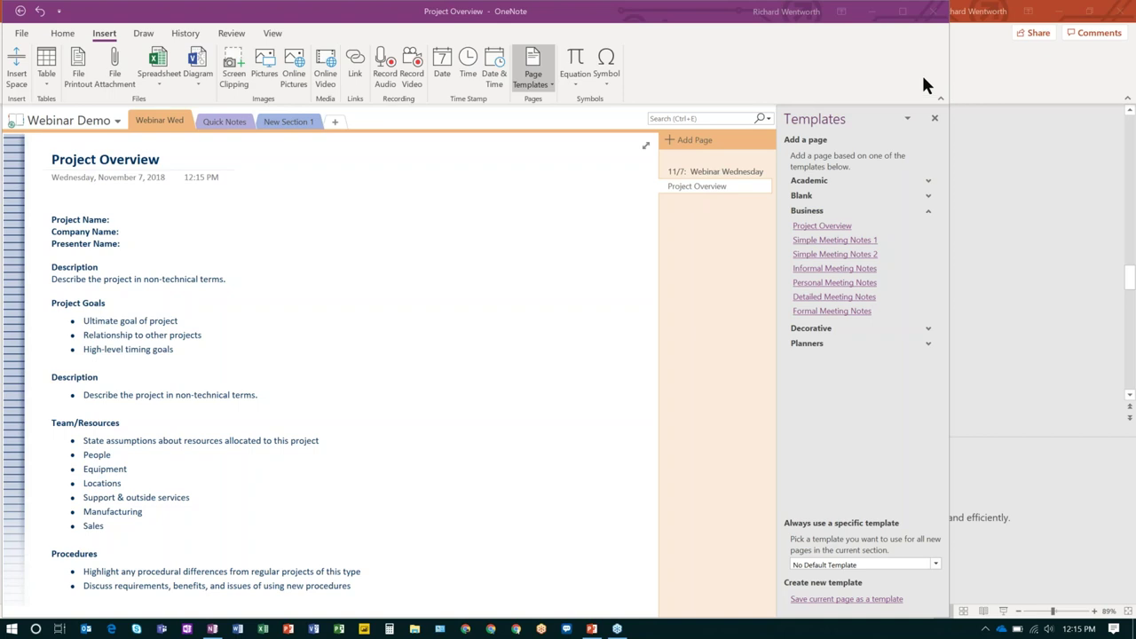
click(838, 310)
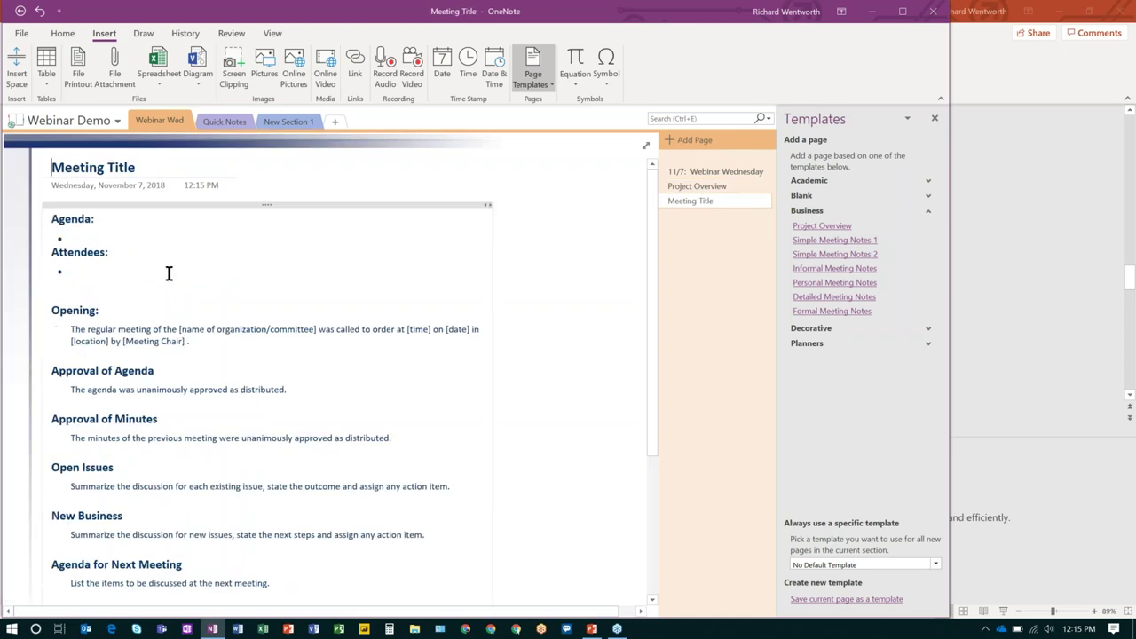
scroll(171, 257, down, 2)
scroll(171, 256, up, 2)
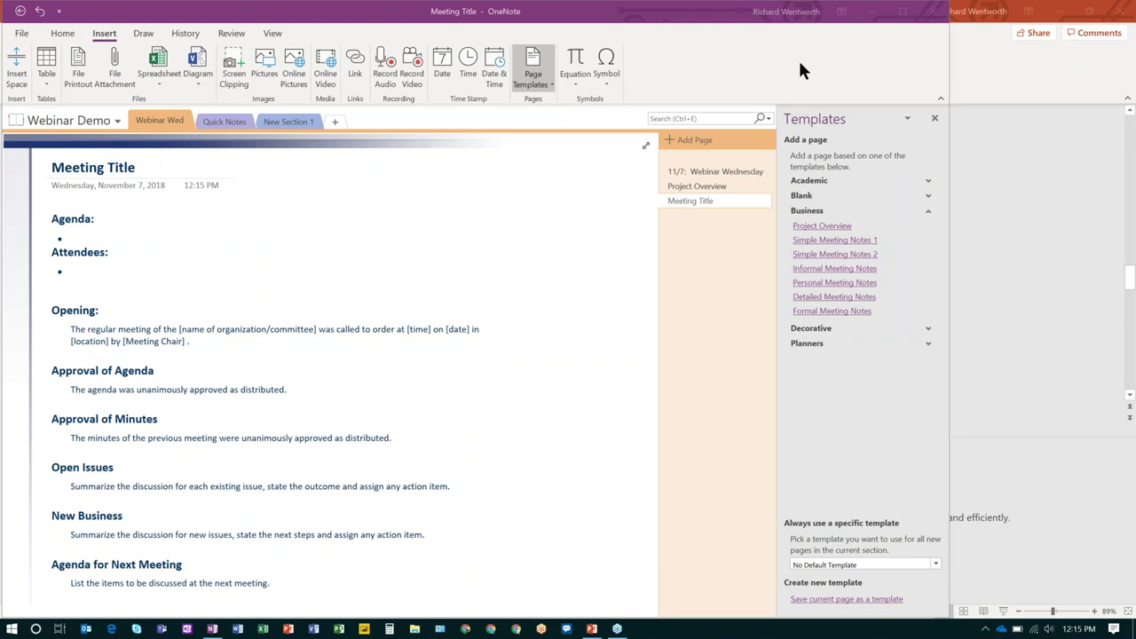
click(927, 210)
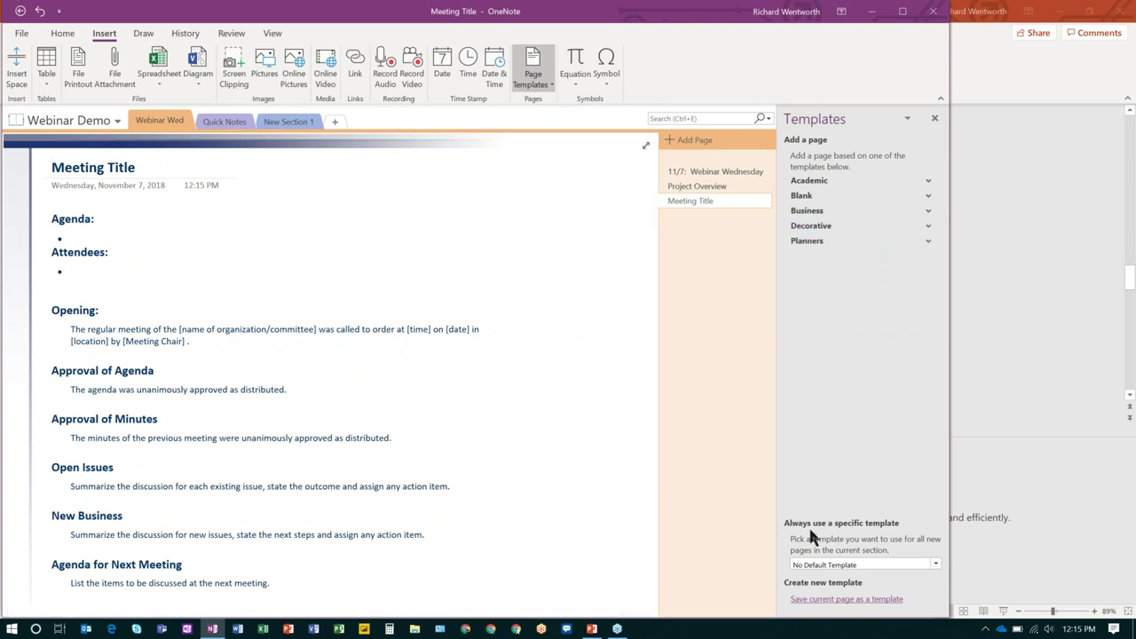
click(855, 565)
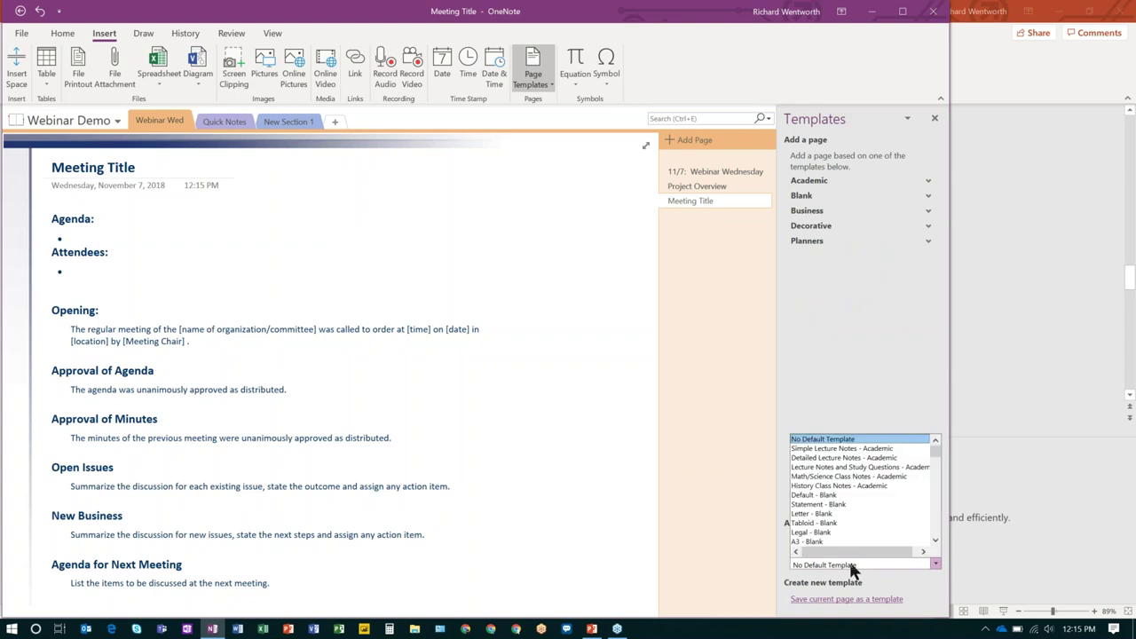
click(844, 373)
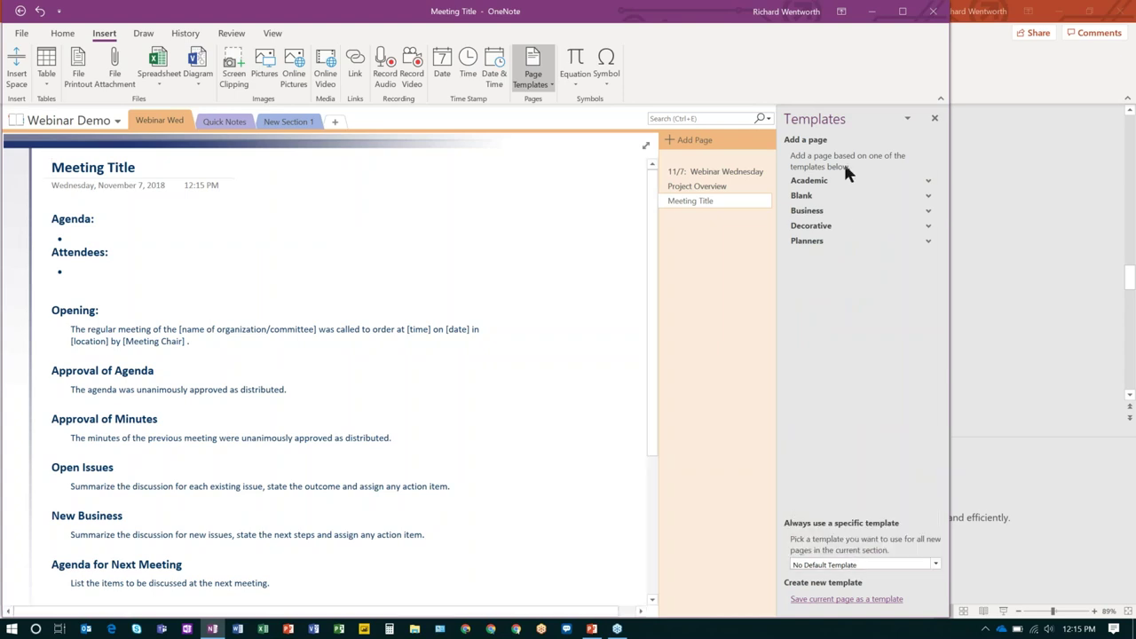
click(852, 568)
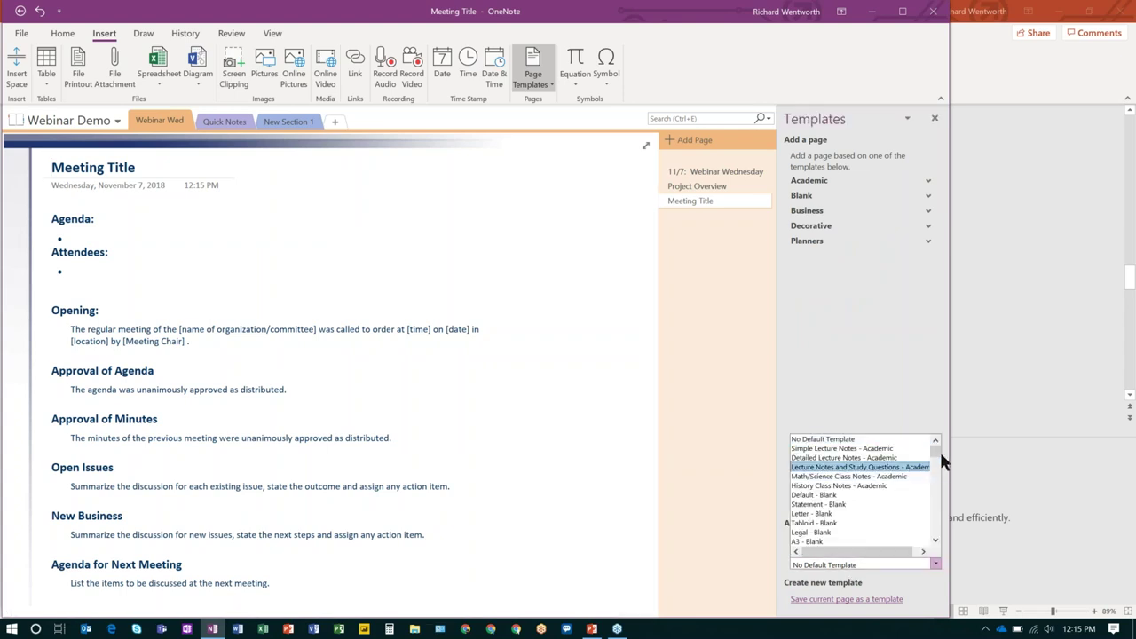
mouse_move(935, 448)
mouse_down()
mouse_move(938, 475)
mouse_move(937, 444)
mouse_up()
click(858, 361)
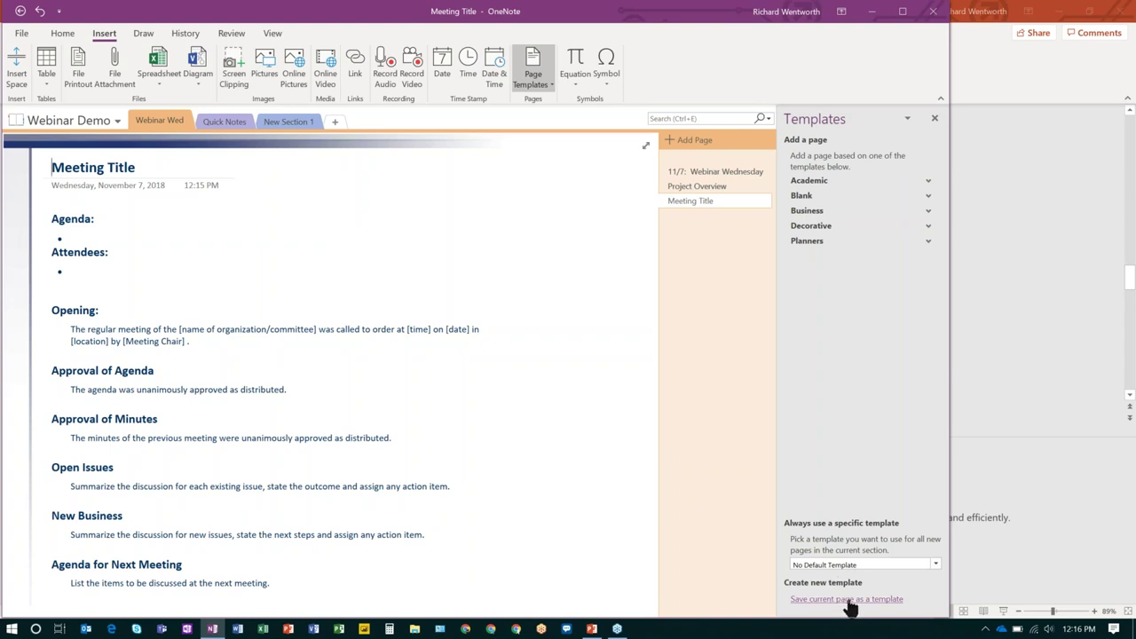
Close the Templates pane, glance at a Quick Notes page, then reopen '11/7: Webinar Wednesday'.
click(934, 116)
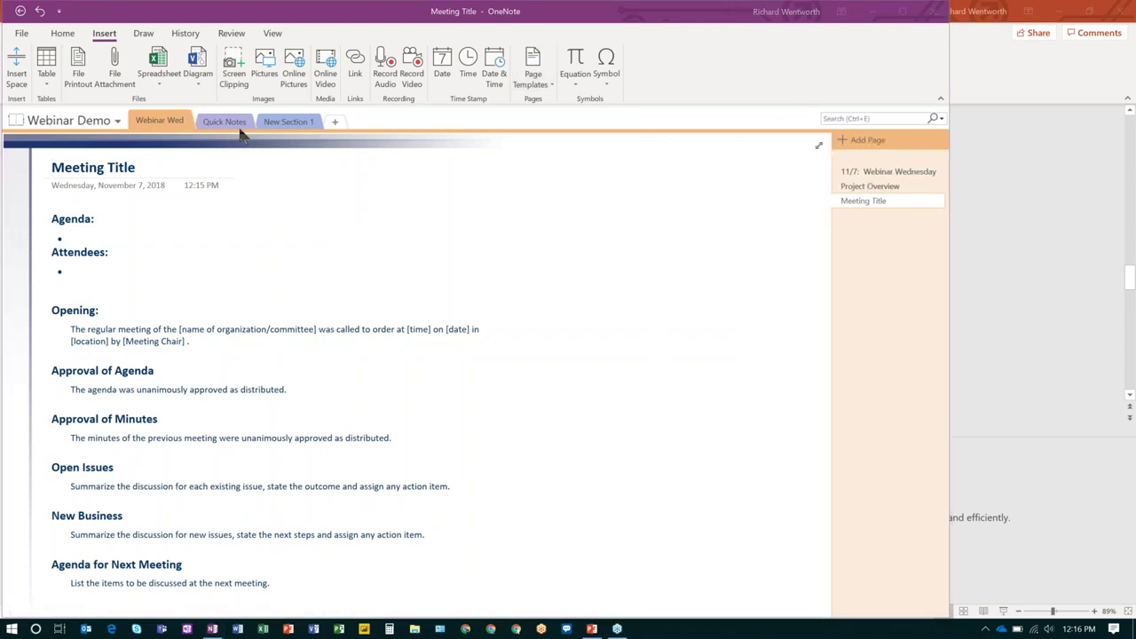
click(163, 125)
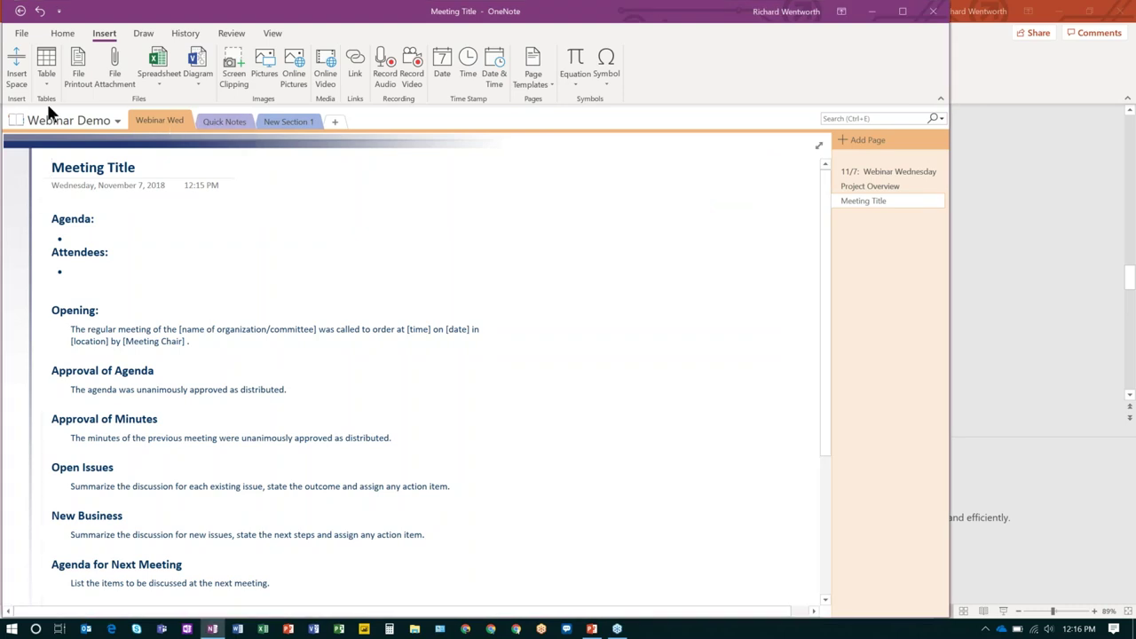
click(225, 121)
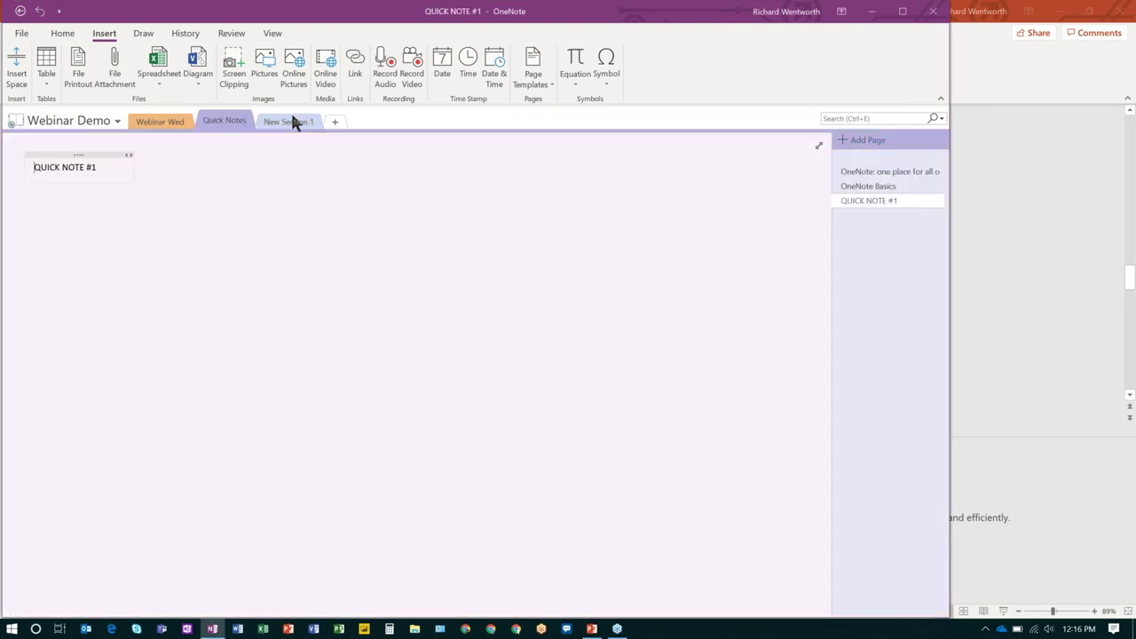
click(865, 171)
click(165, 123)
click(852, 171)
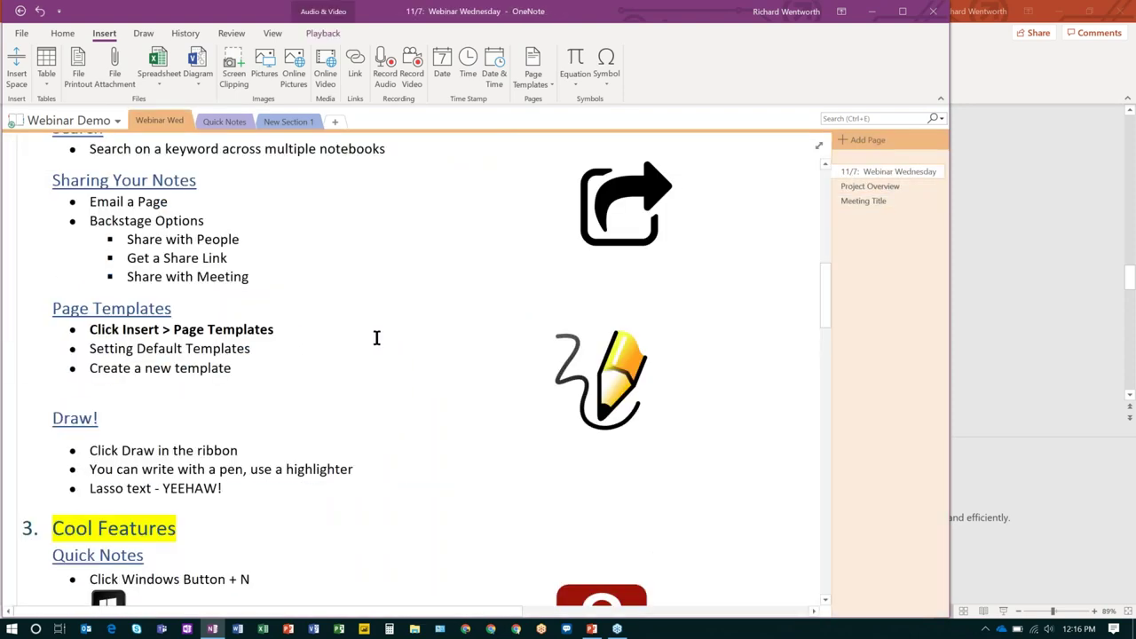
scroll(376, 338, down, 2)
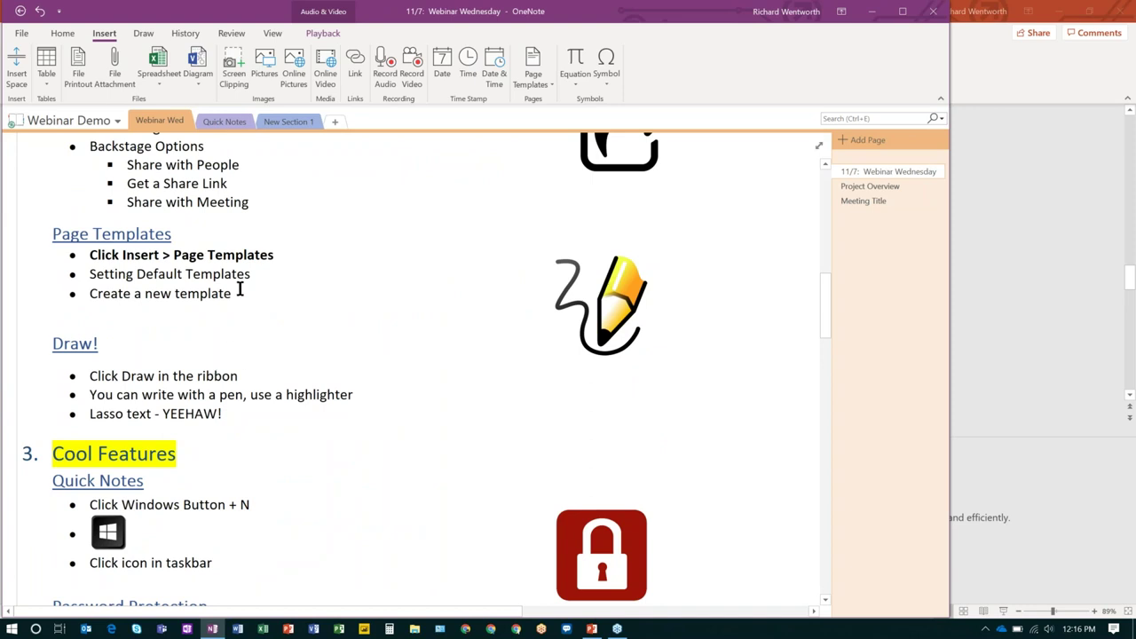
Circle the Draw! bullets with the thin blue pen from the Draw tab.
click(143, 35)
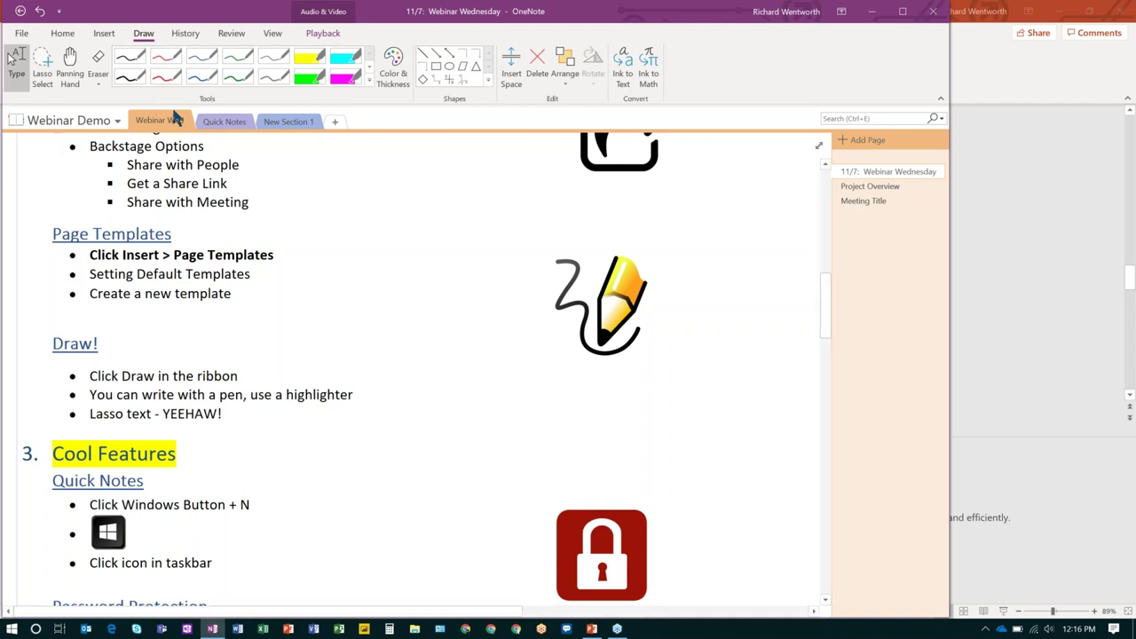
click(202, 59)
drag(245, 339, 320, 461)
mouse_move(414, 450)
mouse_down()
mouse_move(321, 339)
mouse_move(241, 338)
mouse_up()
Handwrite 'I Love OneNote' in blue ink beside the Page Templates notes.
mouse_move(303, 277)
mouse_down()
mouse_move(305, 300)
mouse_move(326, 279)
mouse_move(402, 315)
mouse_move(437, 284)
mouse_move(469, 309)
mouse_up()
mouse_move(485, 237)
mouse_down()
mouse_move(513, 232)
mouse_move(522, 248)
mouse_up()
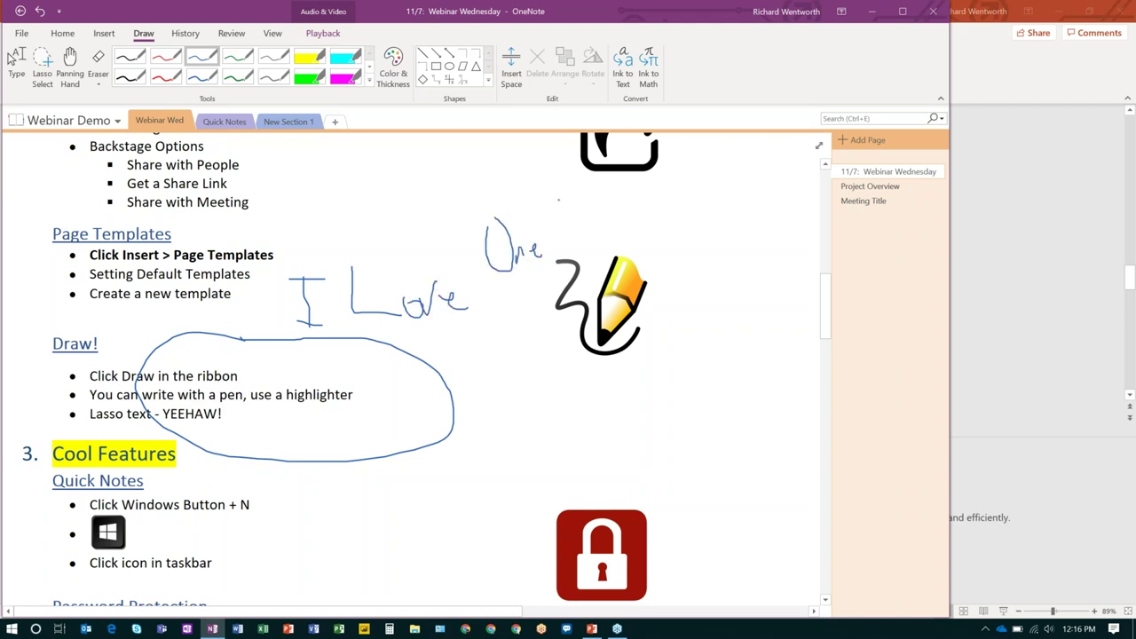
mouse_move(559, 200)
mouse_down()
mouse_move(563, 248)
mouse_move(582, 177)
mouse_up()
mouse_move(591, 234)
mouse_down()
mouse_move(601, 250)
mouse_move(638, 242)
mouse_up()
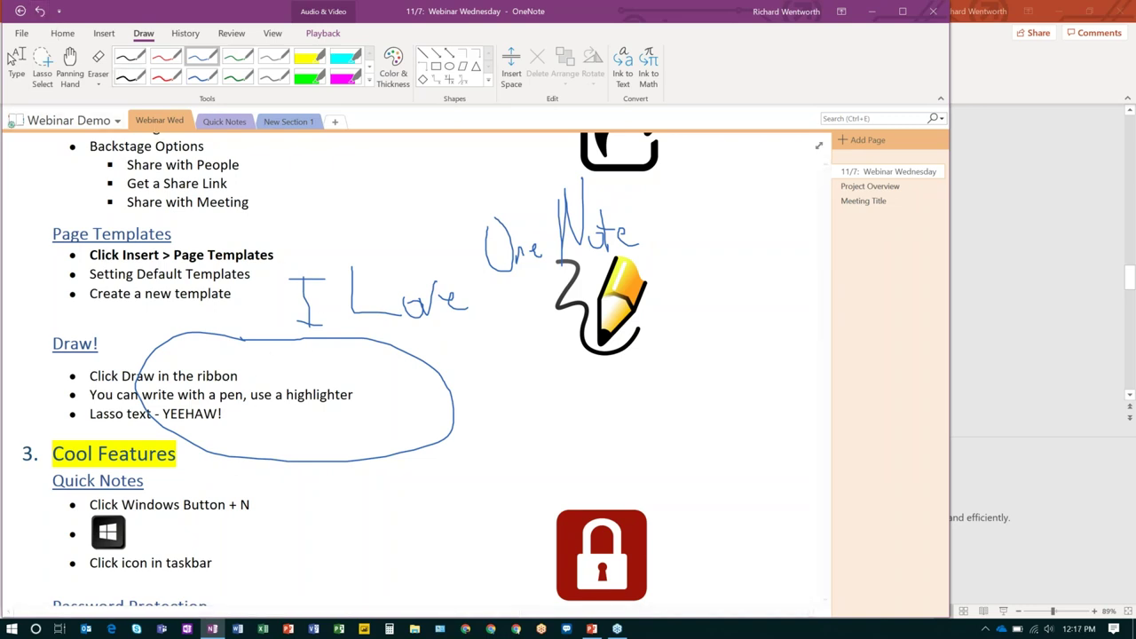
Undo every blue ink stroke, including the 'I Love OneNote' handwriting and the loop around the Draw! bullets.
click(41, 12)
click(41, 12)
click(41, 12)
click(41, 13)
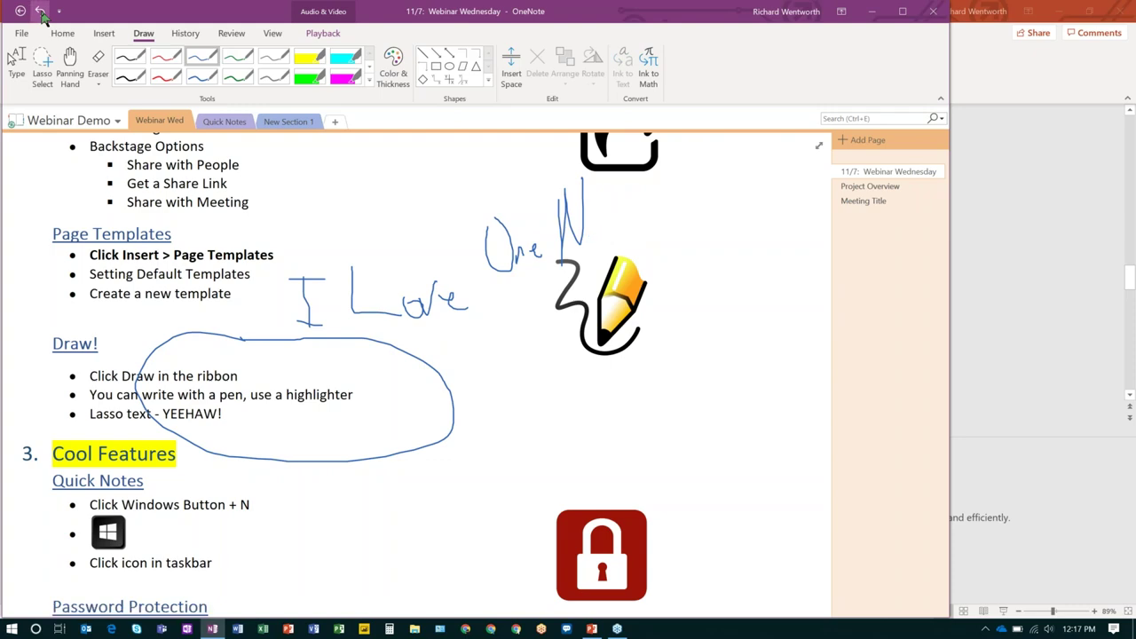
click(41, 12)
click(41, 12)
click(41, 13)
click(41, 12)
click(41, 13)
click(40, 12)
click(41, 13)
click(41, 13)
click(41, 12)
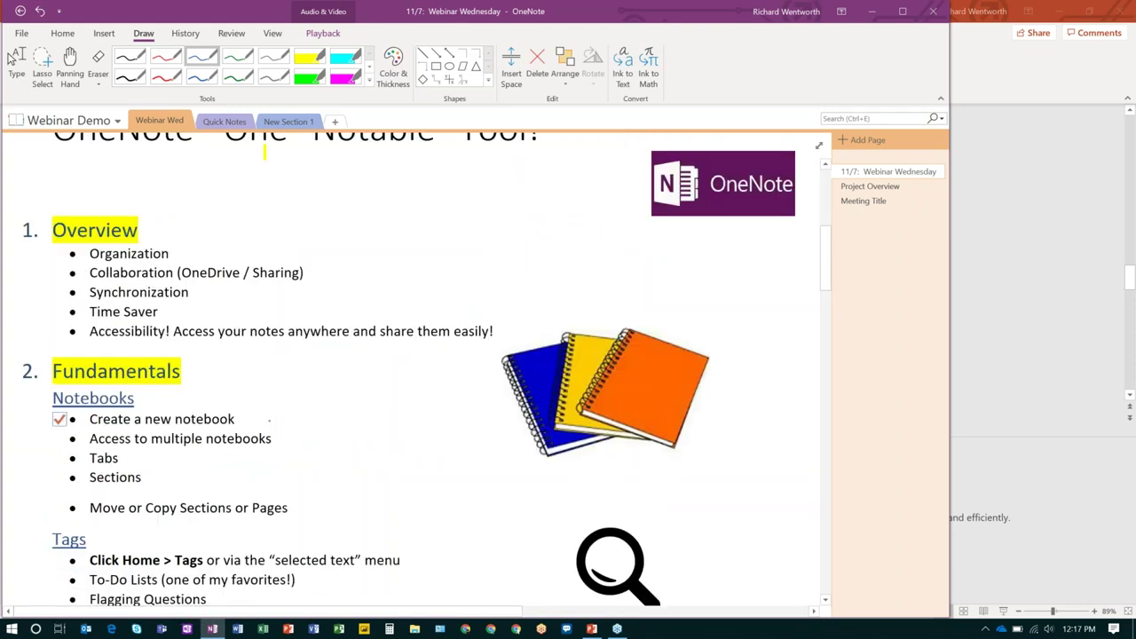
scroll(417, 369, down, 10)
scroll(417, 369, up, 2)
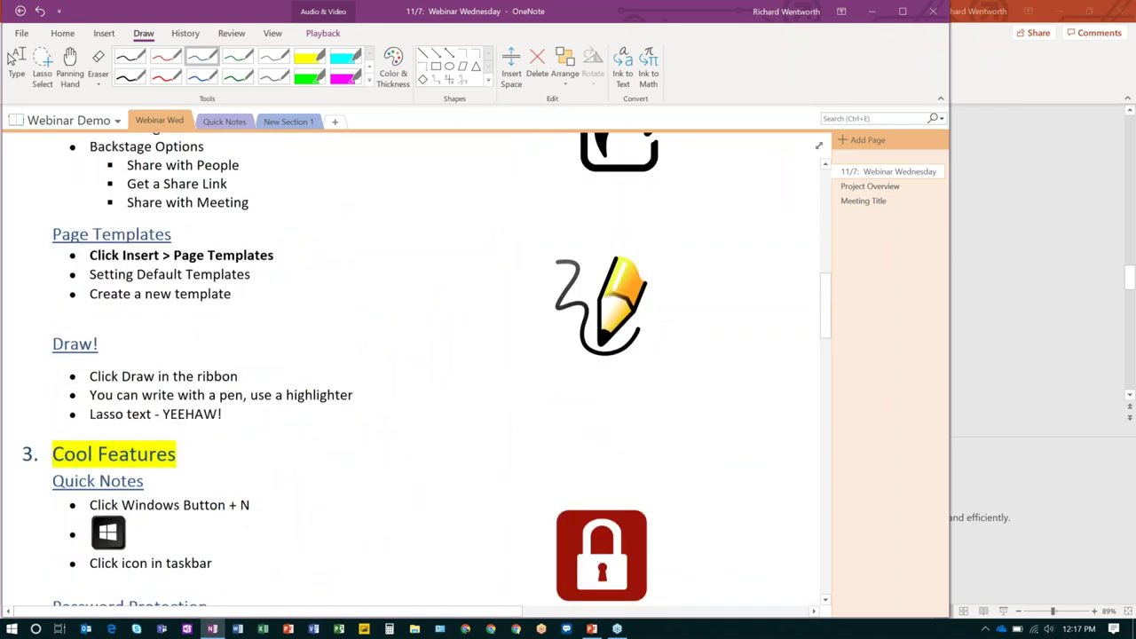
click(308, 60)
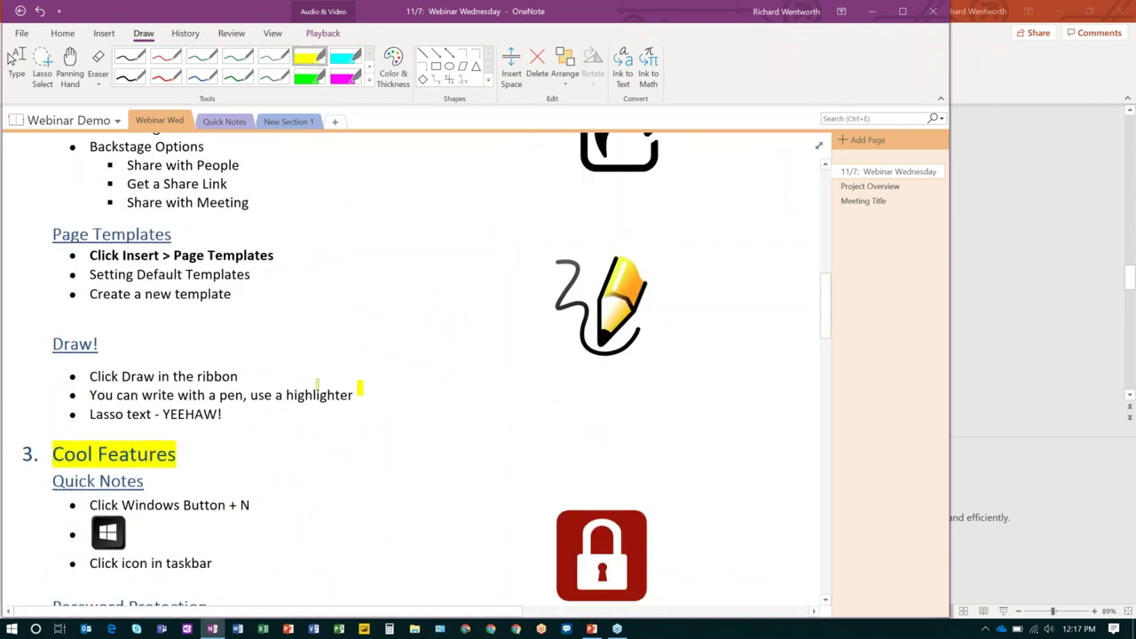
mouse_move(317, 387)
mouse_down()
mouse_move(124, 380)
mouse_move(238, 375)
mouse_up()
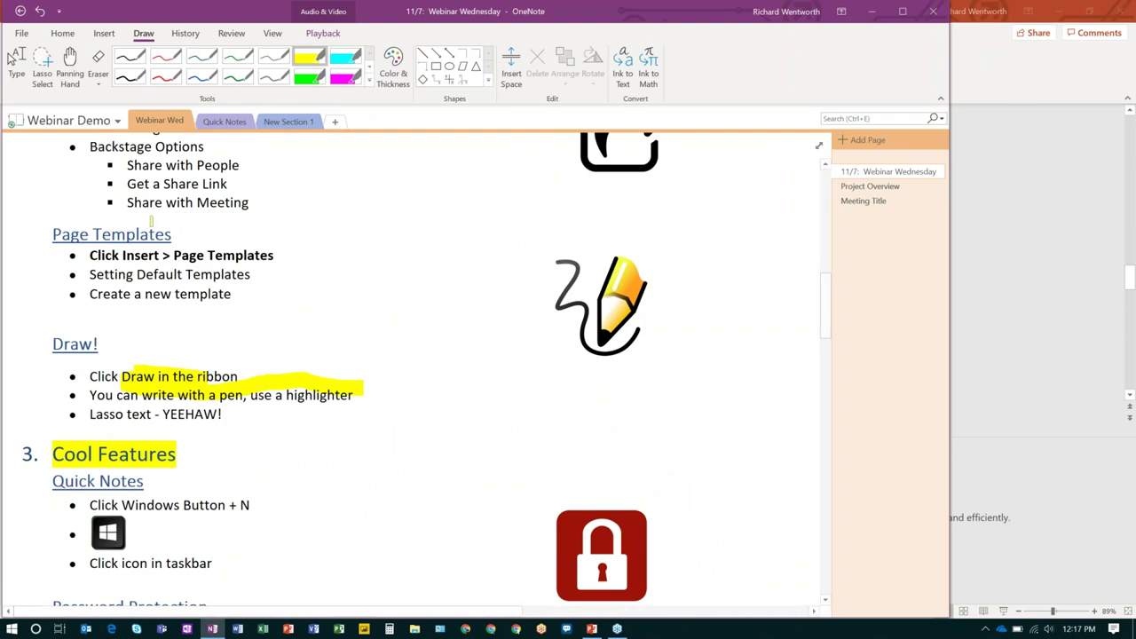
click(40, 11)
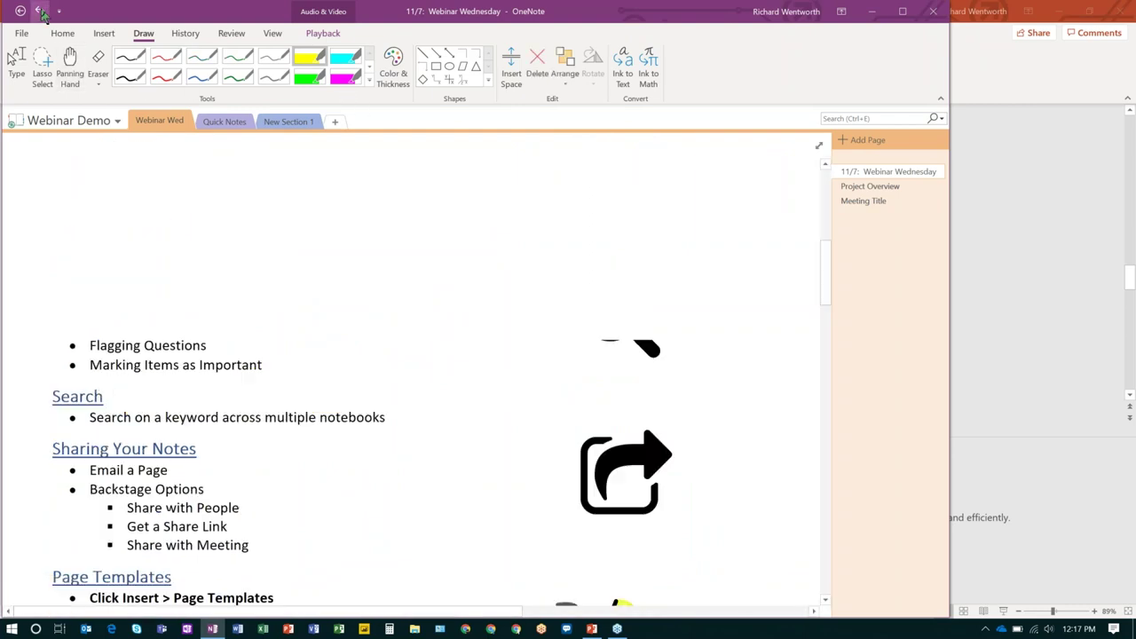
scroll(201, 380, down, 10)
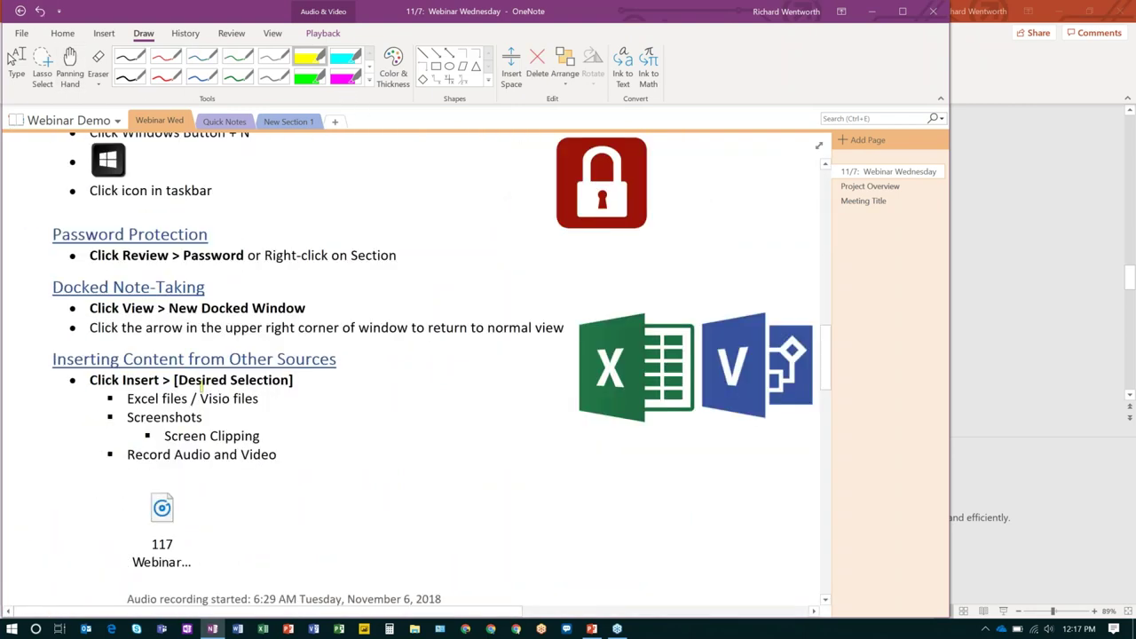
scroll(201, 380, up, 3)
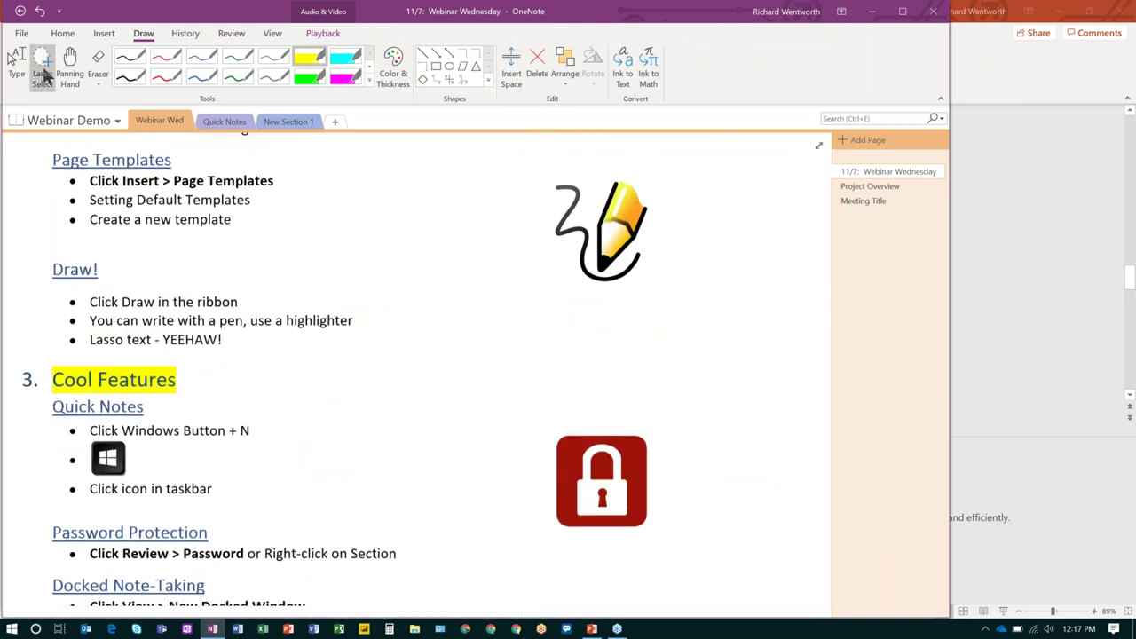
Lasso-select the Draw! heading and its bullets, then switch to the Panning Hand.
click(45, 78)
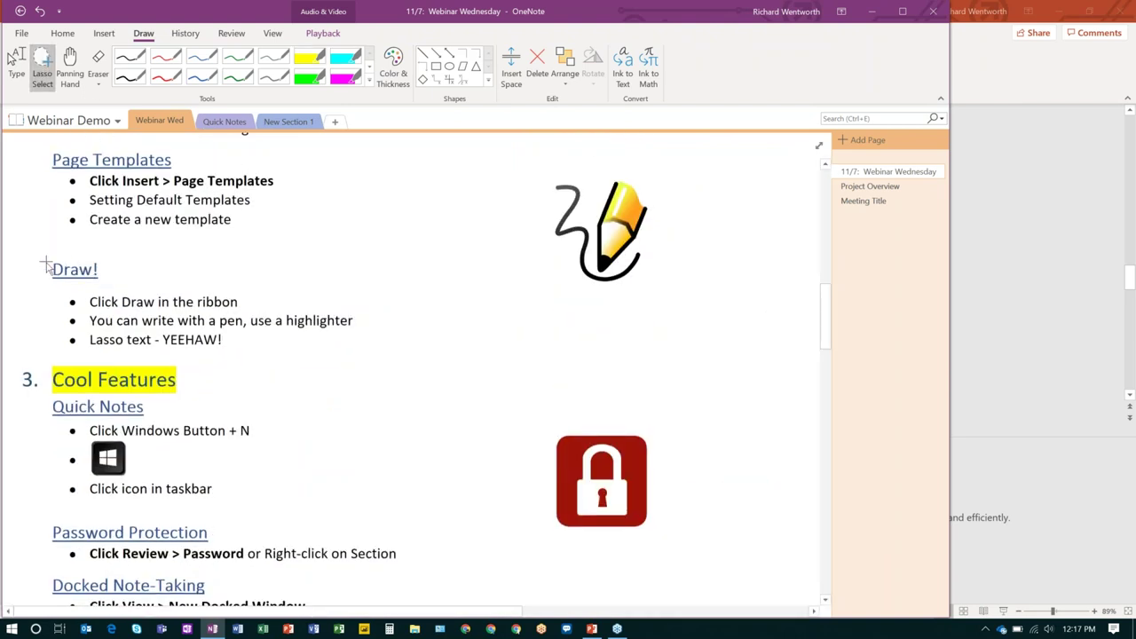
mouse_move(46, 265)
mouse_down()
mouse_move(124, 337)
mouse_move(434, 375)
mouse_move(500, 355)
mouse_move(517, 337)
mouse_up()
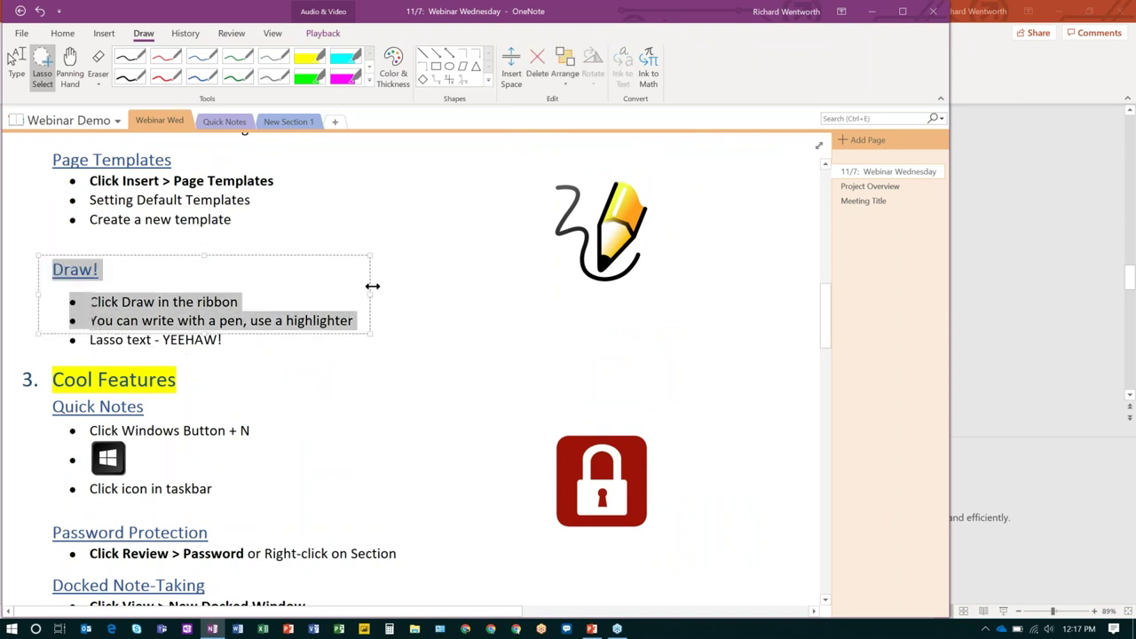
click(70, 66)
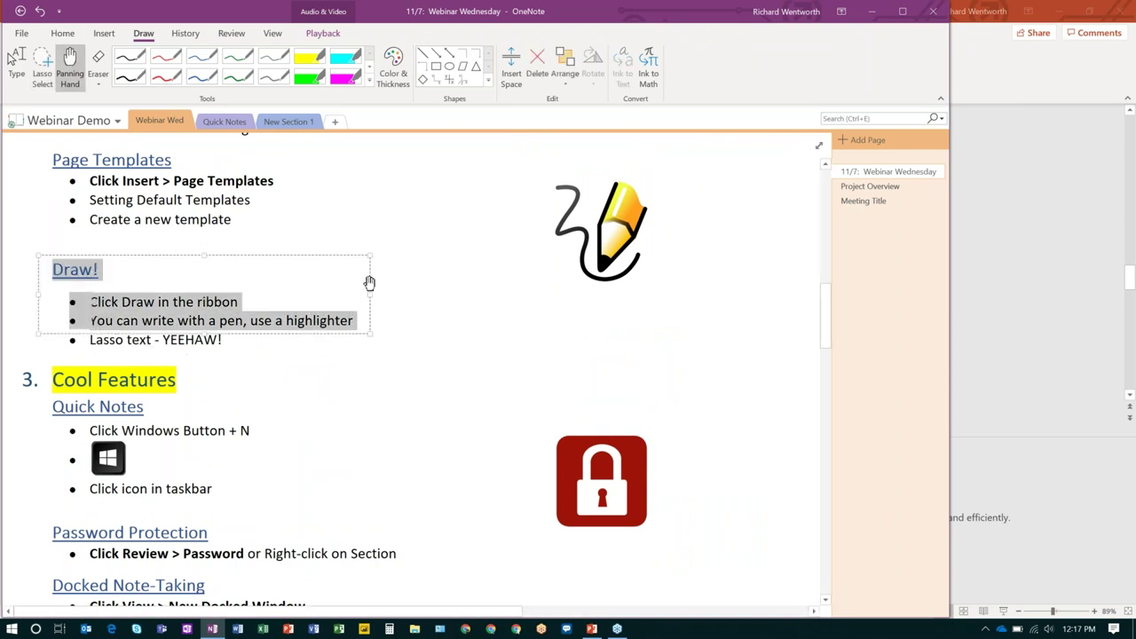
scroll(302, 257, down, 1)
scroll(304, 263, up, 2)
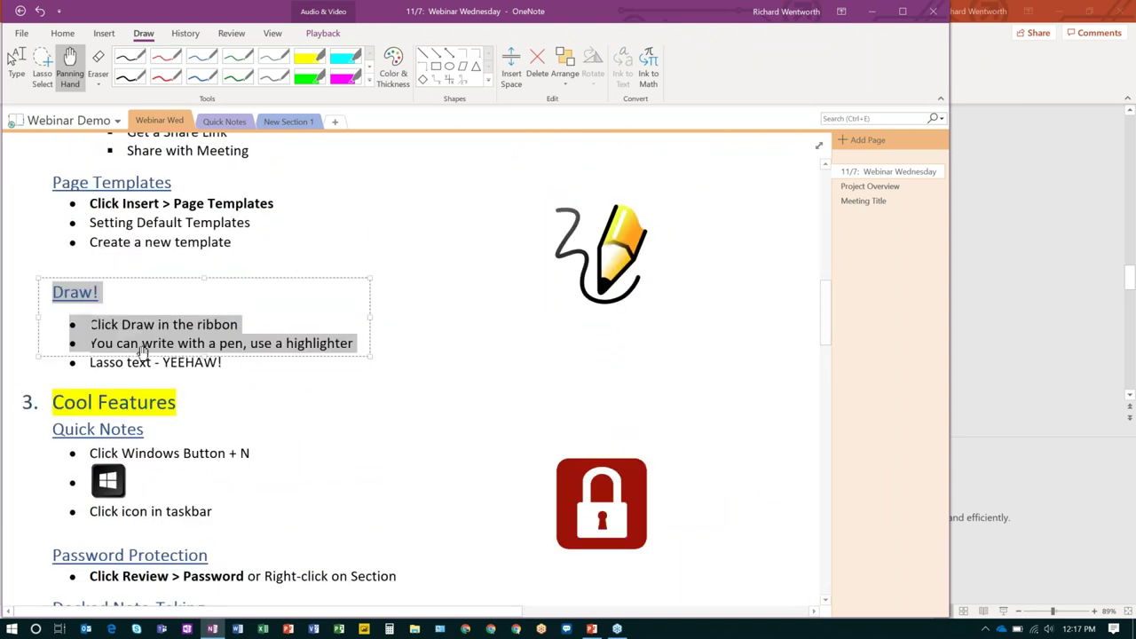
Undo the lasso selection and scroll back down to the Cool Features section.
click(39, 12)
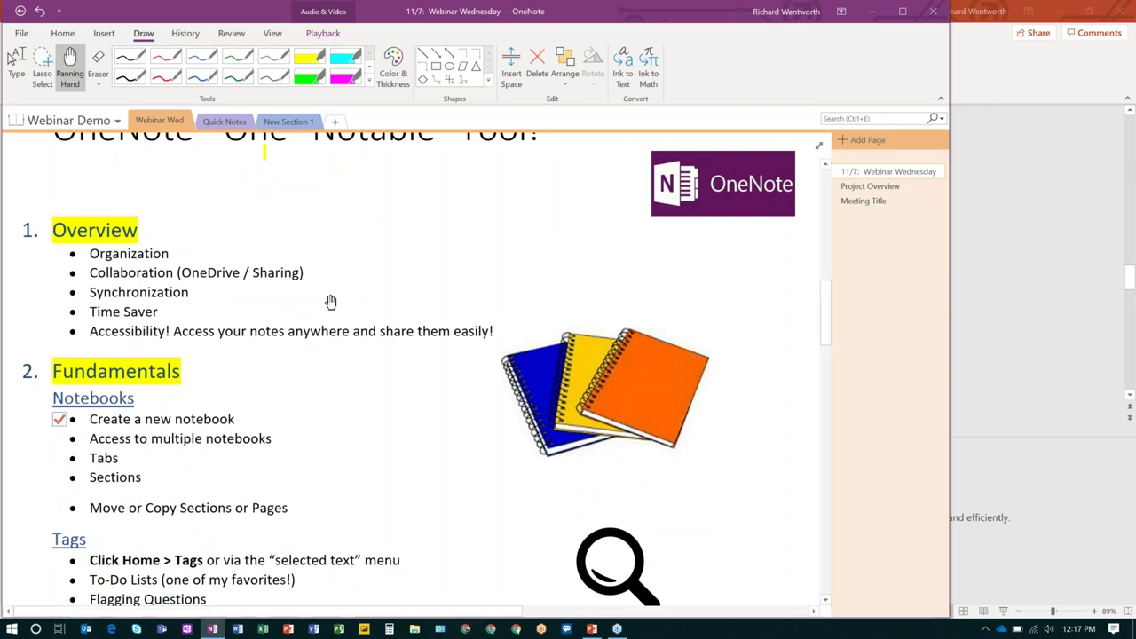
scroll(338, 302, down, 2)
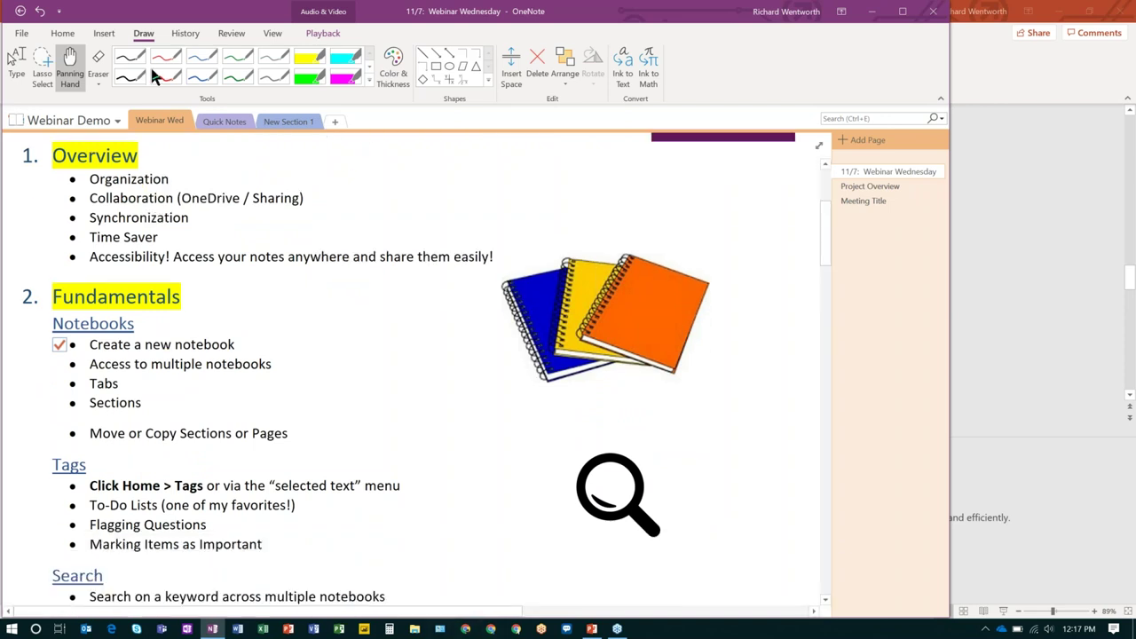
scroll(307, 330, down, 8)
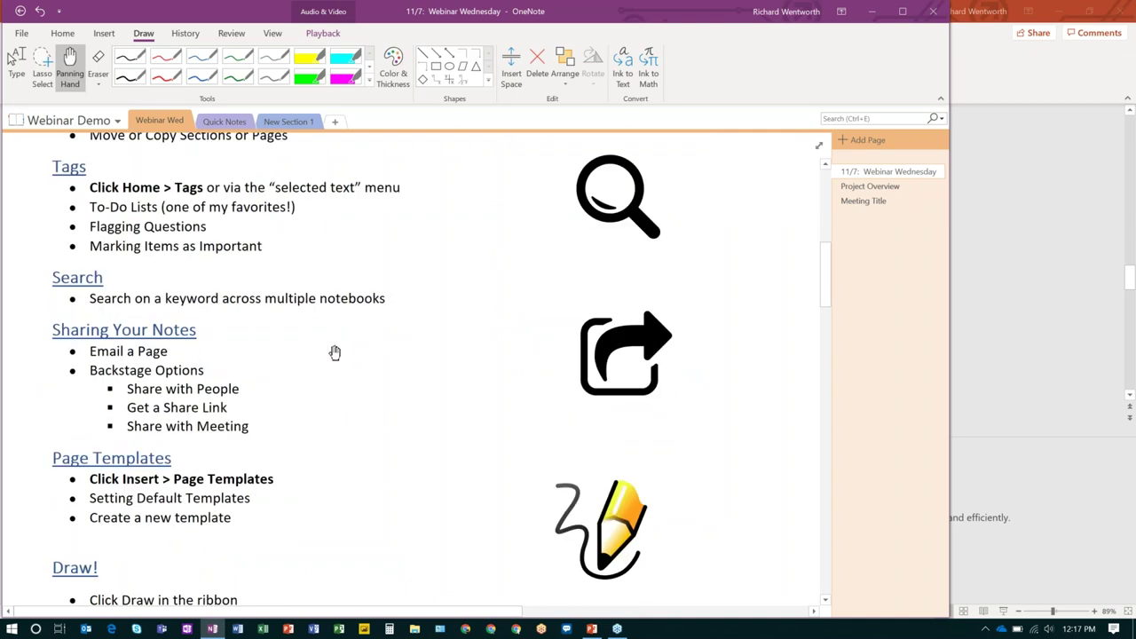
scroll(334, 360, down, 12)
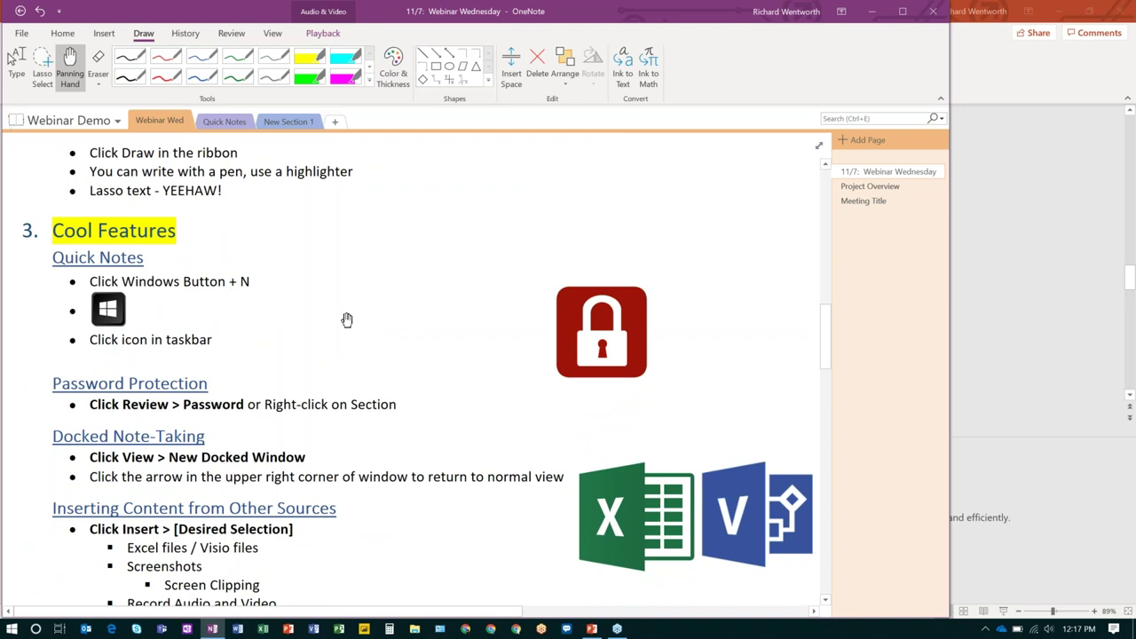
scroll(349, 313, up, 3)
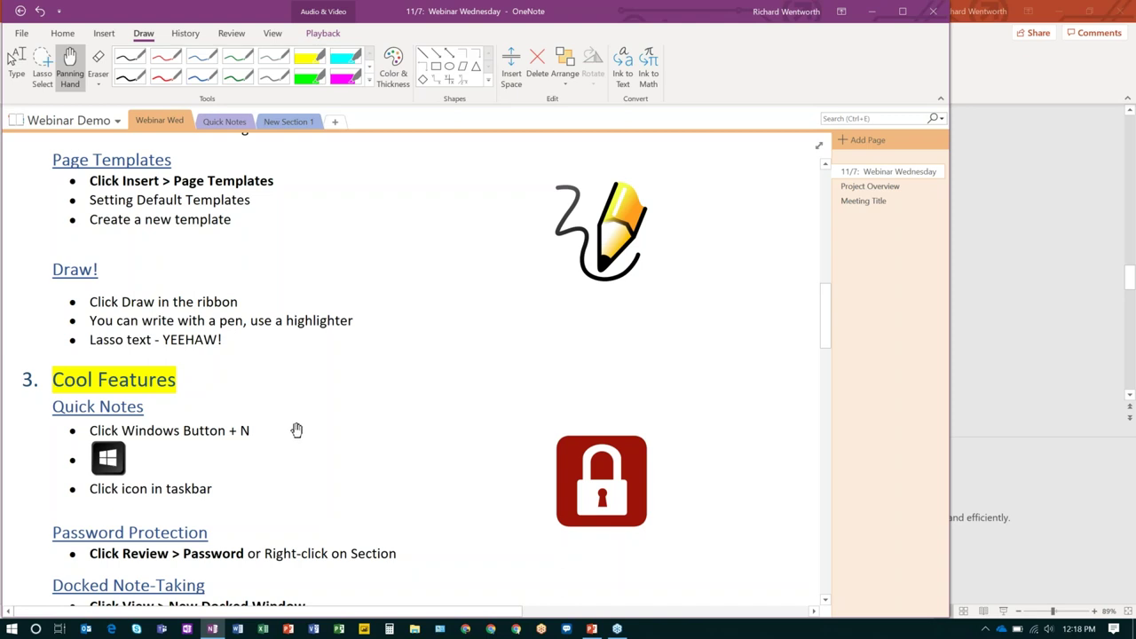
Create a quick note with Windows+N reading 'I love keyboard shortcuts!'.
key(super+n)
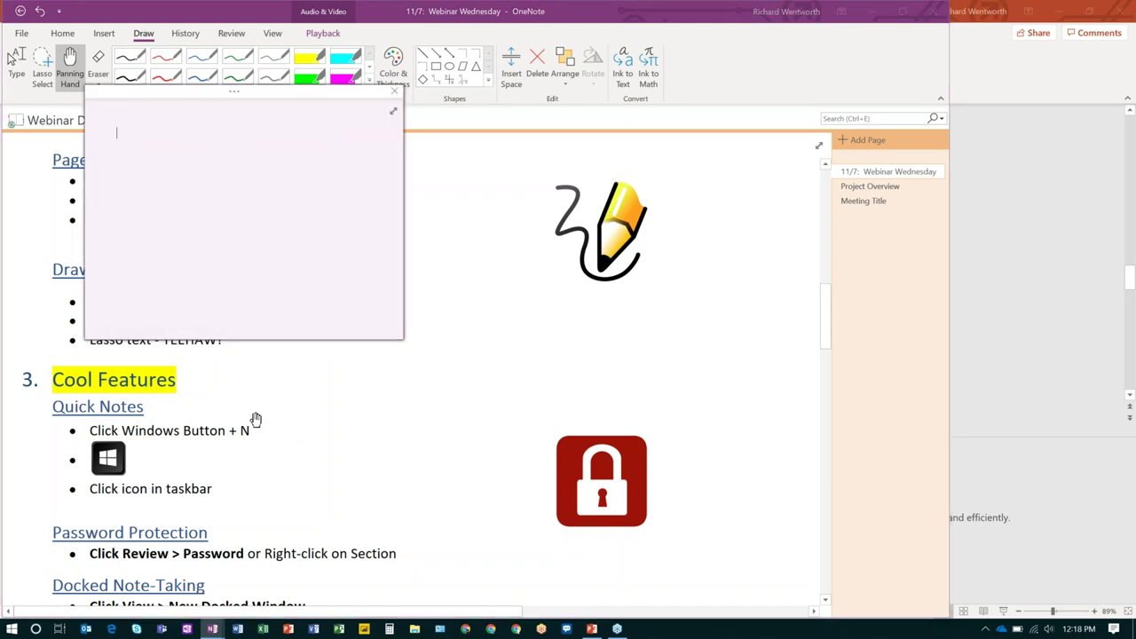
text(efjhefjhejrfhkjefjergfjrg)
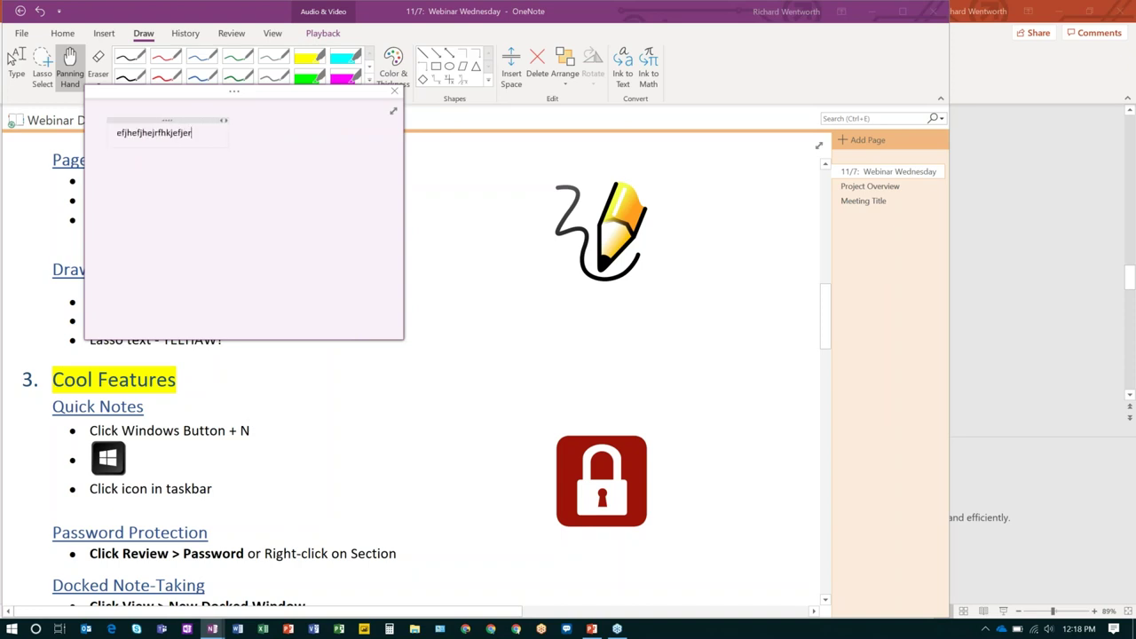
key(BackSpace)
key(BackSpace)
key(BackSpace)
key(BackSpace)
key(BackSpace)
key(BackSpace)
key(BackSpace)
key(BackSpace)
key(BackSpace)
key(BackSpace)
key(BackSpace)
key(BackSpace)
key(BackSpace)
key(BackSpace)
key(BackSpace)
key(BackSpace)
key(BackSpace)
key(BackSpace)
key(BackSpace)
key(BackSpace)
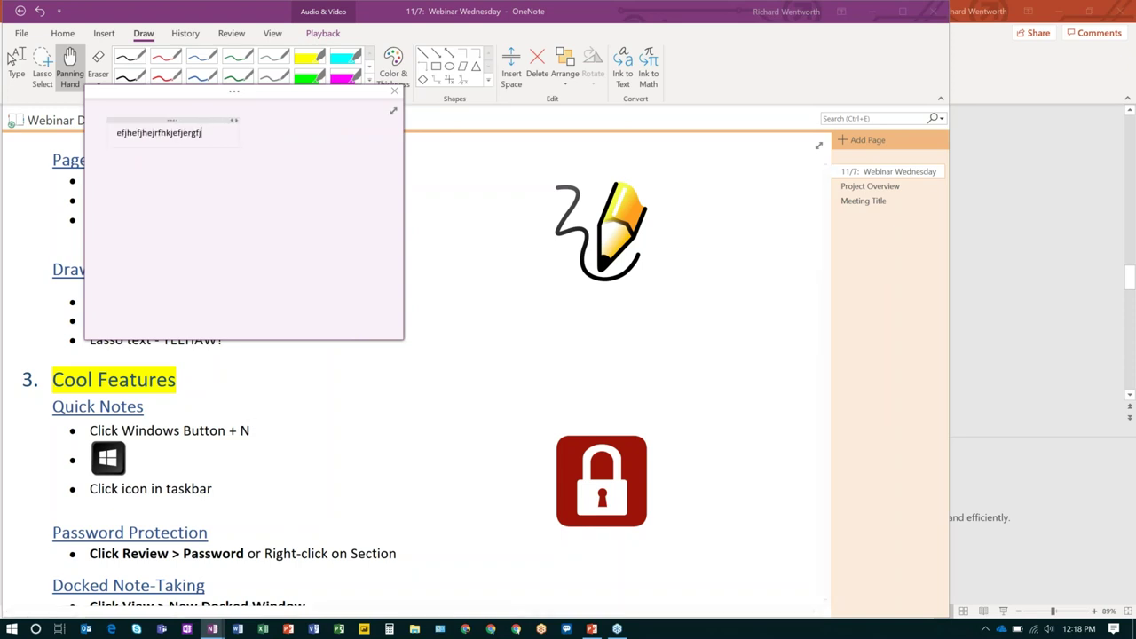
key(BackSpace)
key(BackSpace)
key(BackSpace)
text(I love keyboard s)
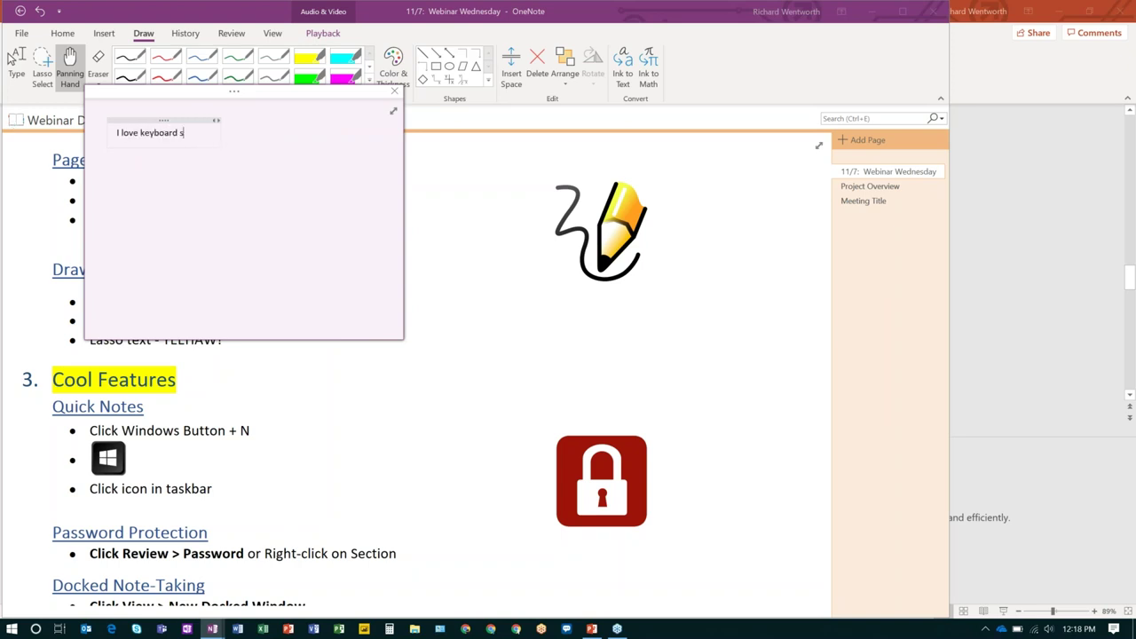
text(hortcuts!)
Close the quick note, find it in the Quick Notes section, then return to Webinar Wed.
click(439, 261)
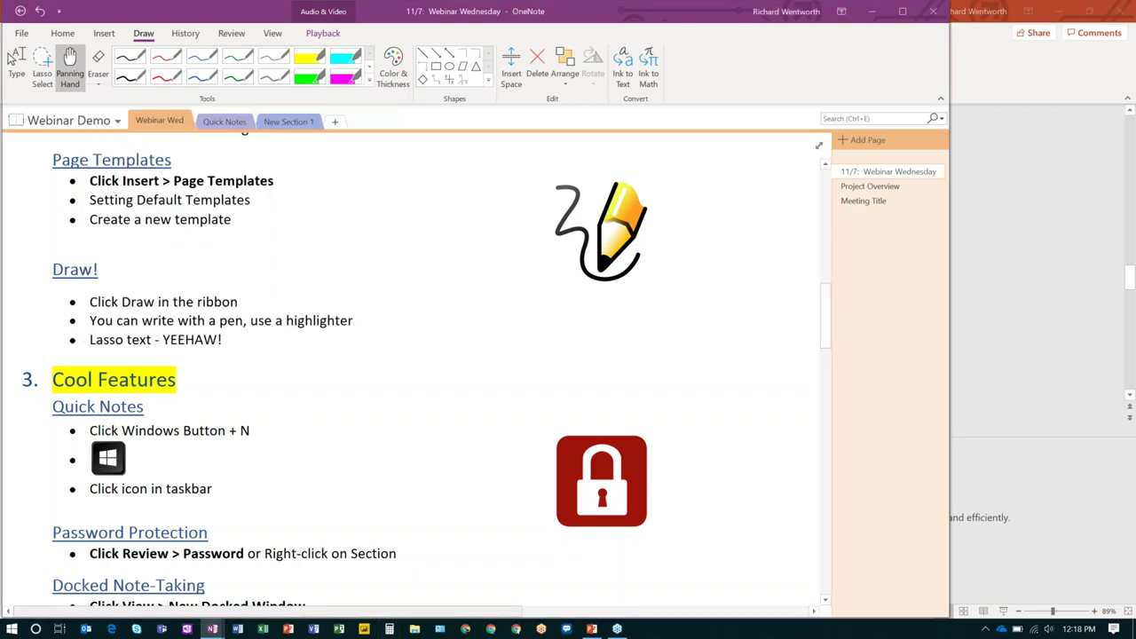
click(232, 124)
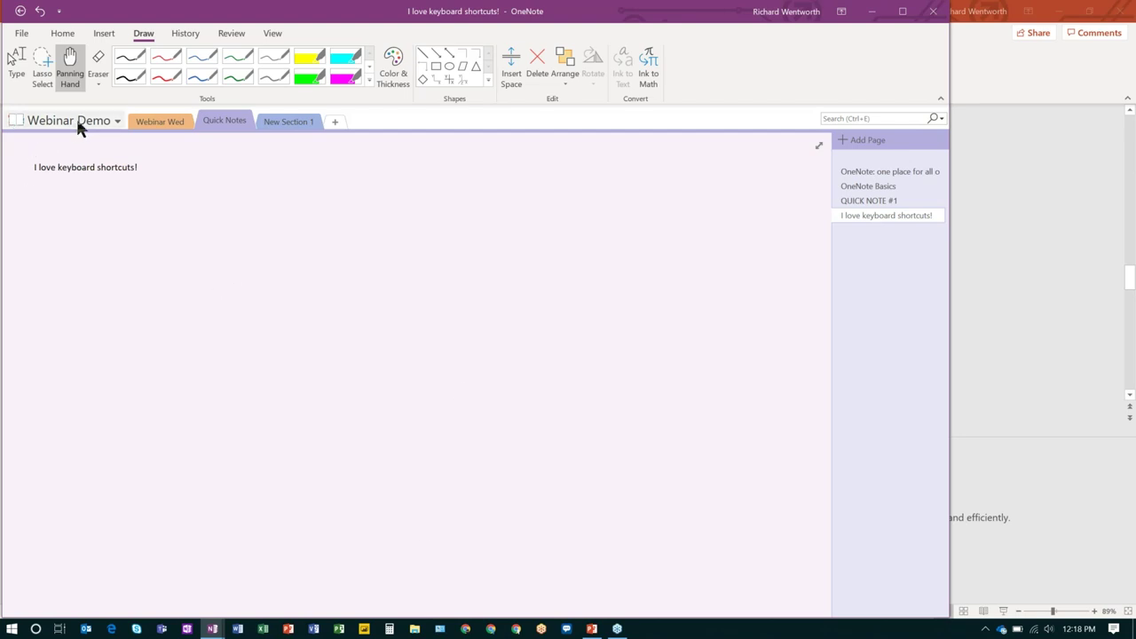
click(165, 120)
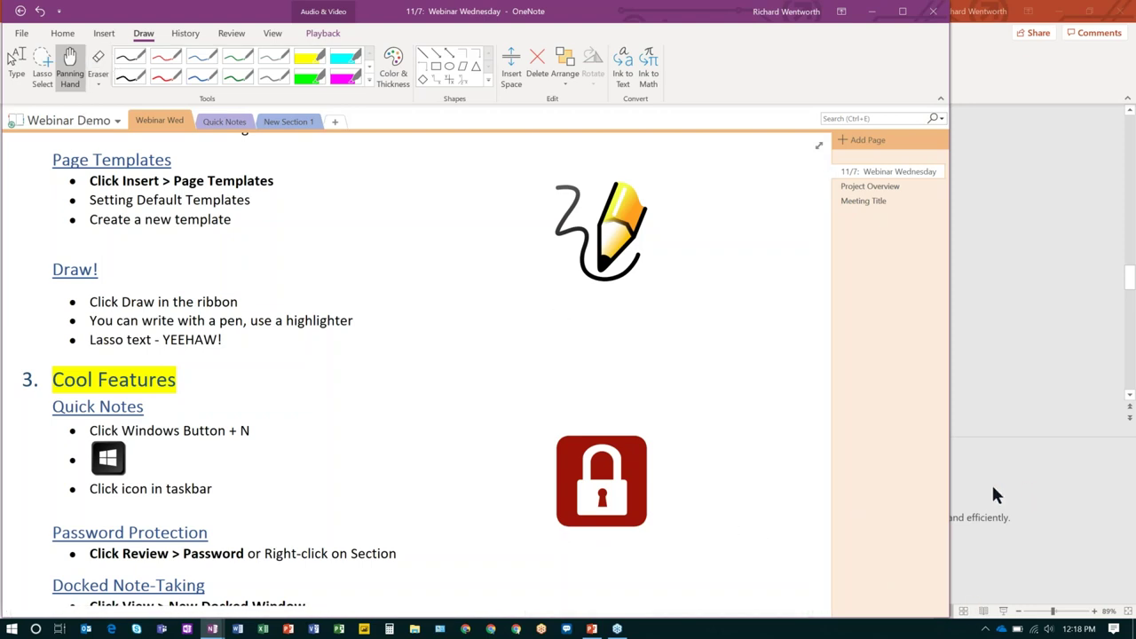
click(986, 628)
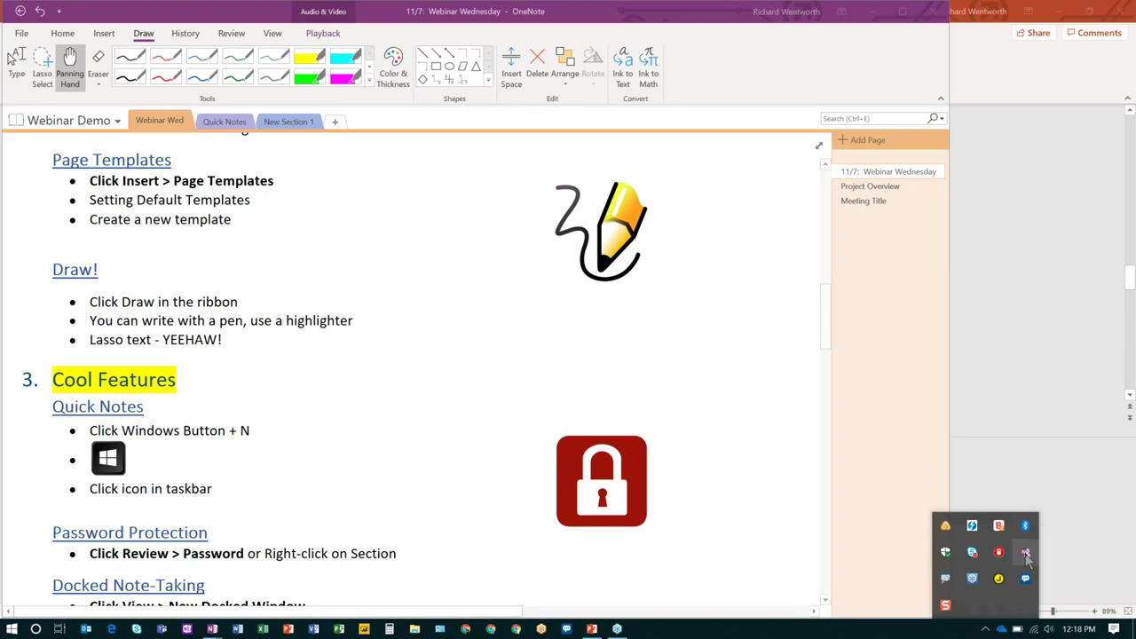
right_click(1026, 553)
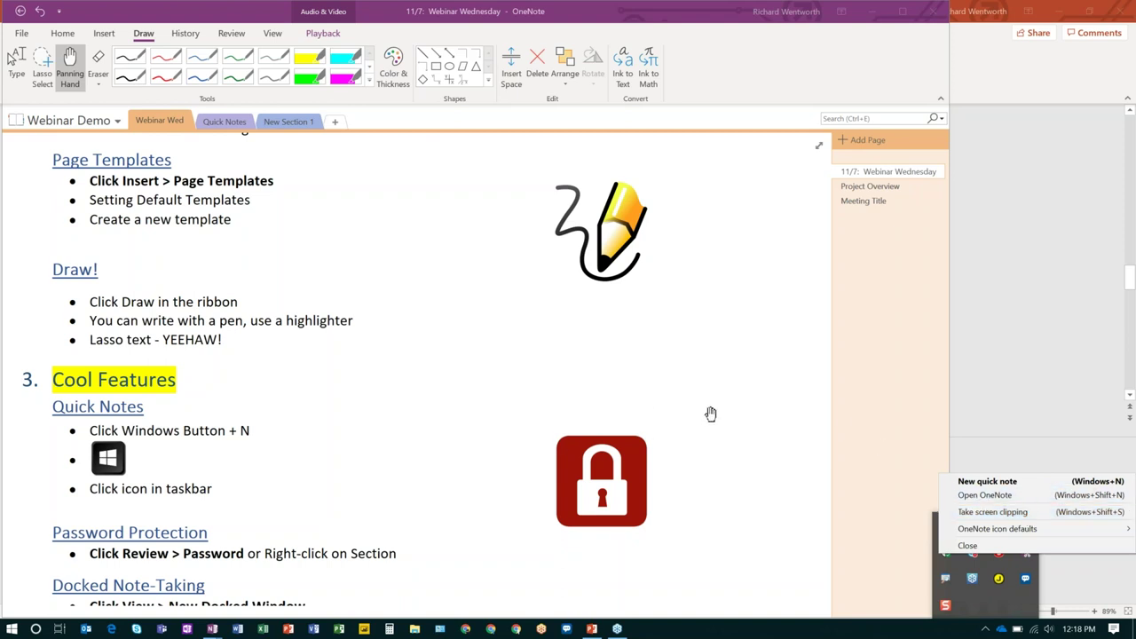
key(Escape)
click(759, 403)
scroll(373, 353, down, 3)
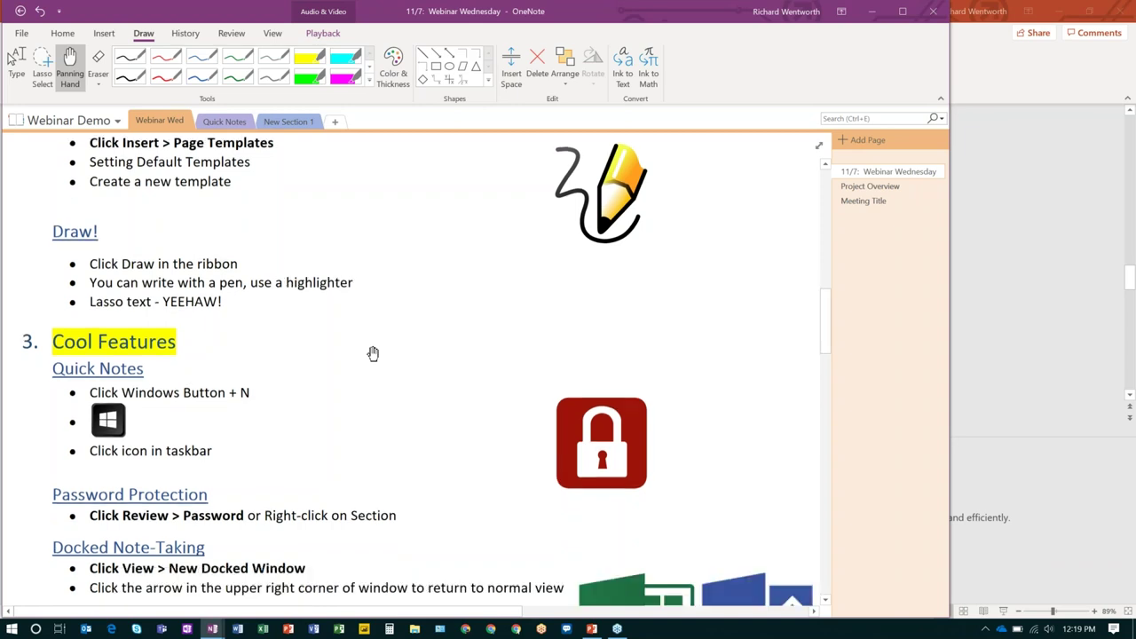
scroll(373, 352, up, 2)
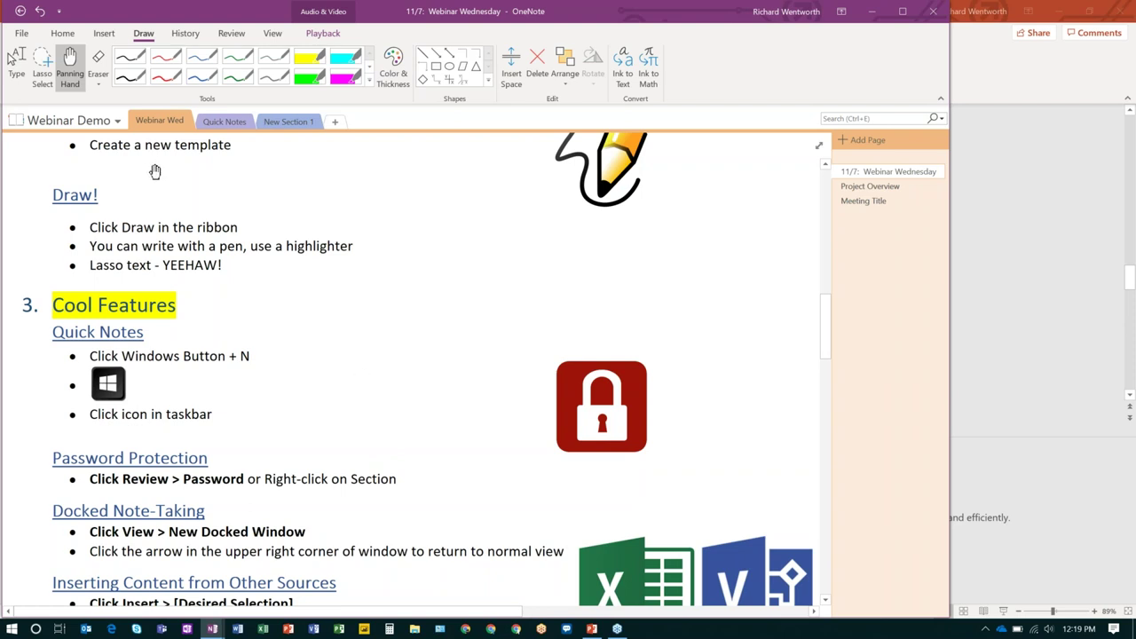
Open the New Section 1 tab's shortcut menu to reach Password Protect This Section.
right_click(291, 124)
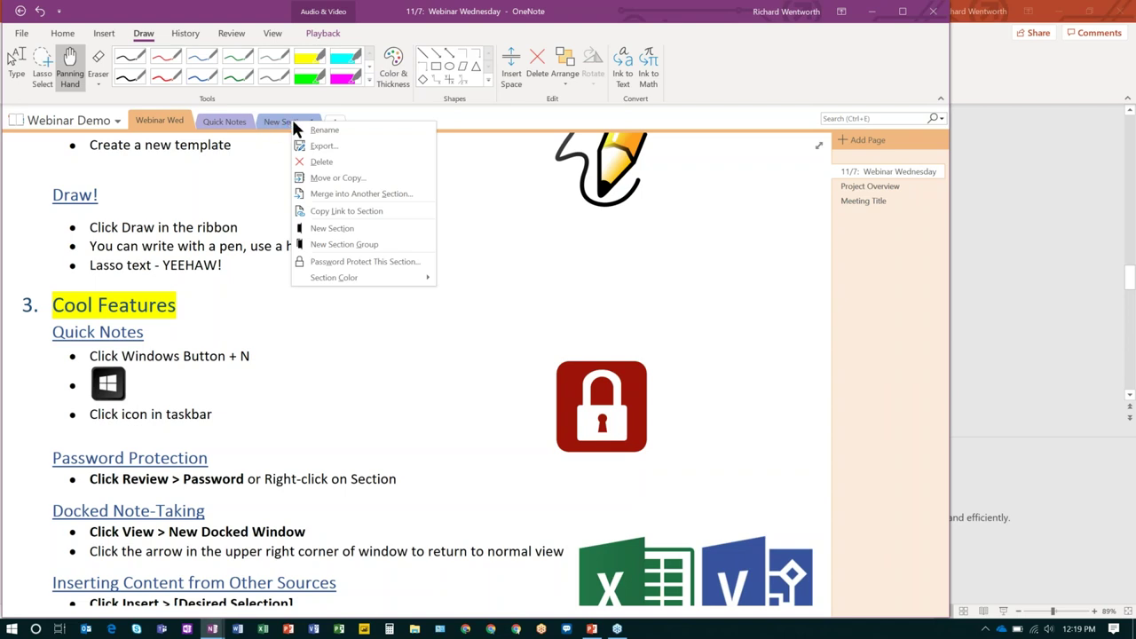
Set a password on New Section 1 via Password Protect This Section.
click(387, 269)
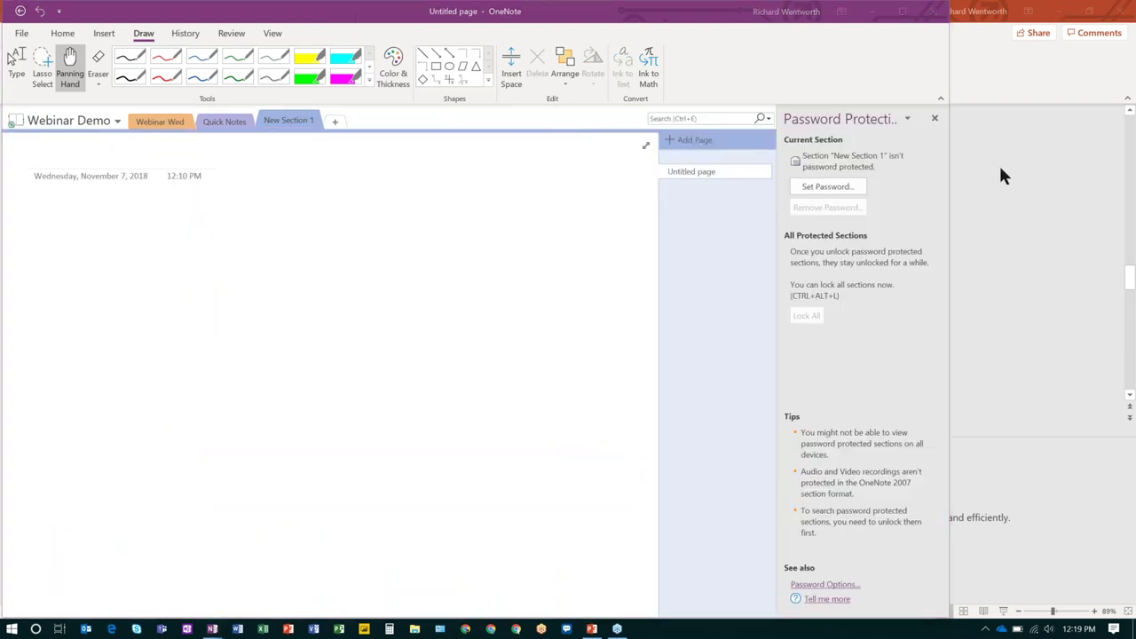
click(827, 186)
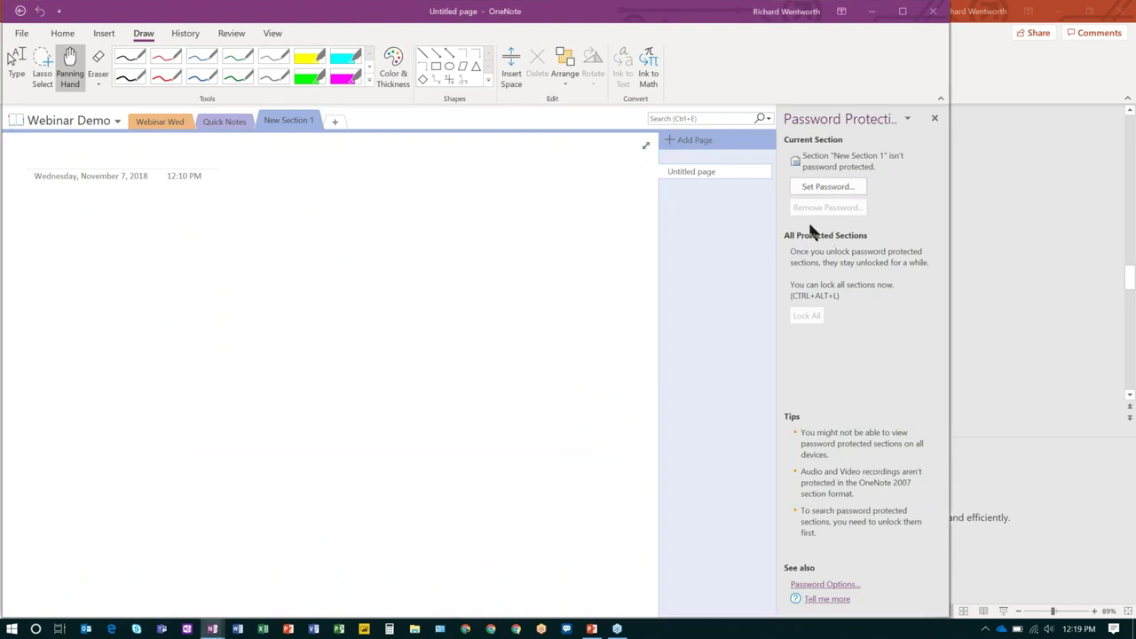
click(826, 186)
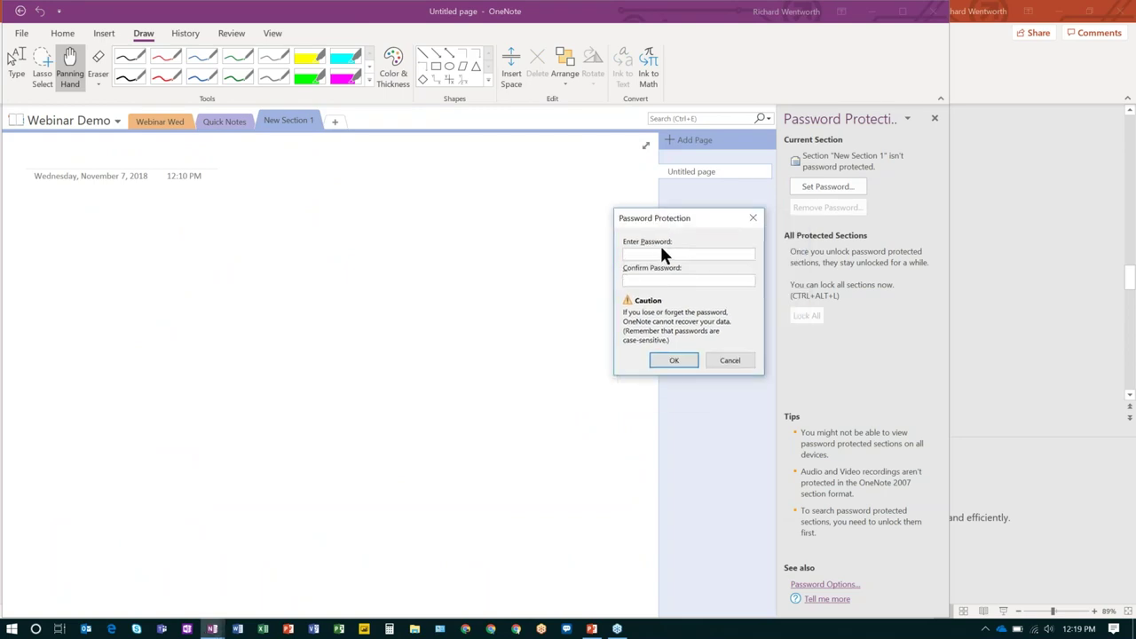
text(******************)
click(674, 362)
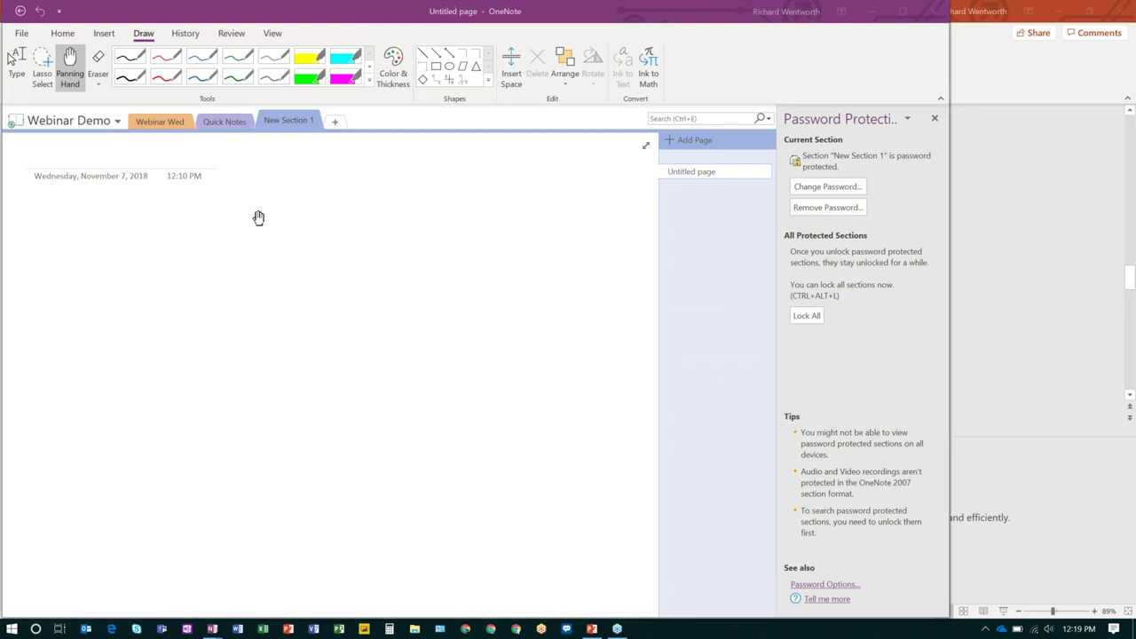
Switch to Quick Notes and Webinar Wed, then reopen New Section 1.
key(ctrl+shift+Tab)
click(283, 124)
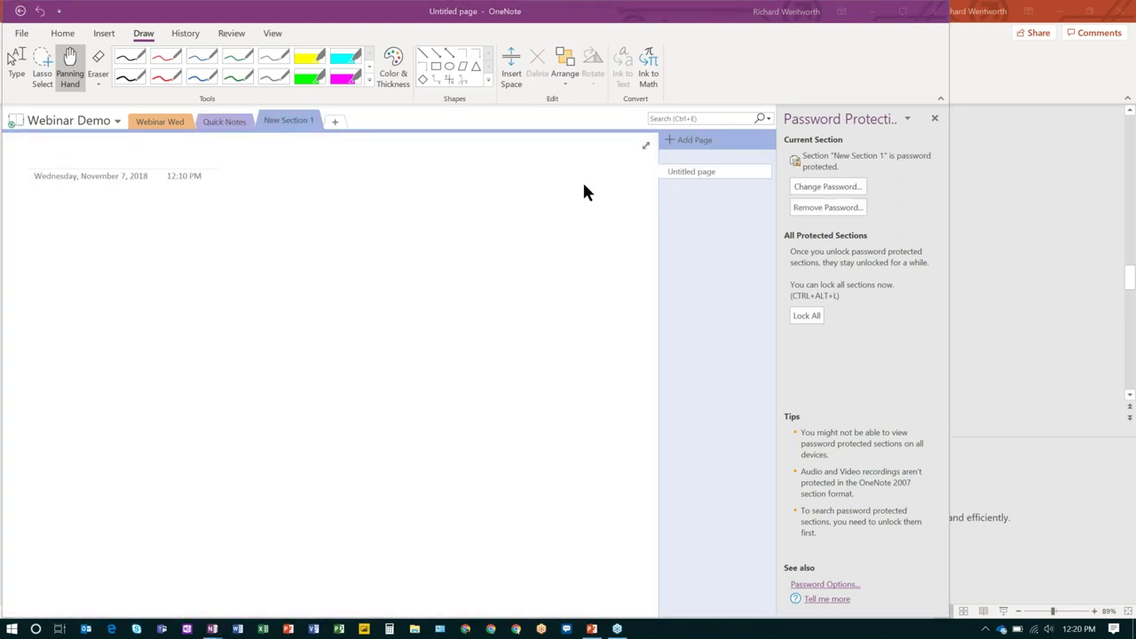
click(157, 121)
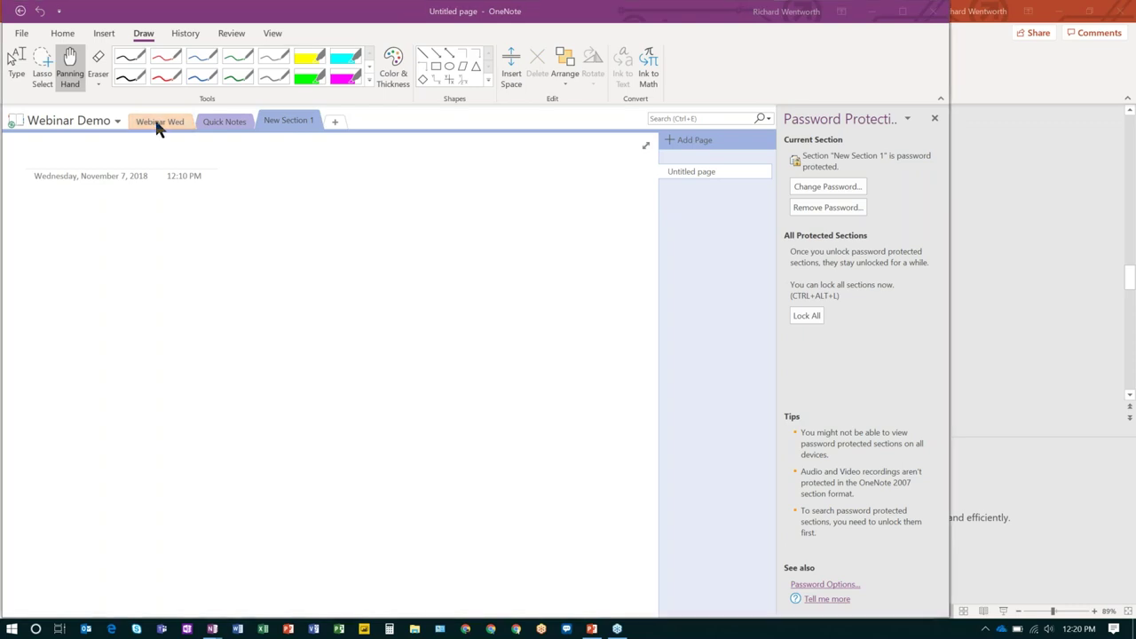
click(283, 126)
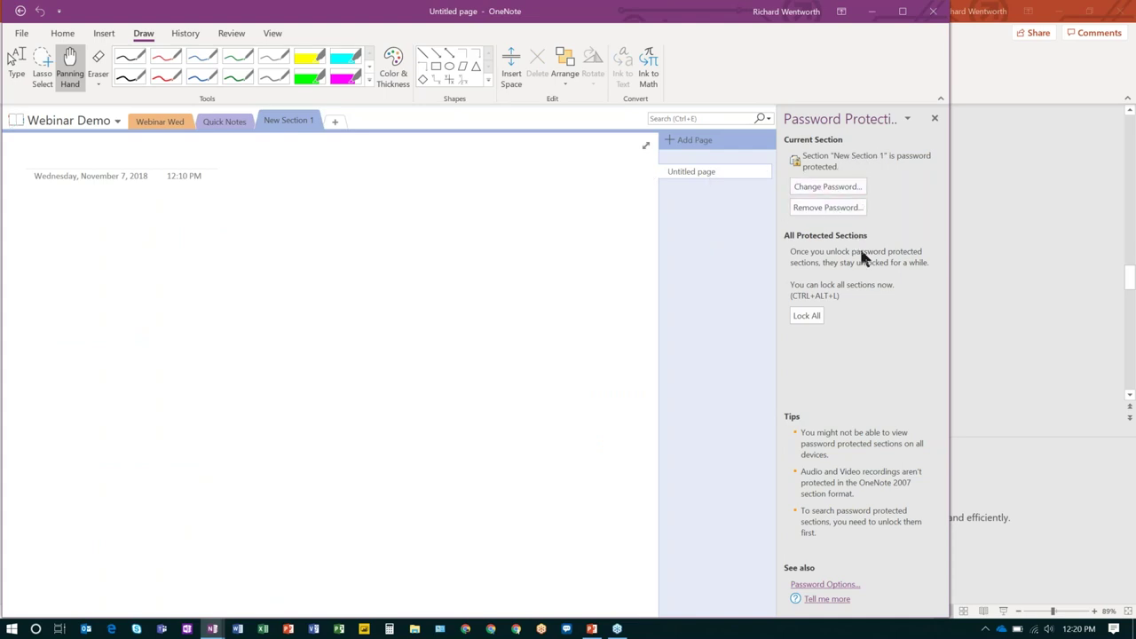
Remove New Section 1's password by entering the current password.
click(820, 206)
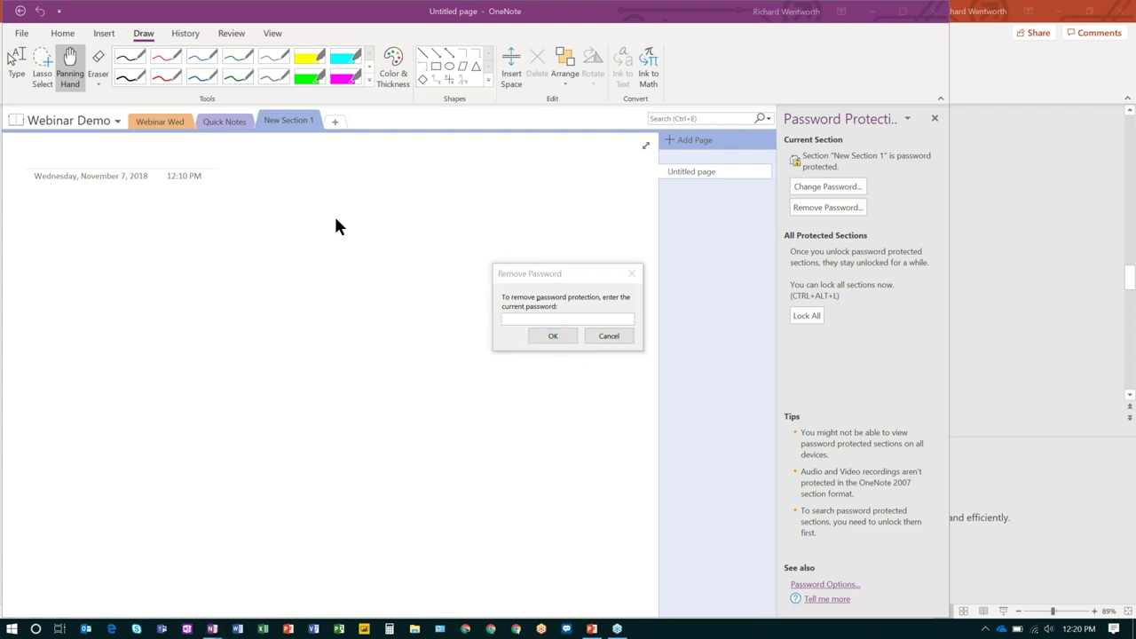
click(519, 317)
text(*********)
key(Return)
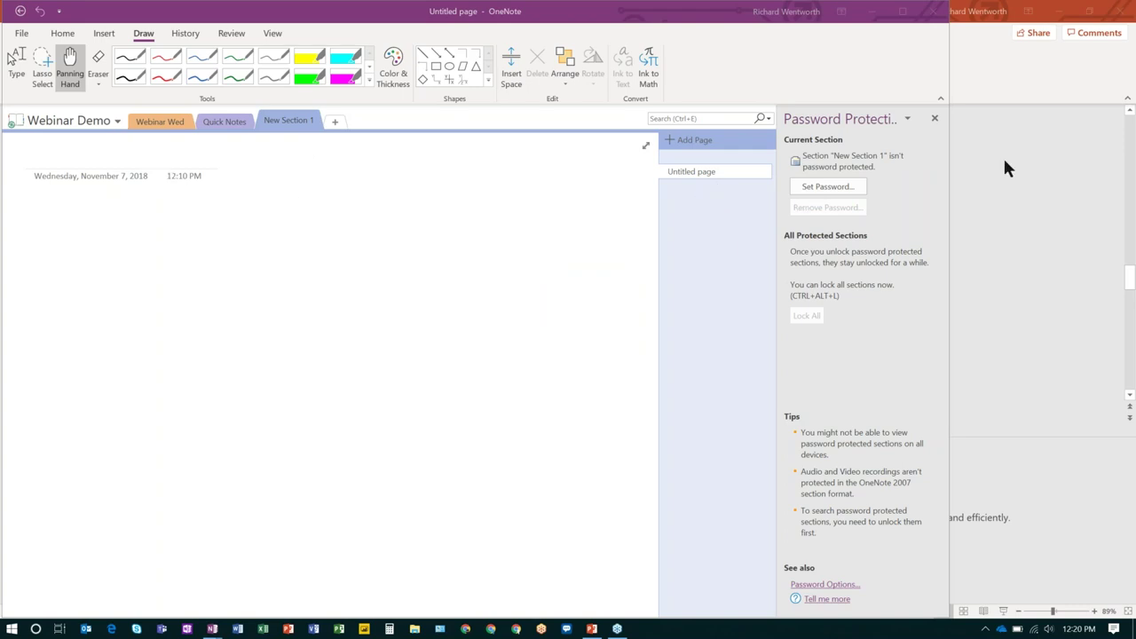
Dismiss the New Section 1 menu and show the Webinar Wed page's Cool Features notes.
right_click(287, 129)
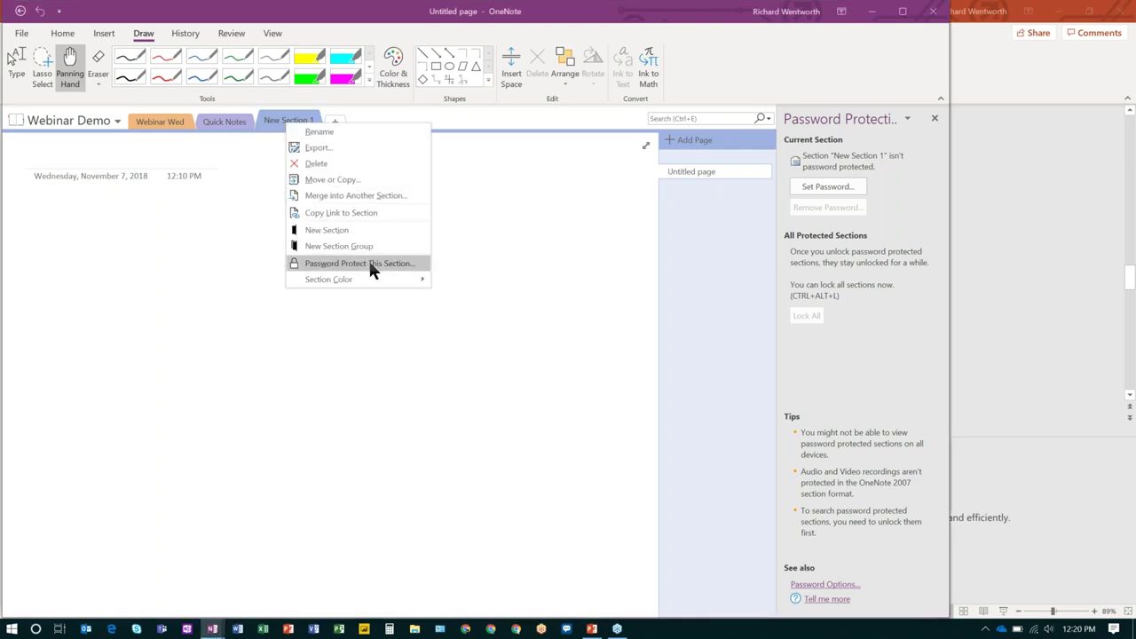
click(215, 235)
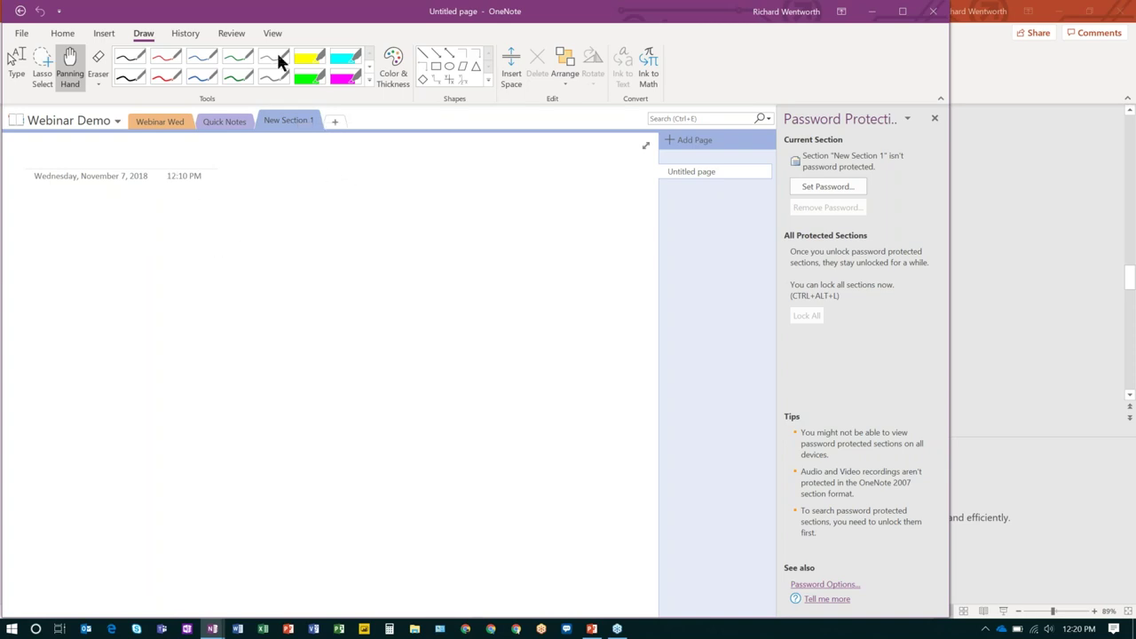
click(169, 125)
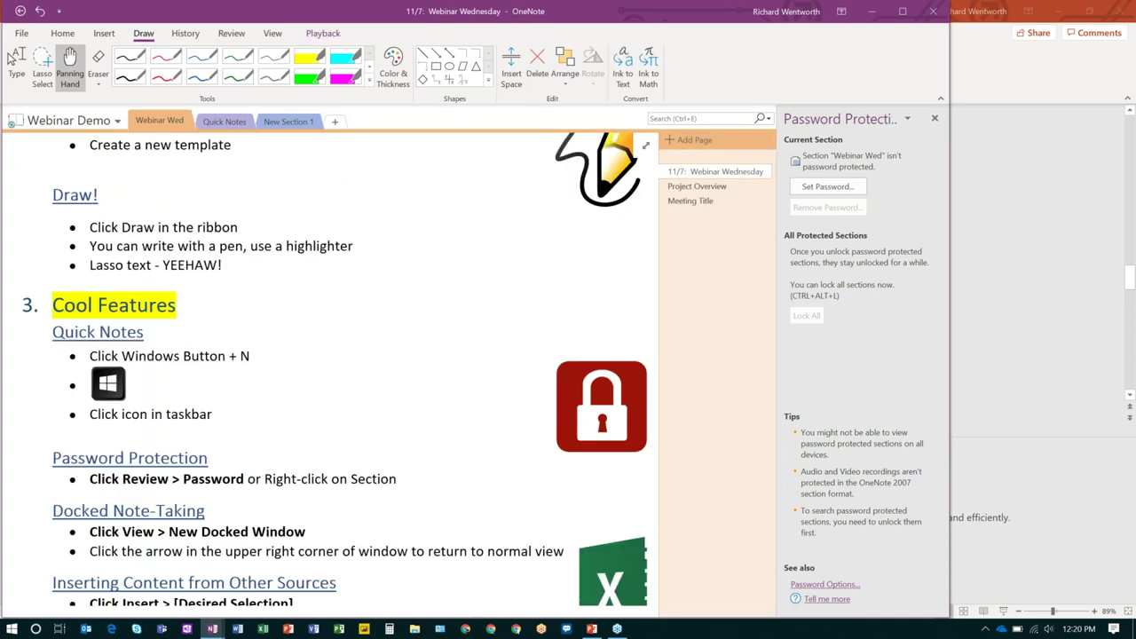
scroll(361, 354, down, 2)
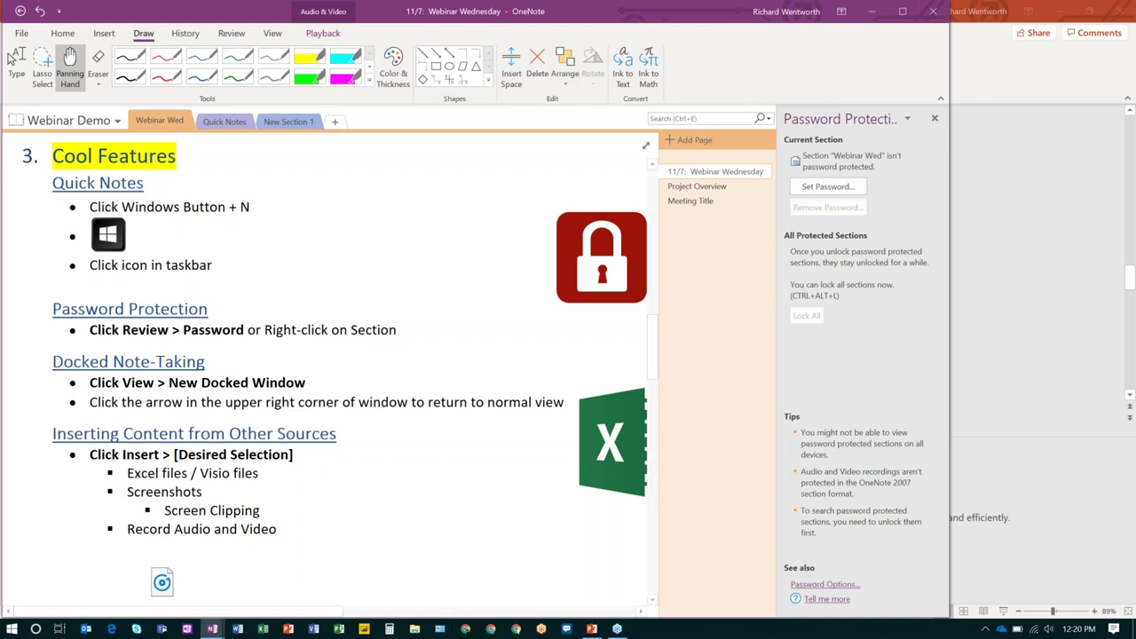
Open the page as a New Docked Window with the Edge browser beside it.
click(273, 34)
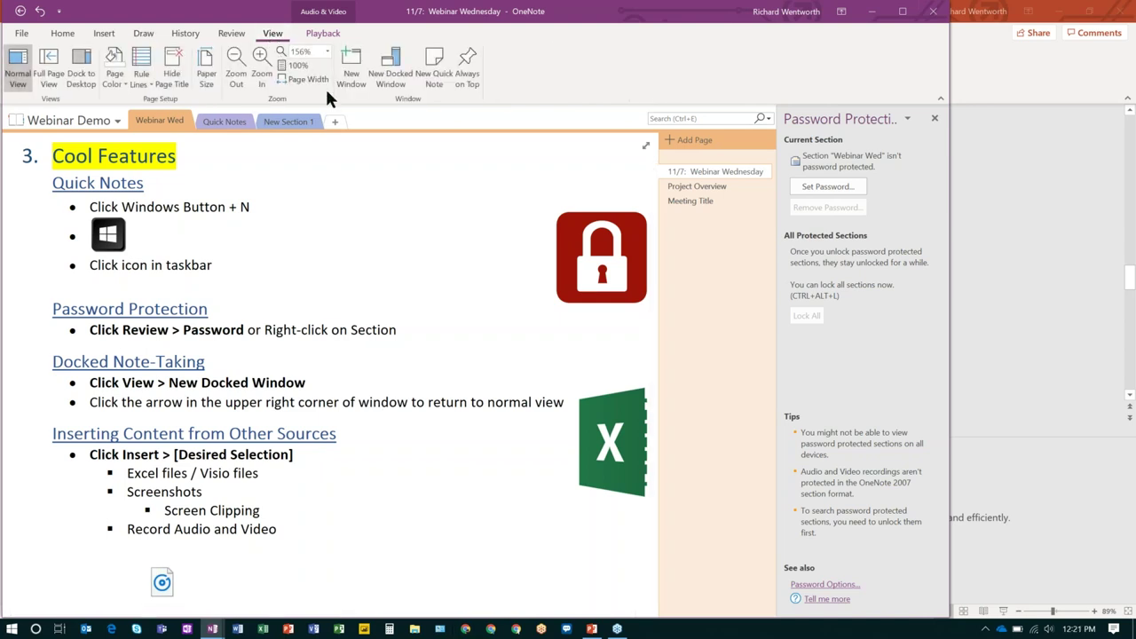
click(400, 85)
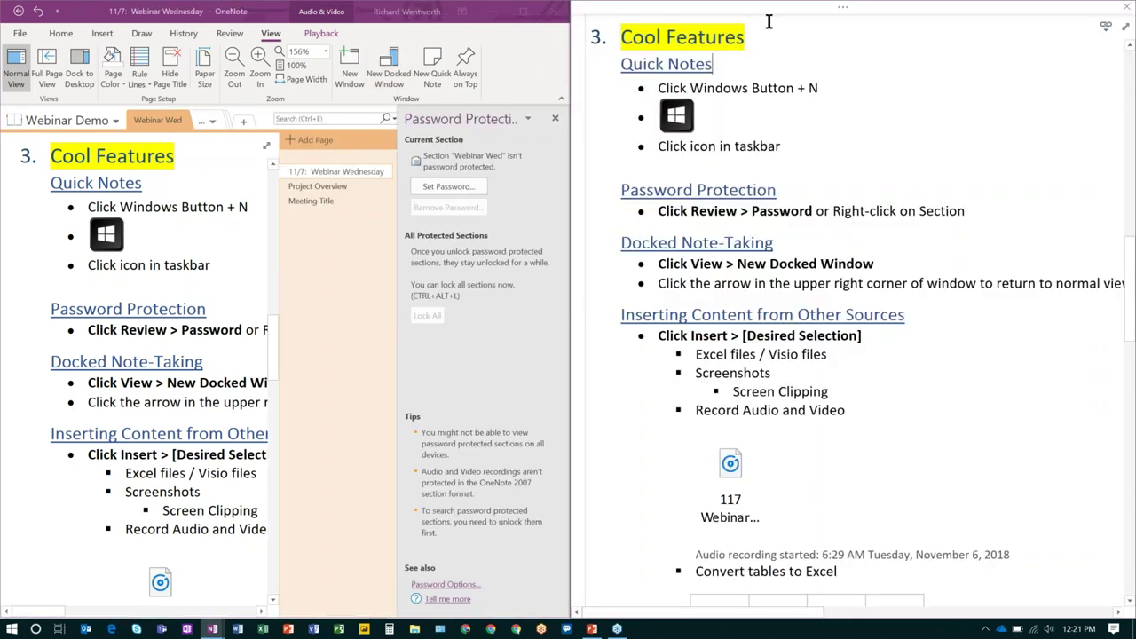
mouse_move(787, 18)
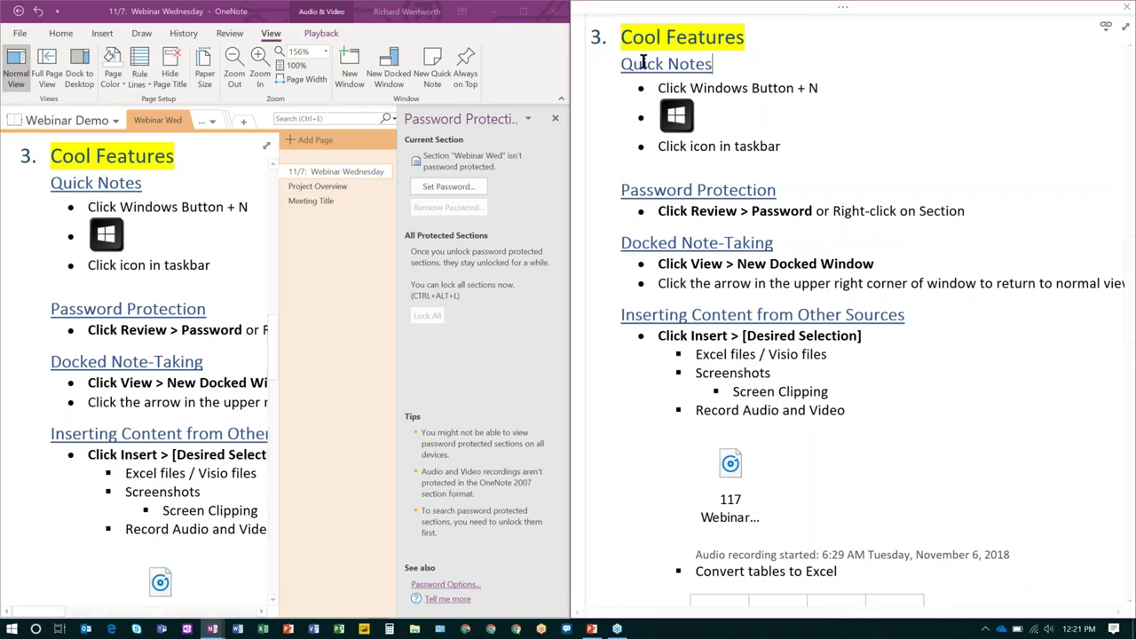
click(517, 629)
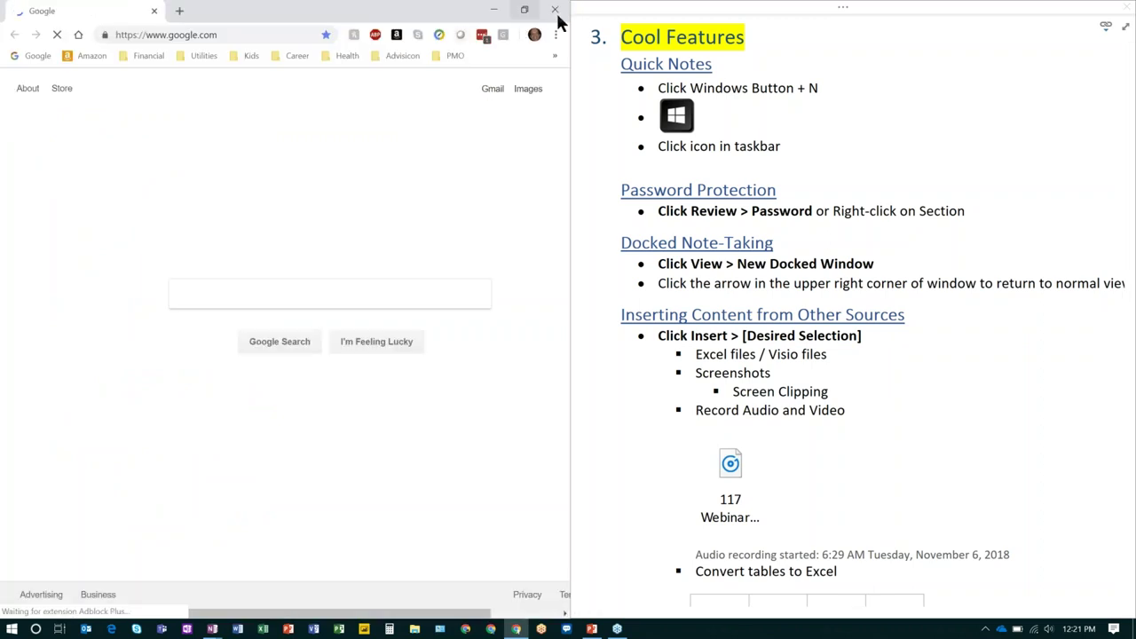
click(555, 10)
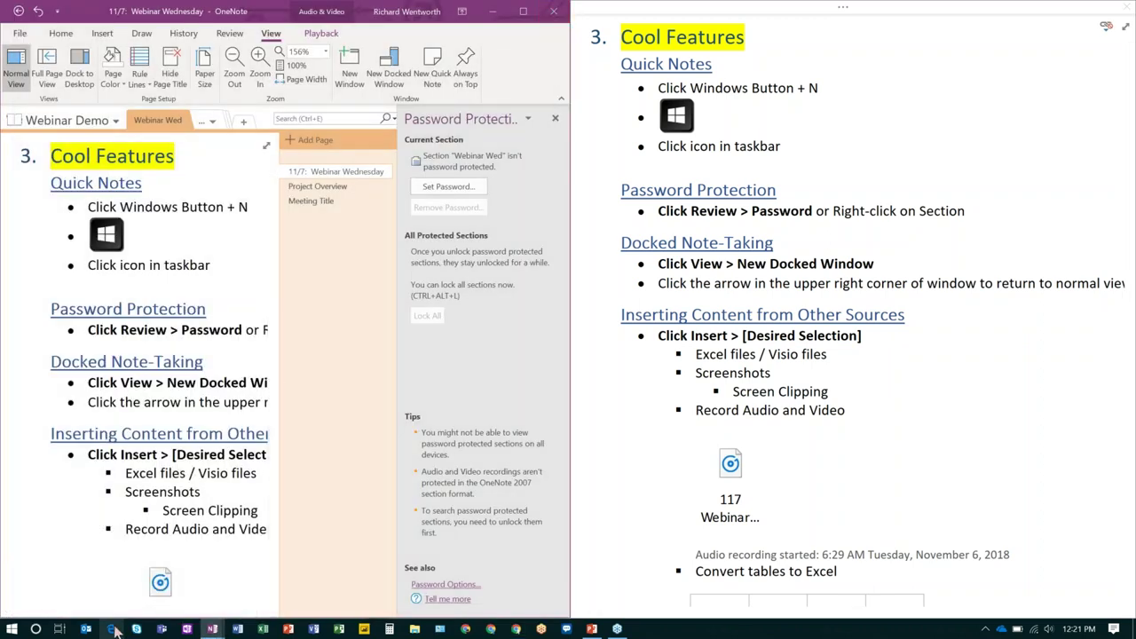
click(111, 629)
click(492, 600)
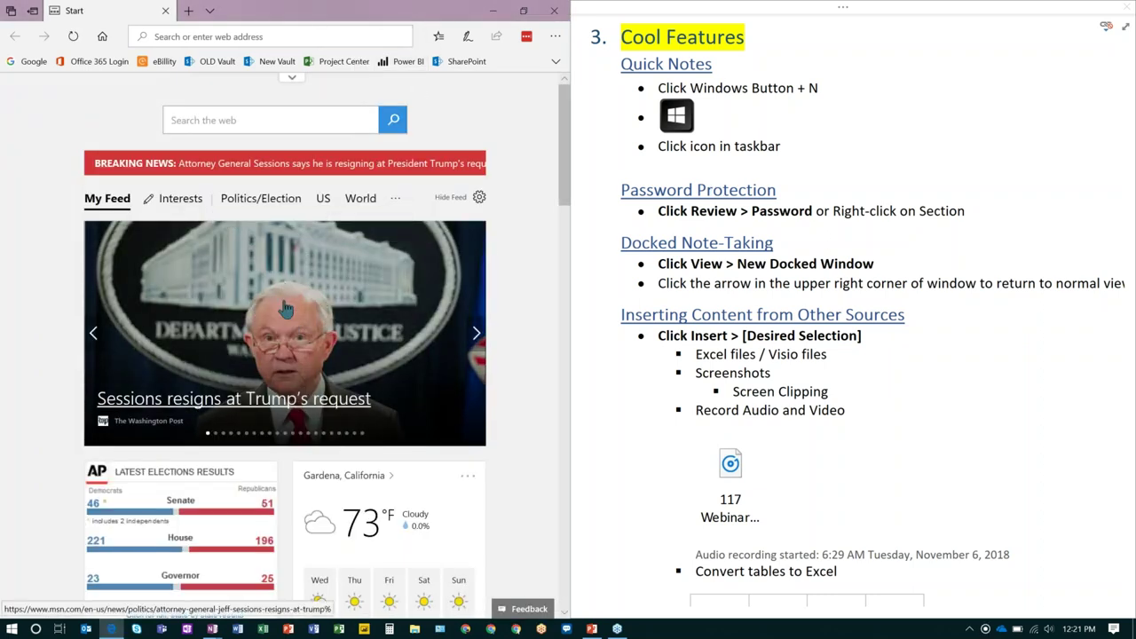
Click into the docked notes, then restore the docked page to Normal View.
click(865, 177)
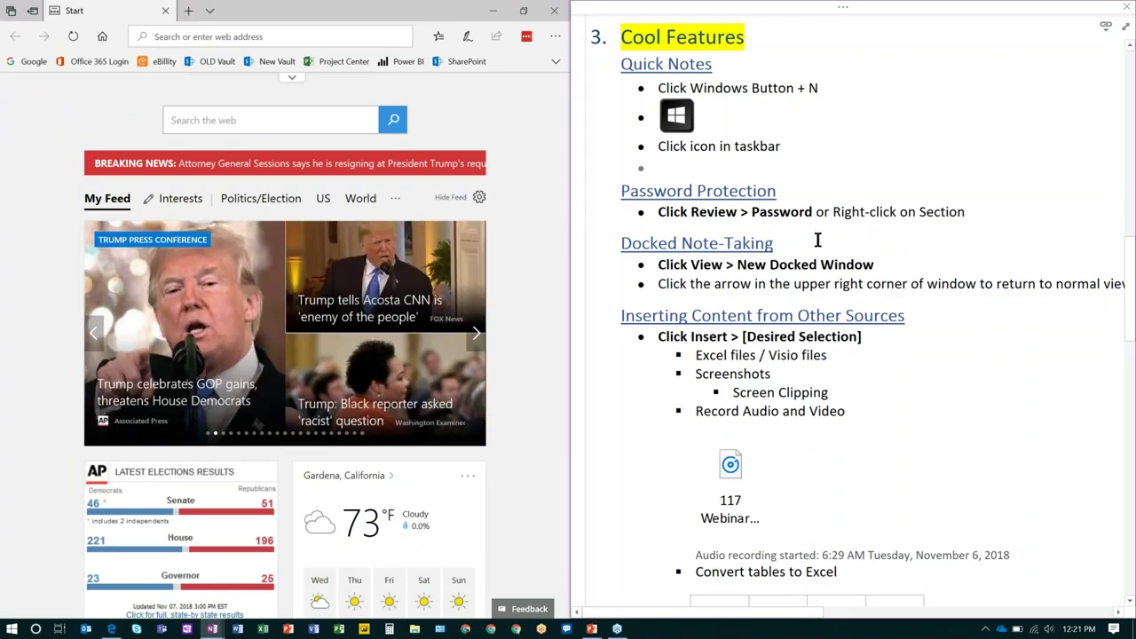
click(492, 11)
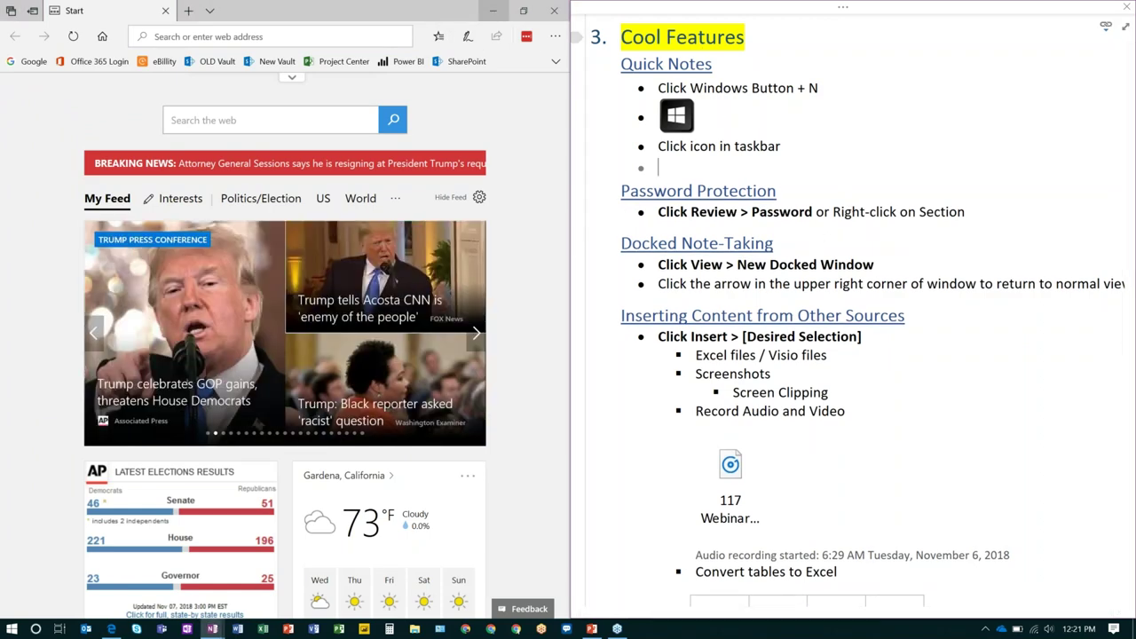
mouse_move(847, 14)
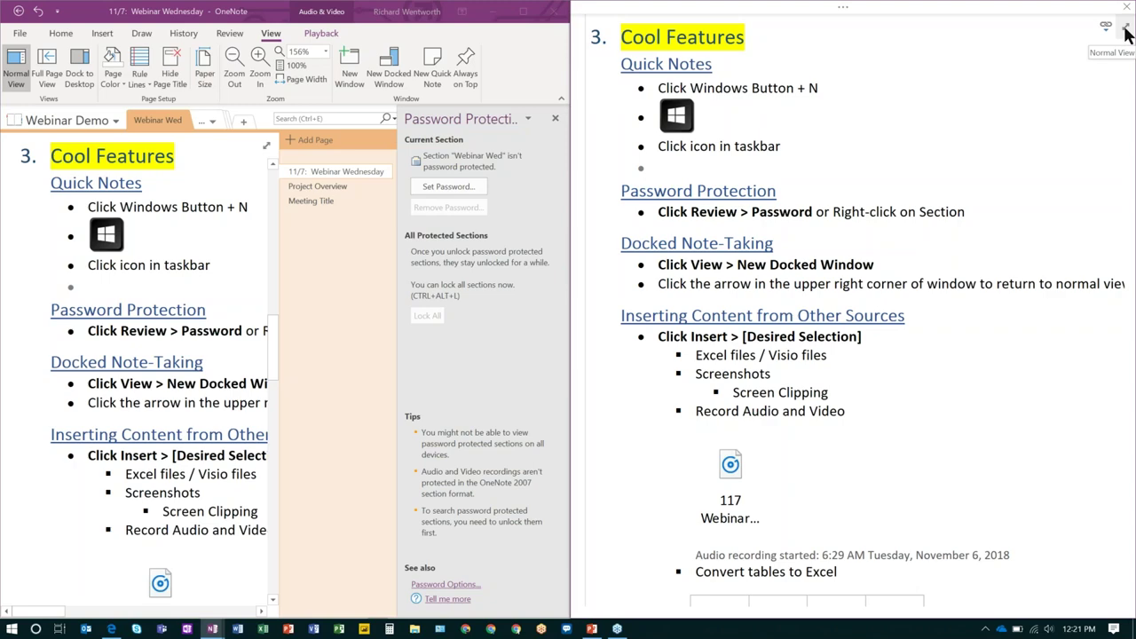
click(1126, 33)
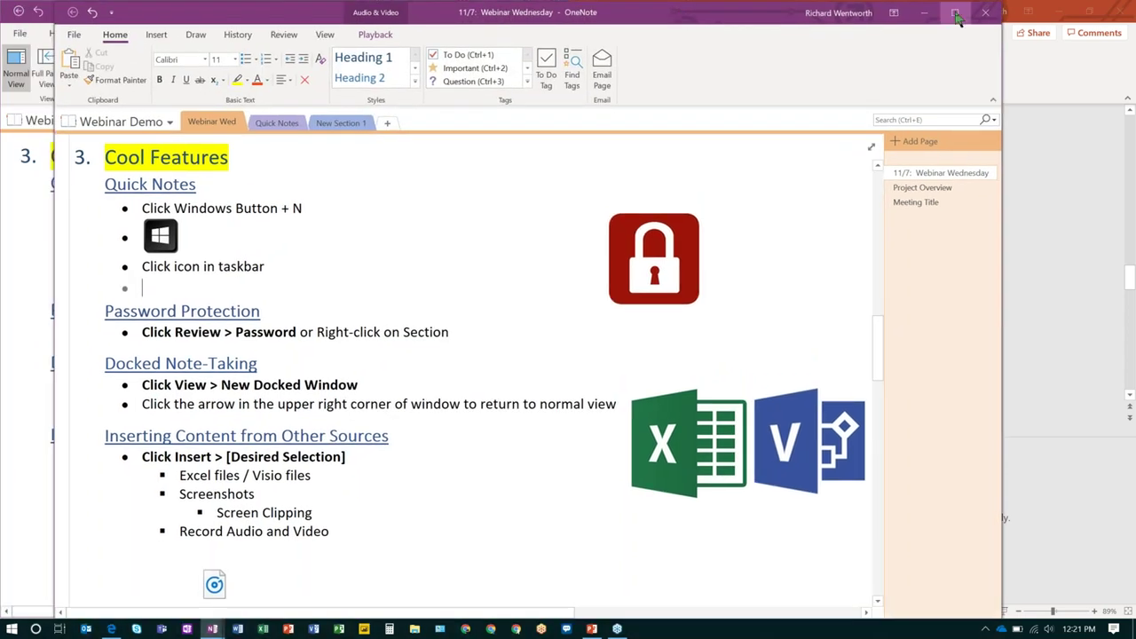
Maximize the OneNote window and show the Insert ribbon tab.
click(955, 12)
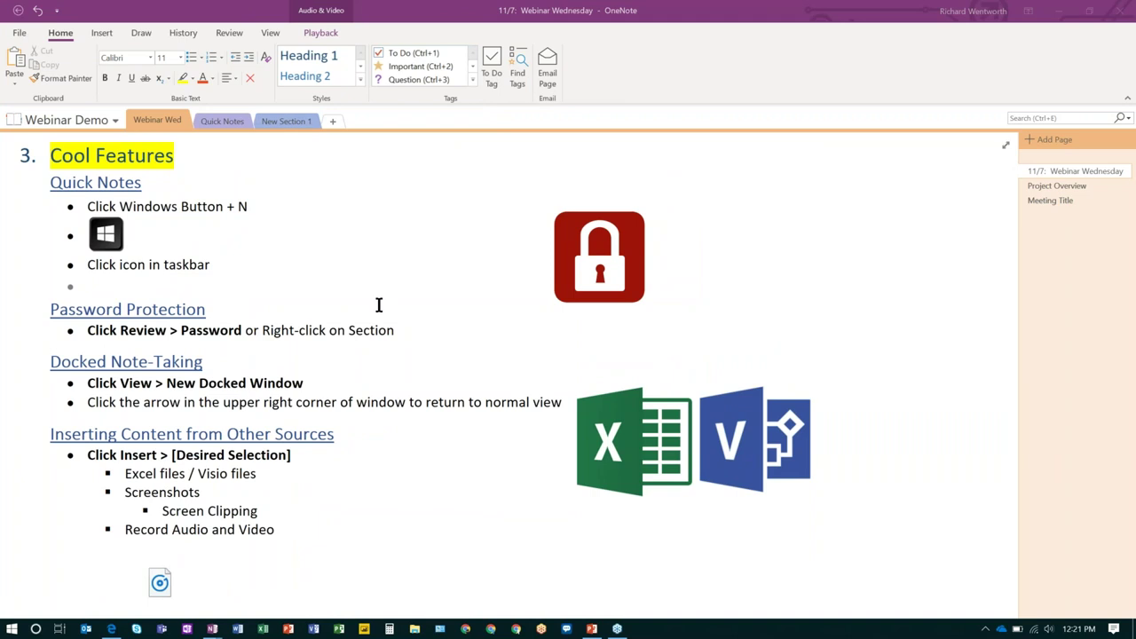
scroll(378, 304, down, 3)
scroll(378, 304, up, 2)
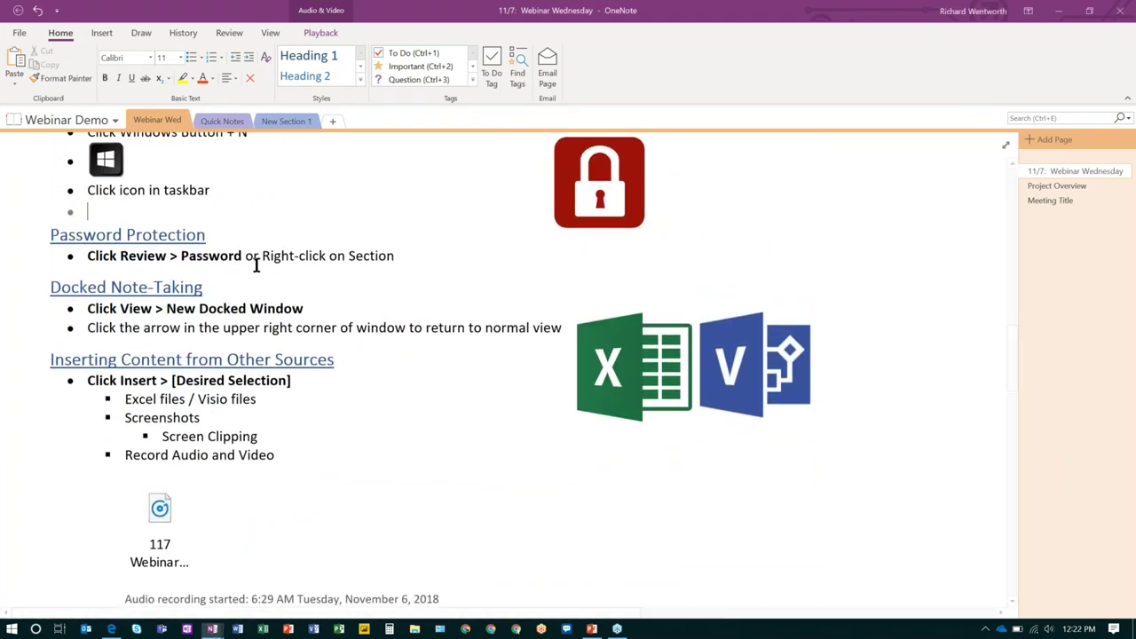
click(101, 32)
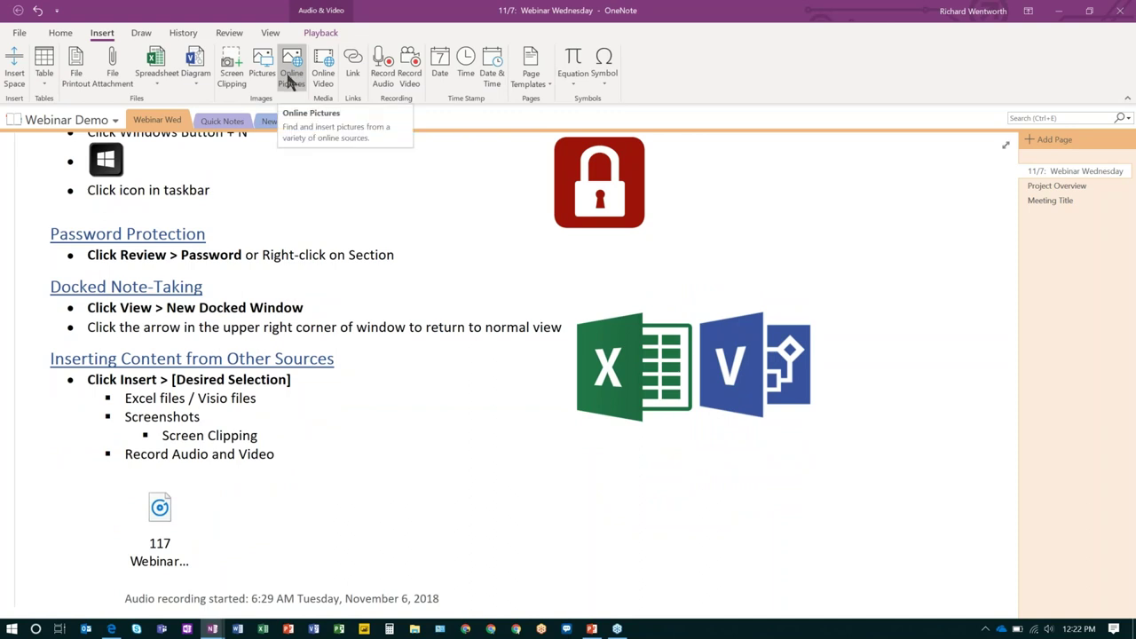
key(Up)
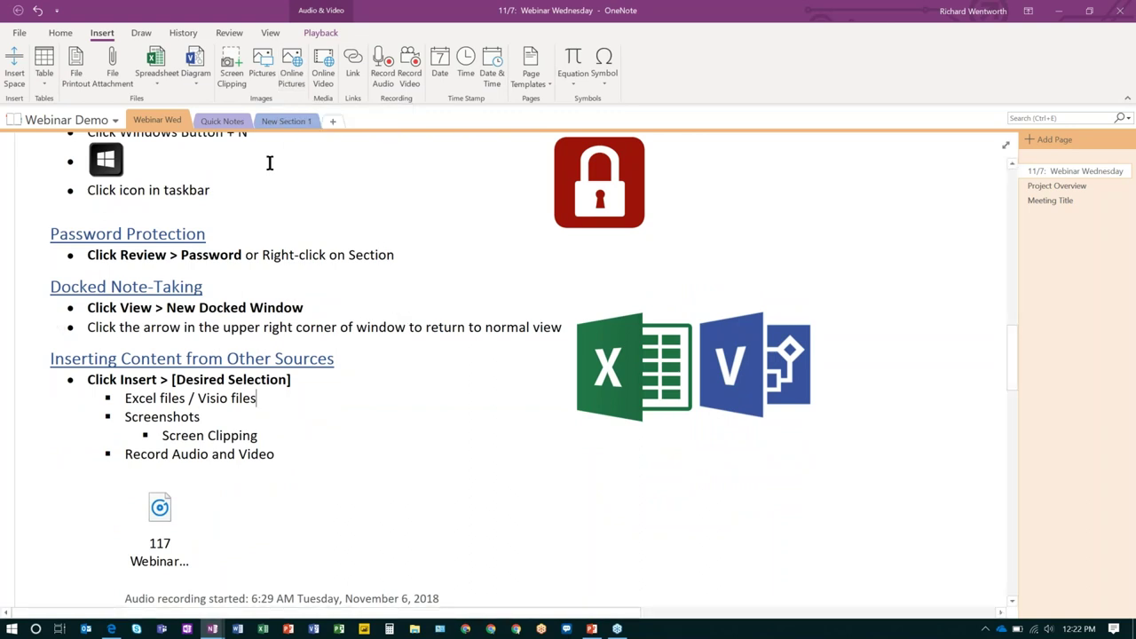
click(603, 340)
click(298, 224)
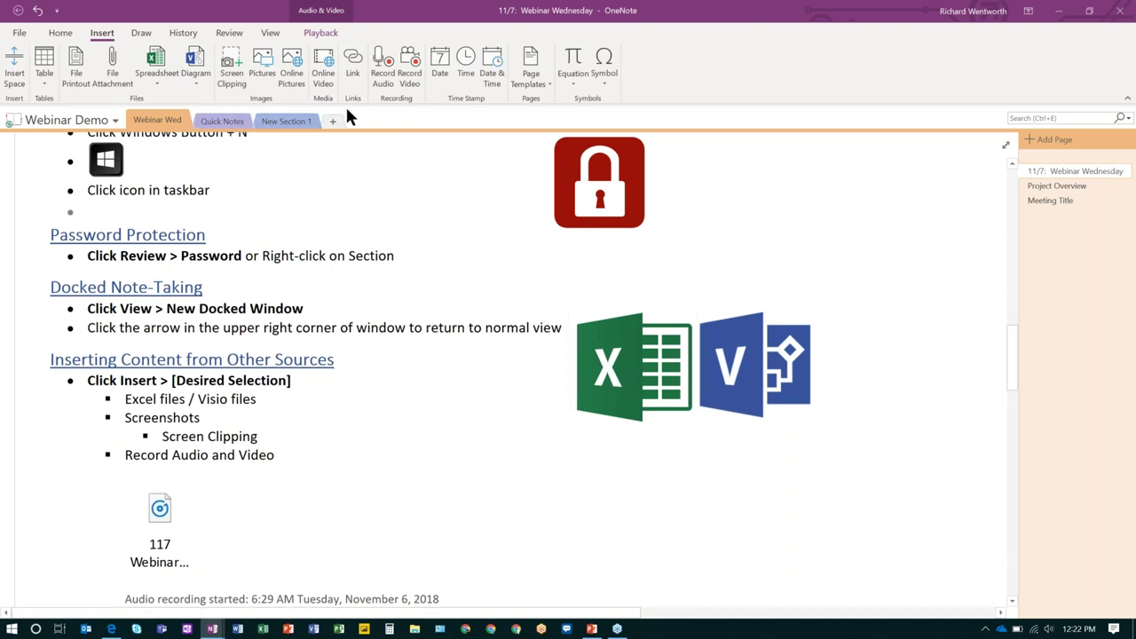
click(291, 82)
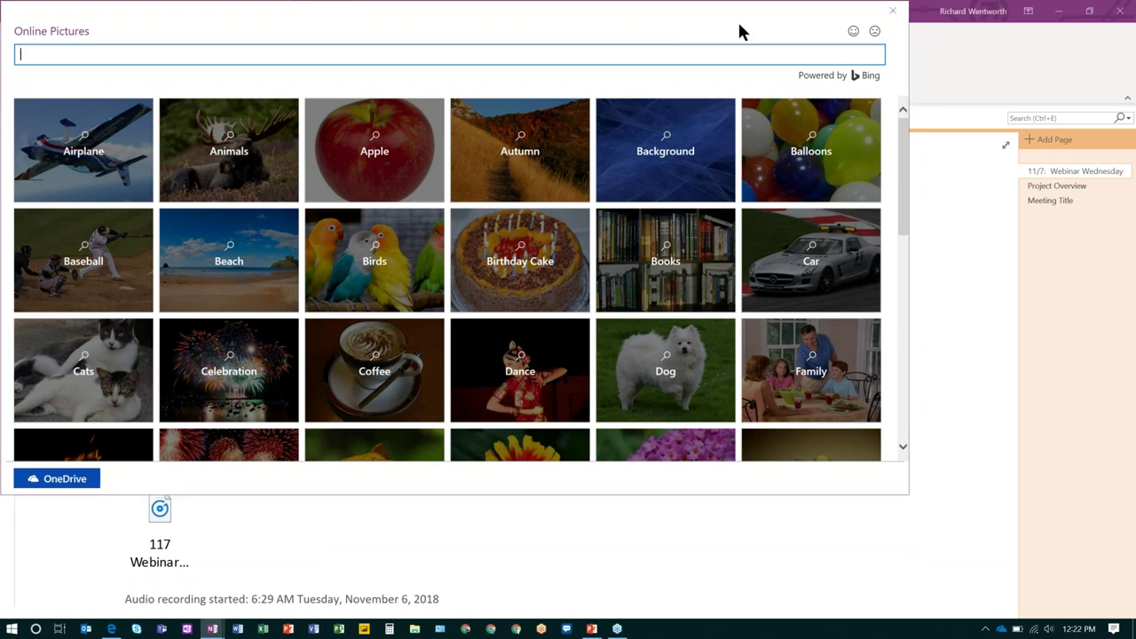
key(Escape)
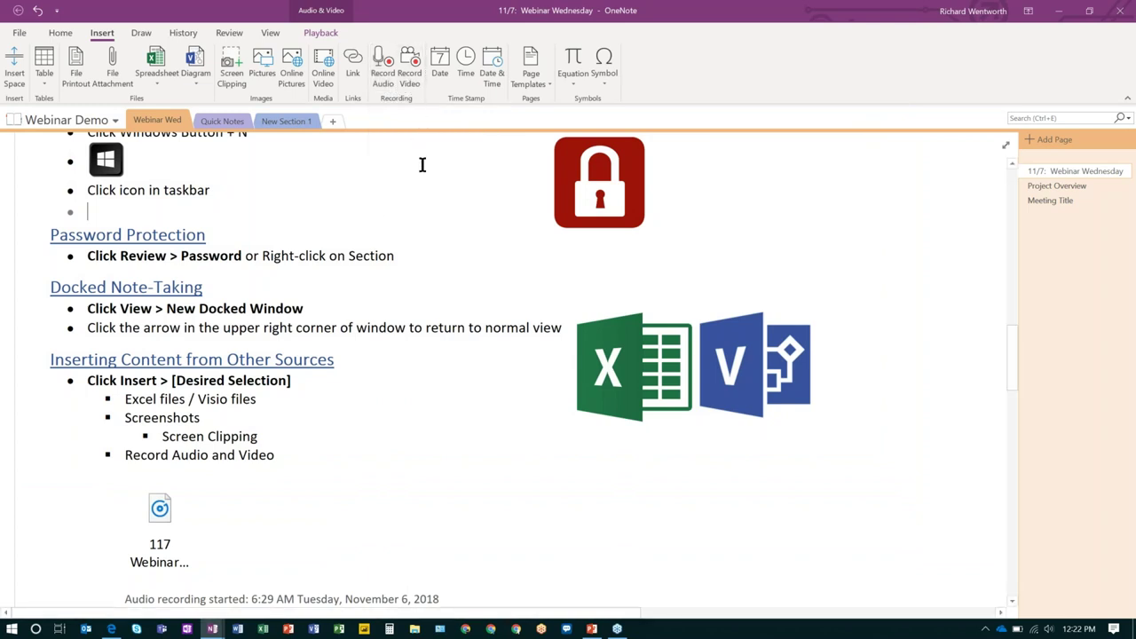
Play the embedded '117 Webinar Wednesday.wma' audio recording on the page.
mouse_move(137, 525)
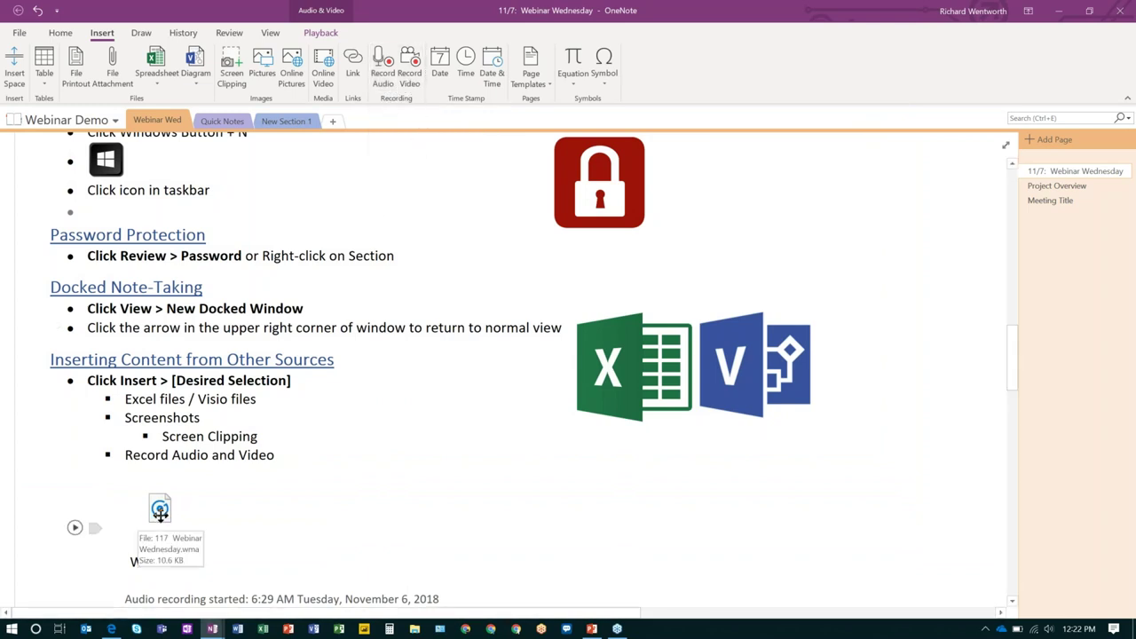
click(77, 526)
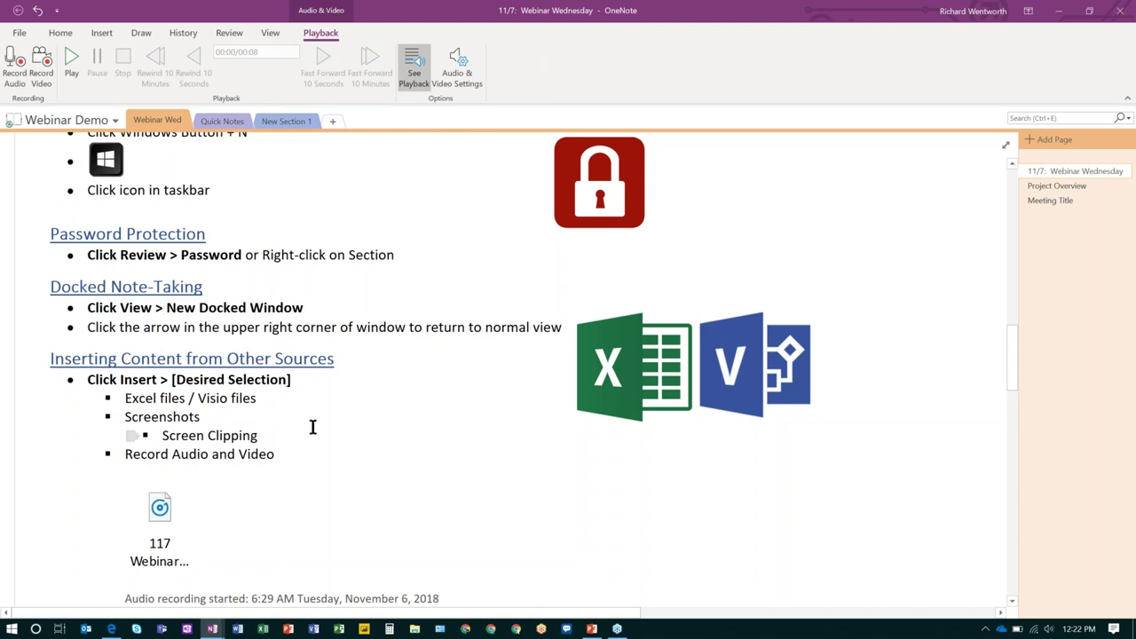
mouse_move(174, 497)
click(101, 32)
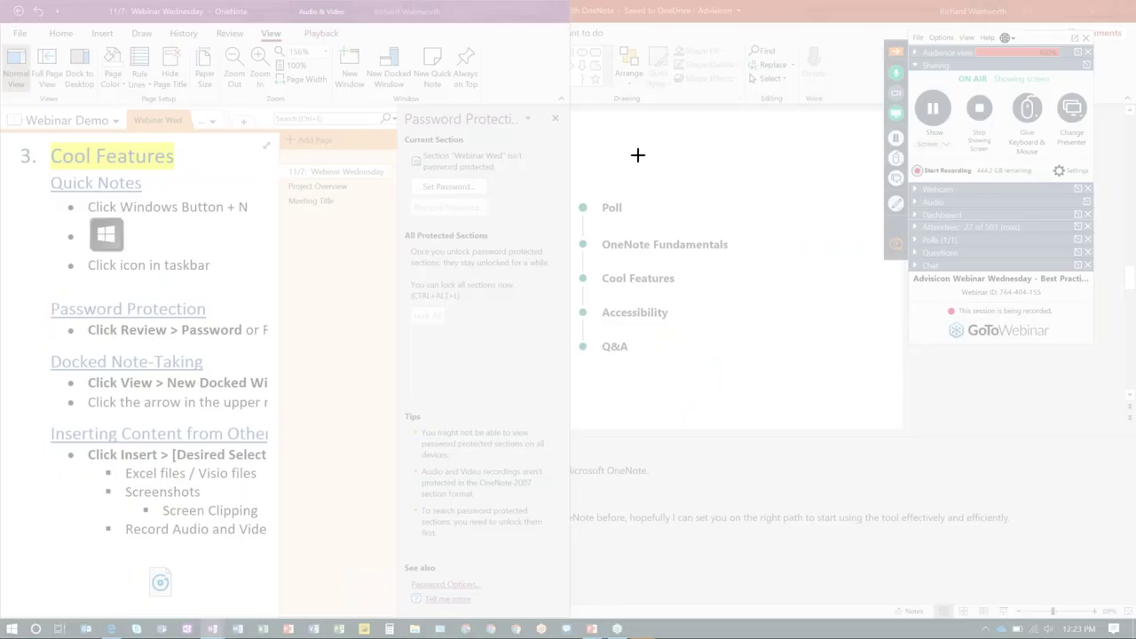
drag(533, 175, 770, 377)
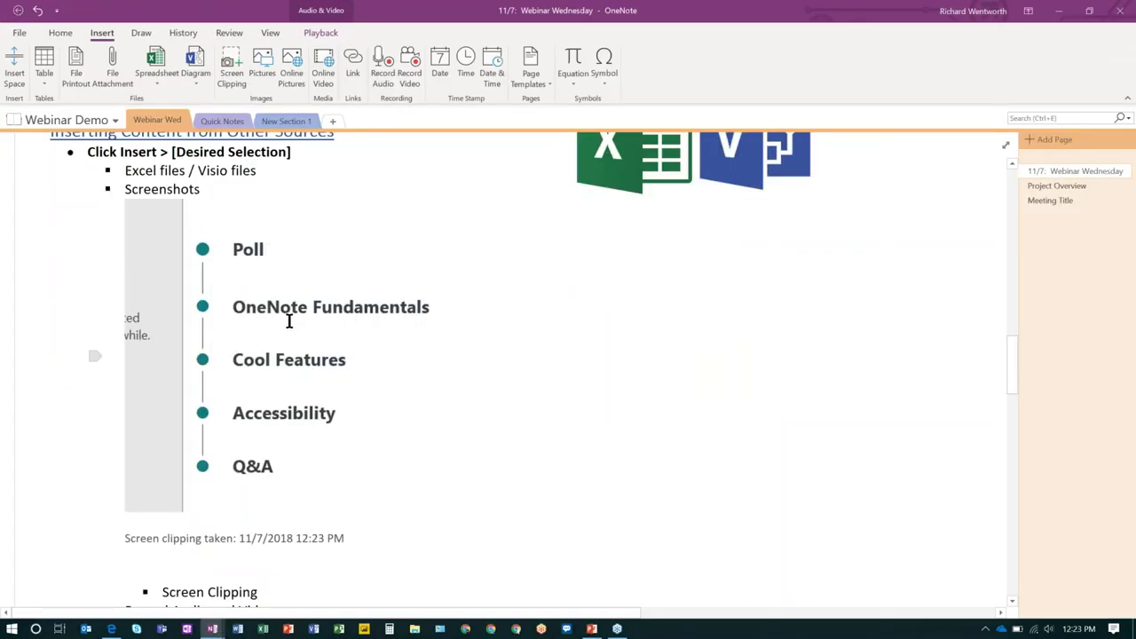
click(289, 321)
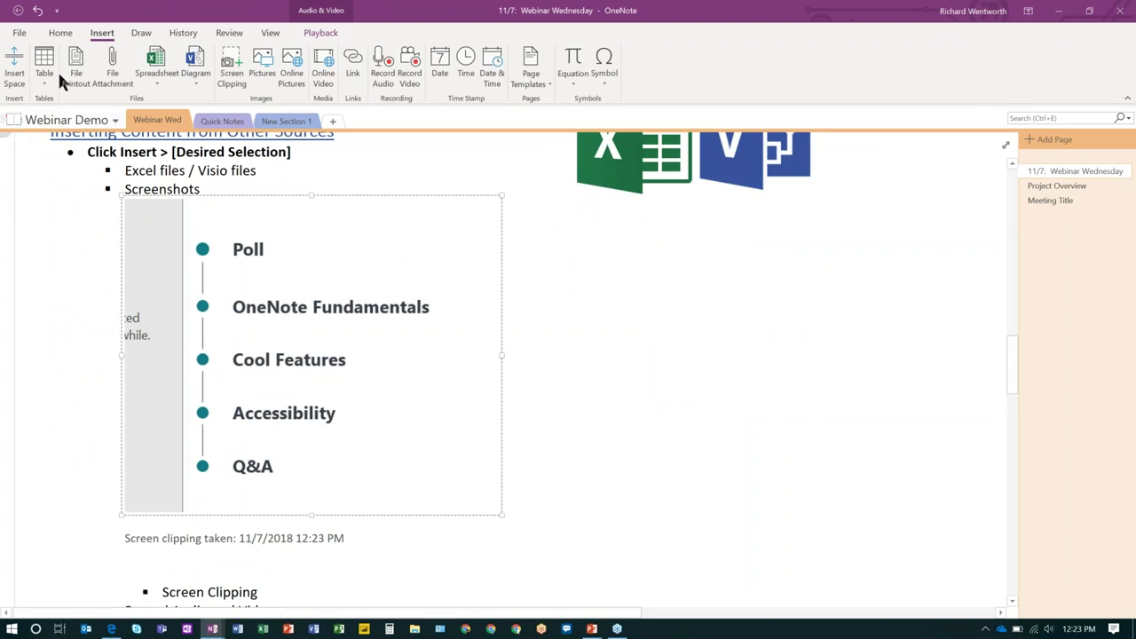
click(36, 10)
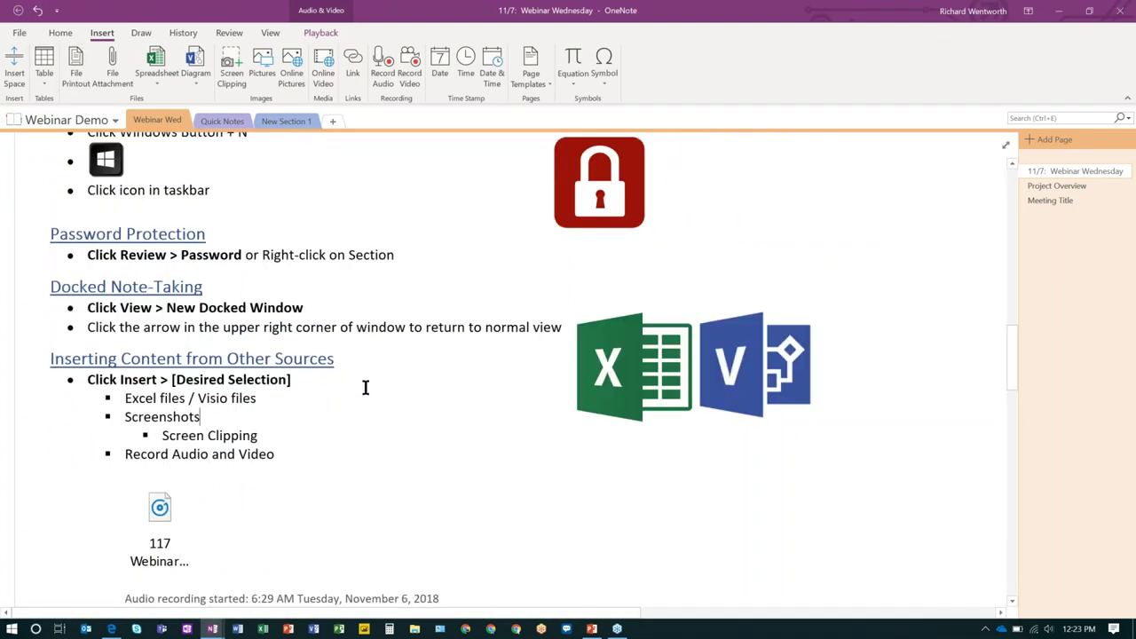
Convert the empty table under 'Convert tables to Excel' into an Excel spreadsheet, then re-maximize OneNote.
scroll(365, 386, down, 5)
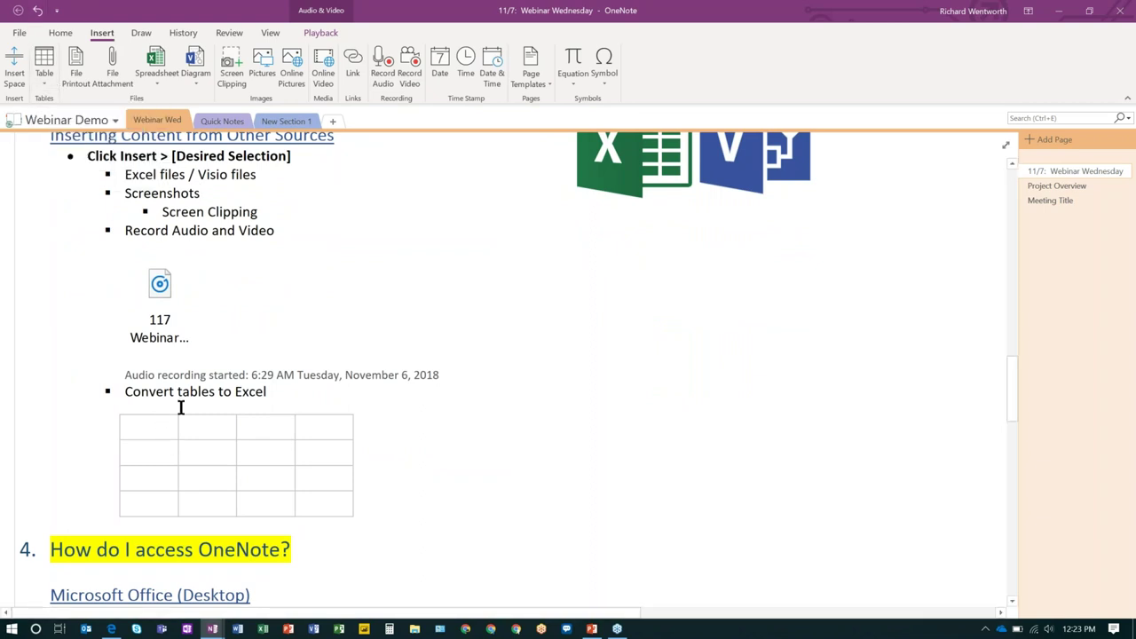
drag(186, 426, 317, 505)
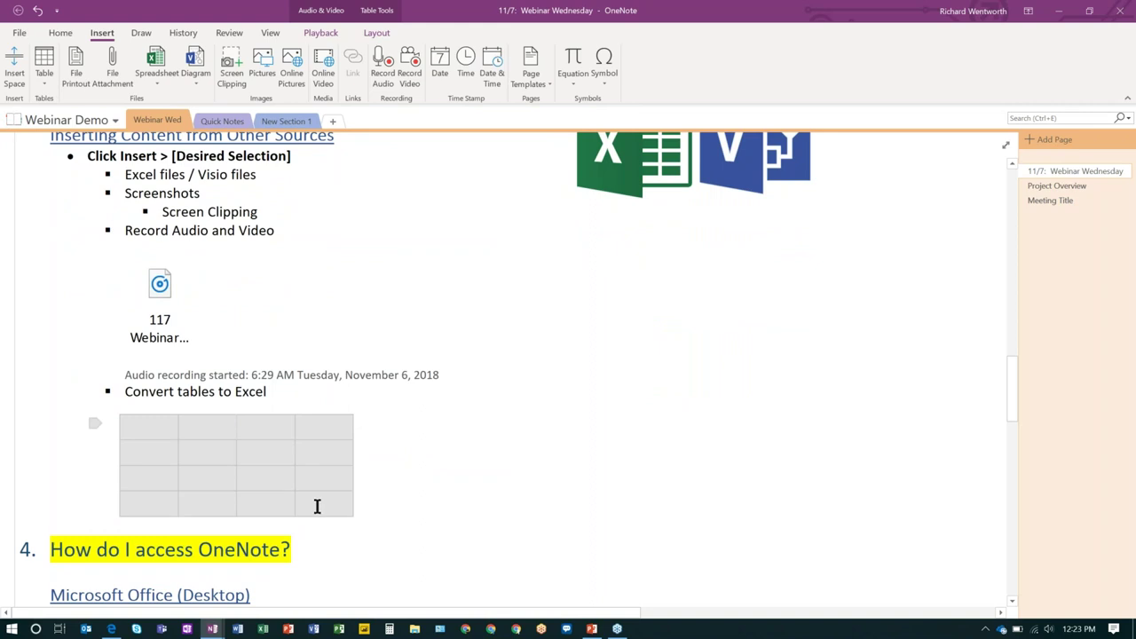
right_click(313, 433)
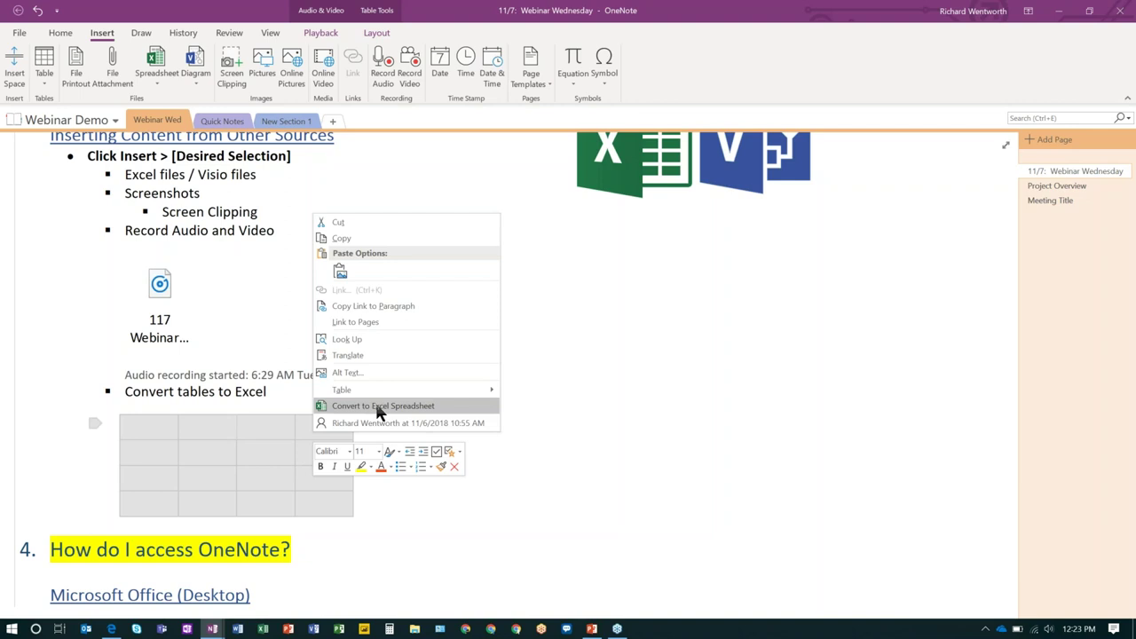
click(376, 407)
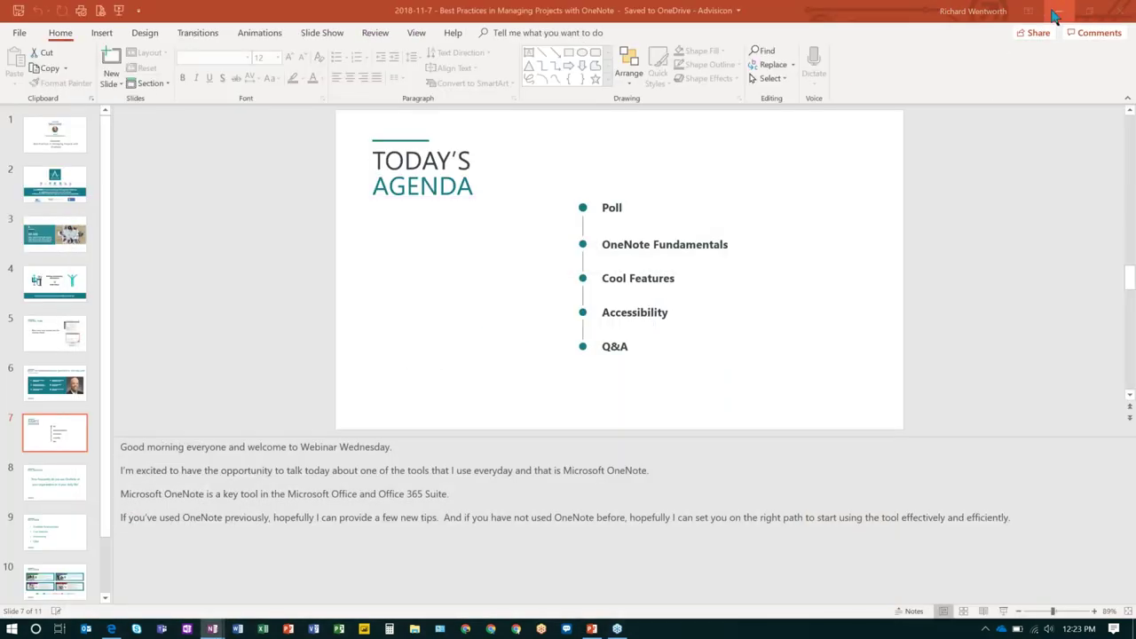
click(1059, 10)
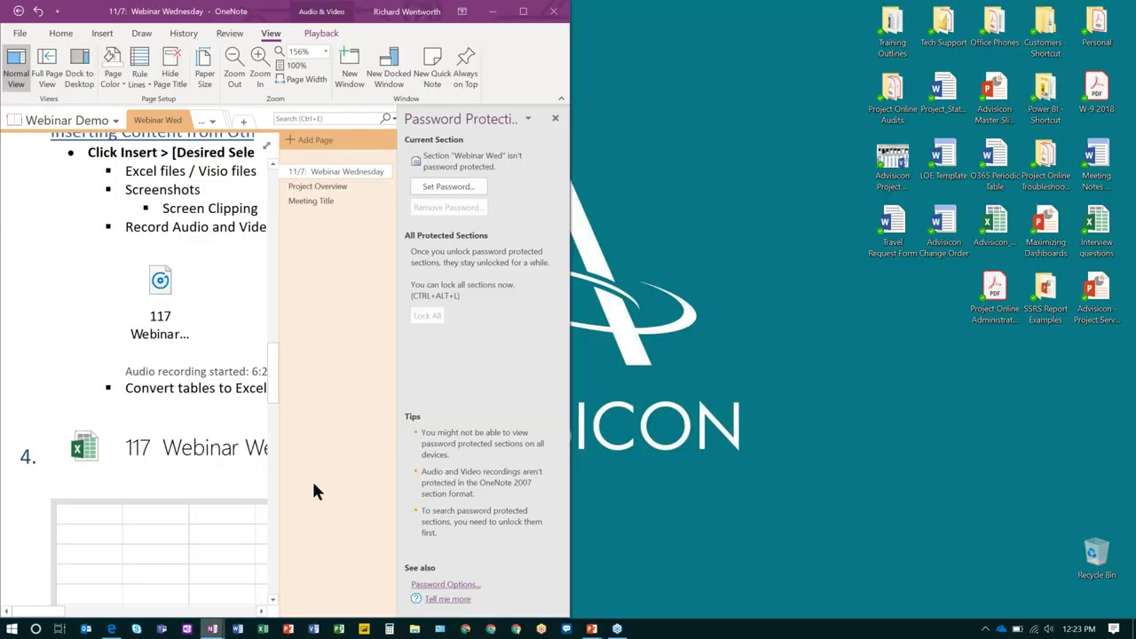
click(526, 12)
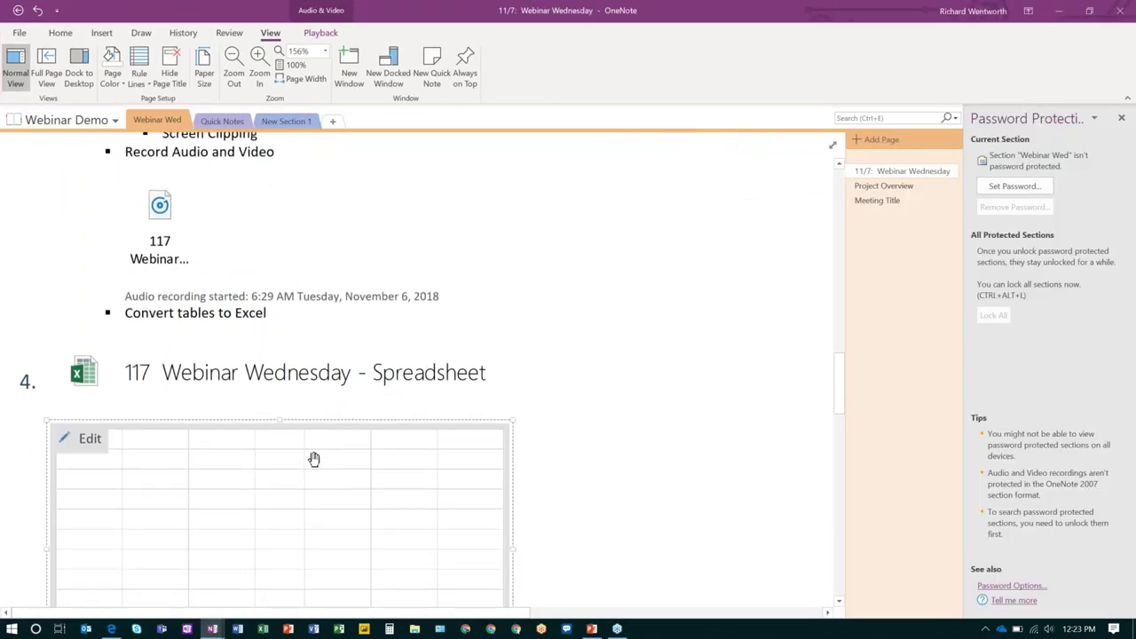
scroll(313, 459, down, 1)
scroll(312, 459, down, 1)
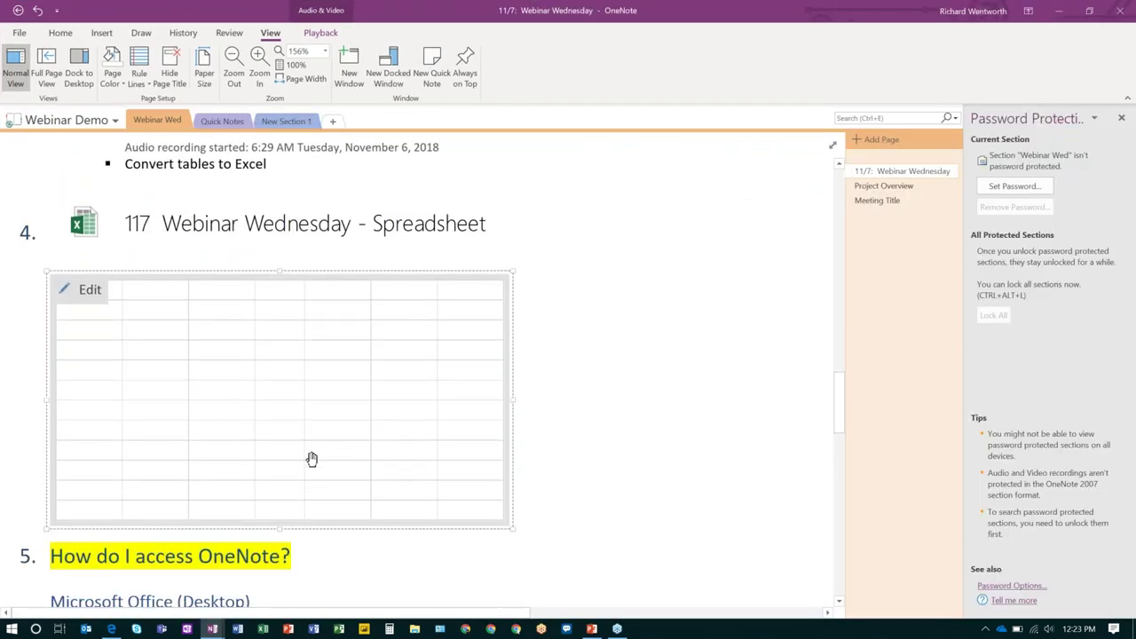
scroll(312, 459, up, 3)
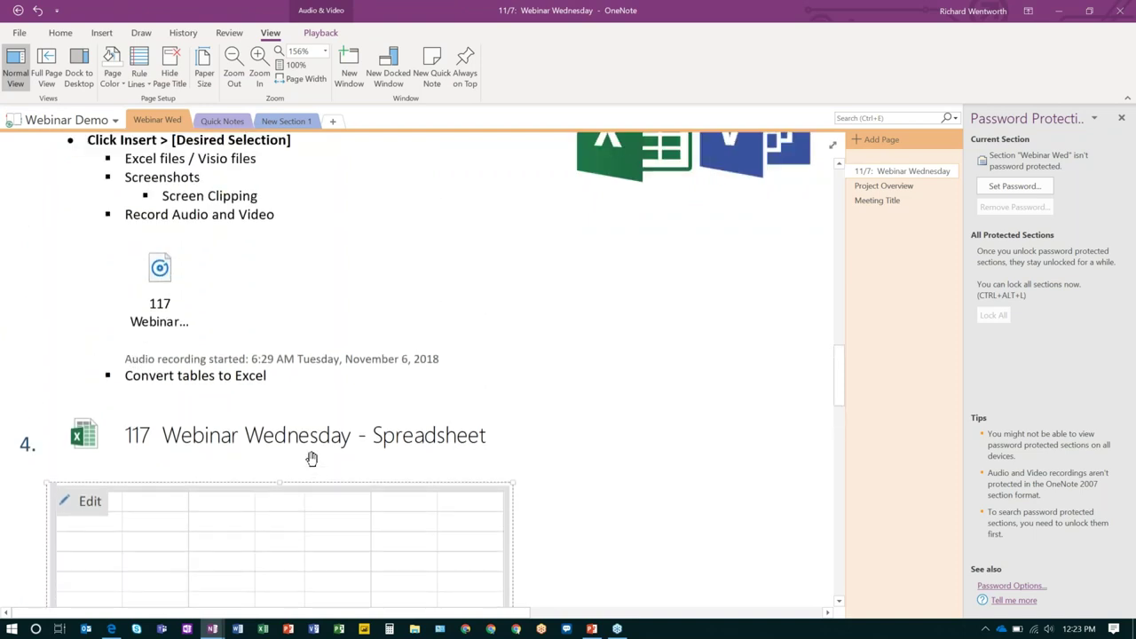
scroll(311, 462, down, 1)
scroll(311, 463, up, 4)
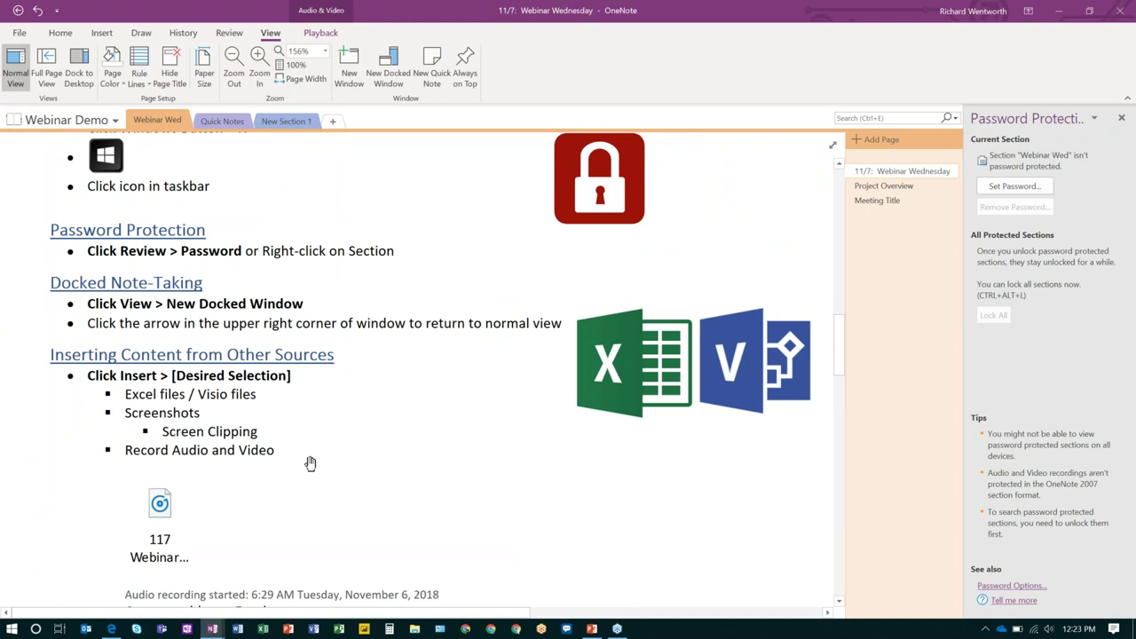
scroll(312, 463, down, 4)
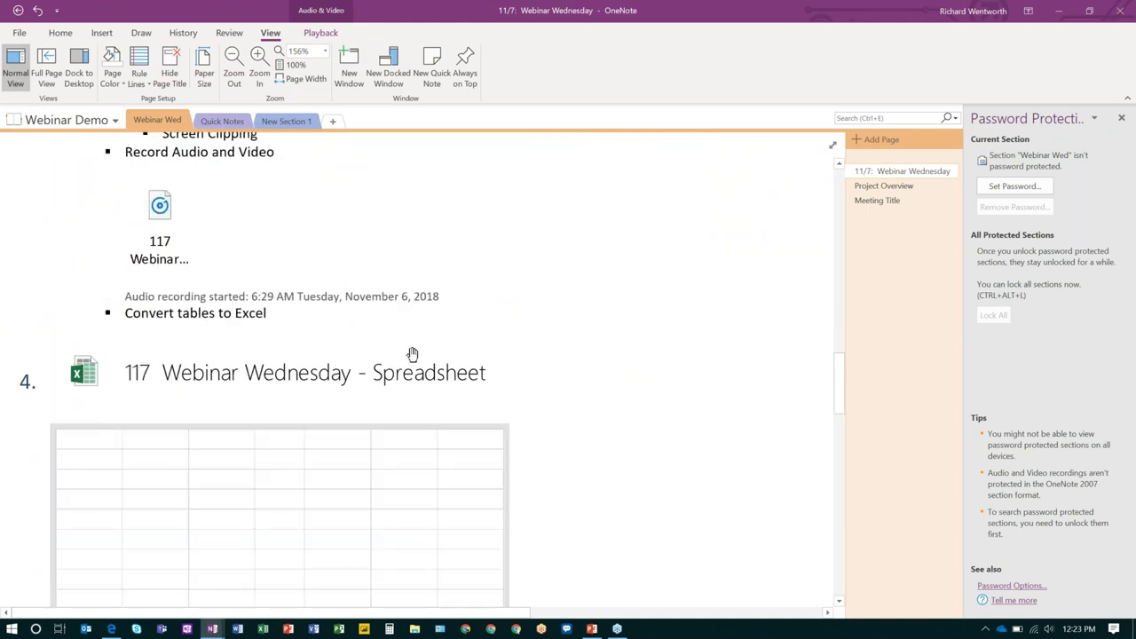
scroll(408, 364, down, 7)
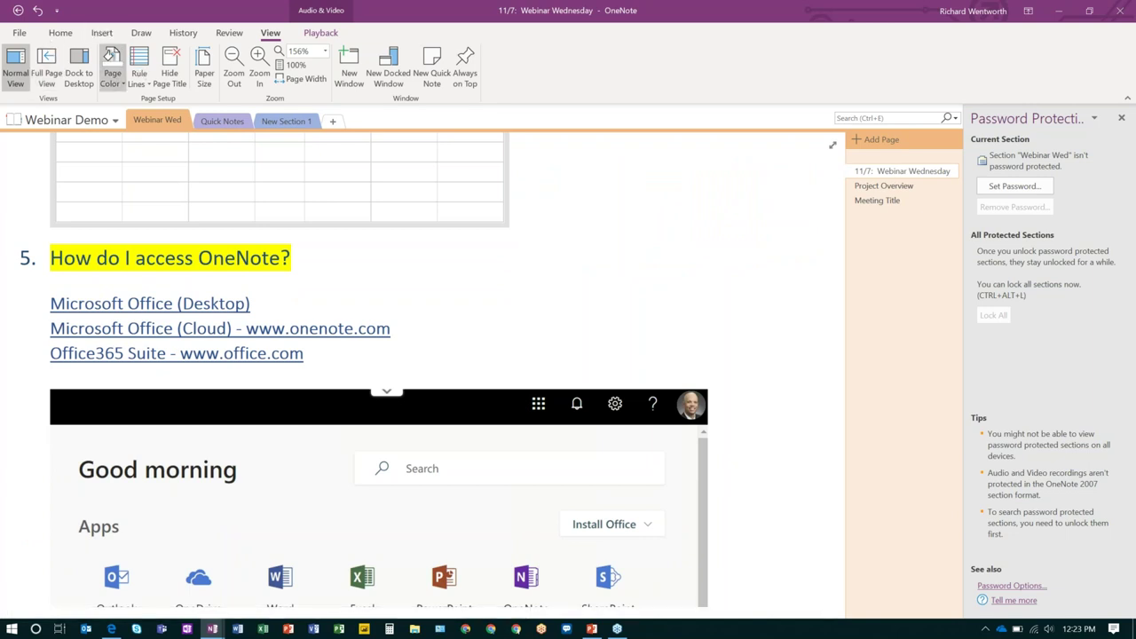
scroll(603, 286, up, 5)
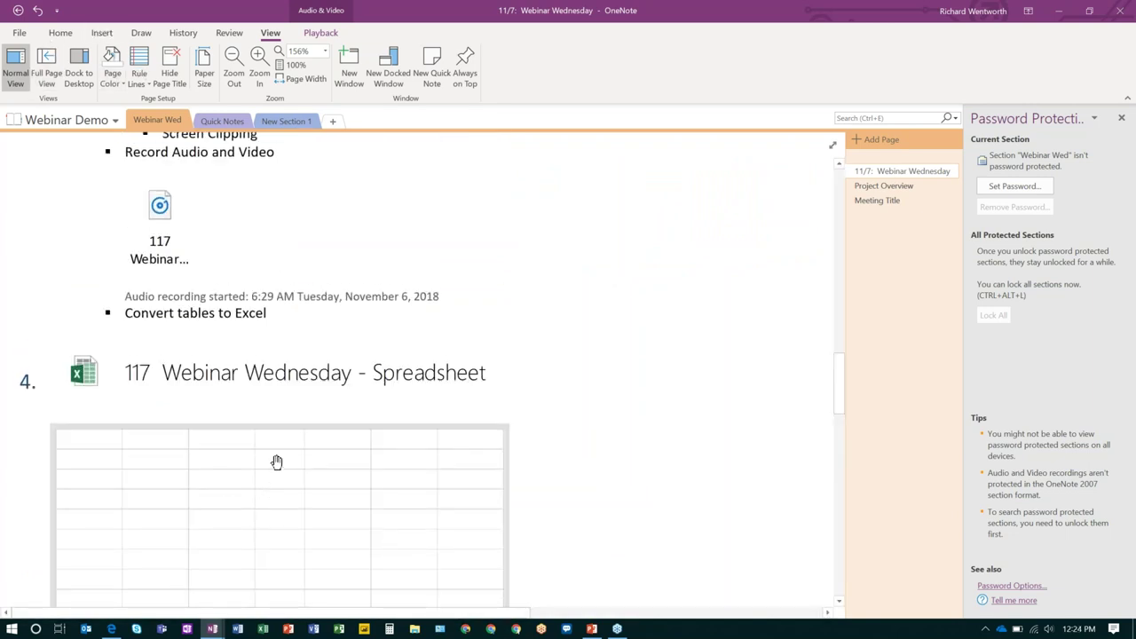
mouse_move(262, 471)
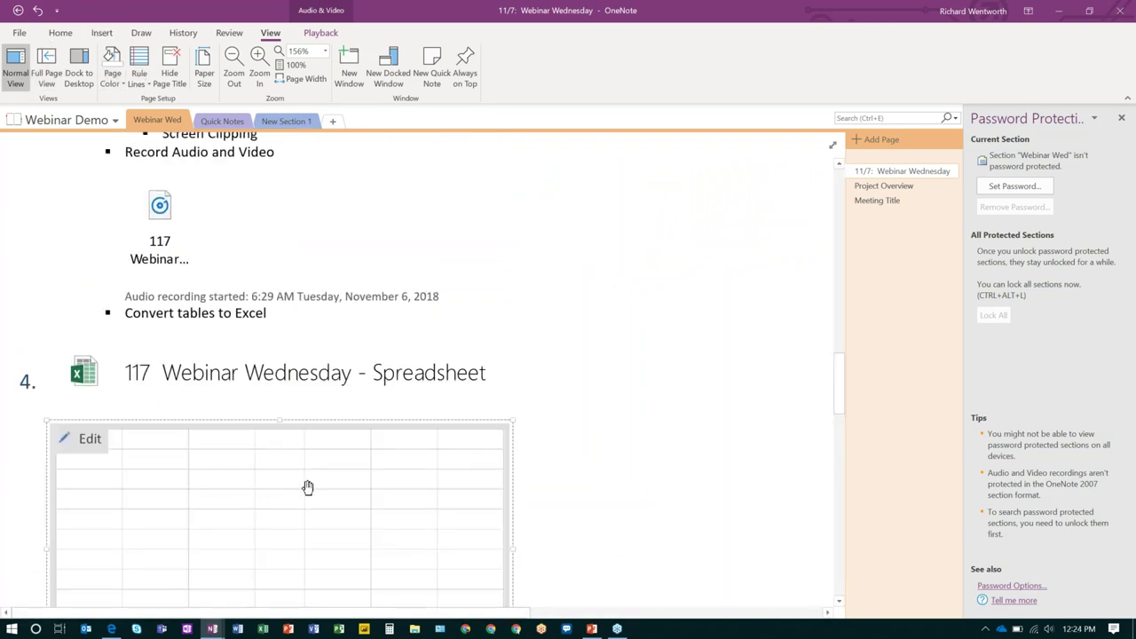
scroll(297, 484, down, 3)
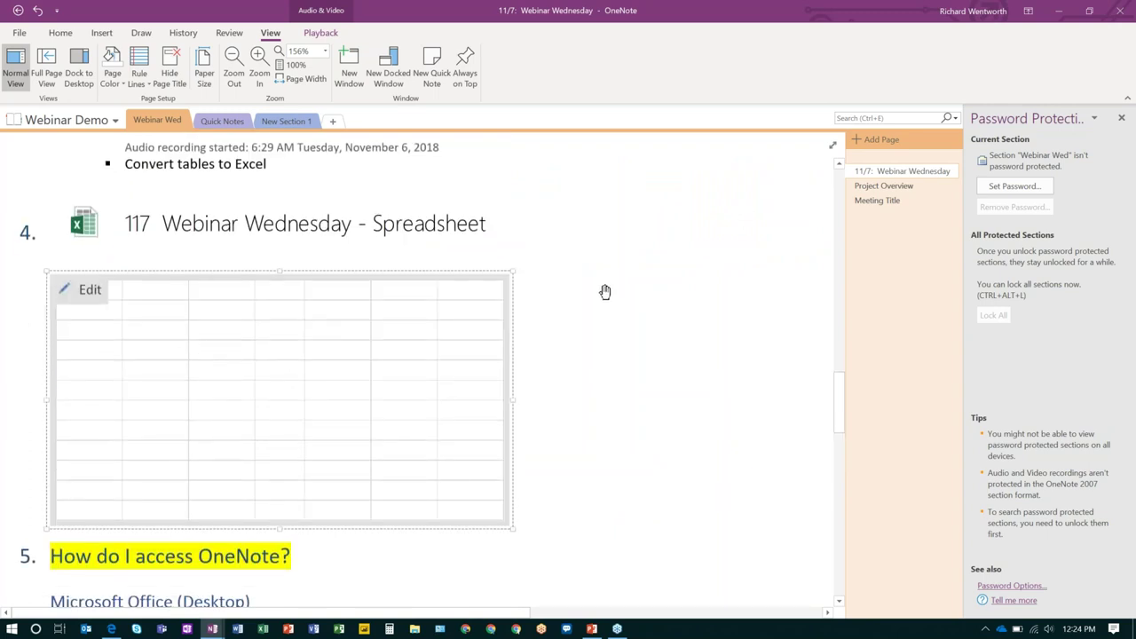
scroll(591, 296, up, 3)
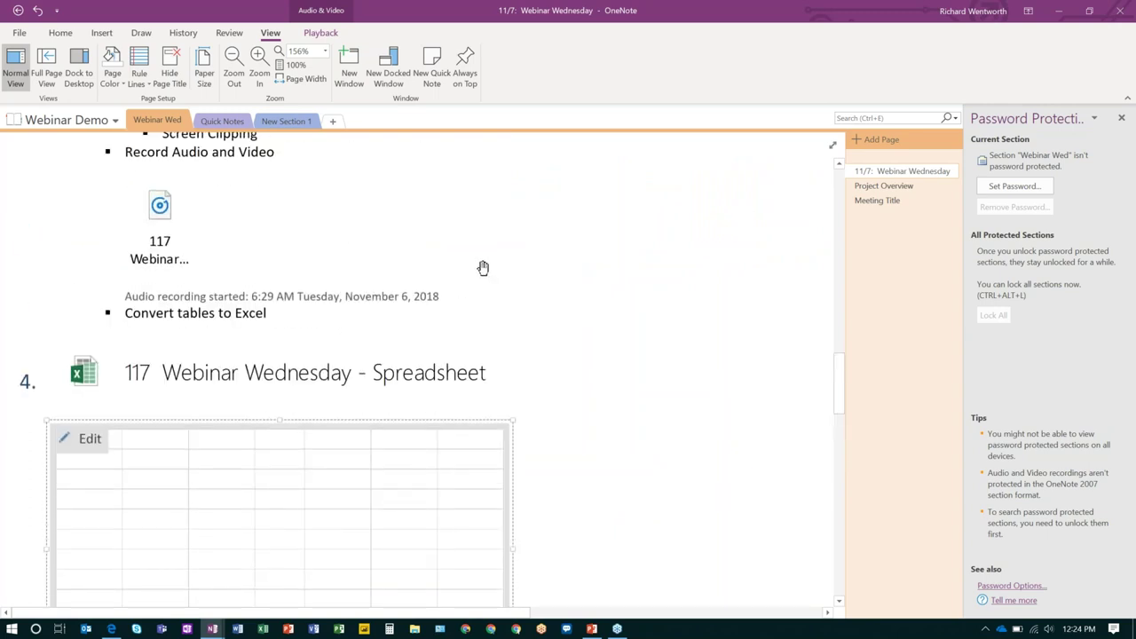
scroll(486, 269, down, 5)
scroll(510, 274, up, 3)
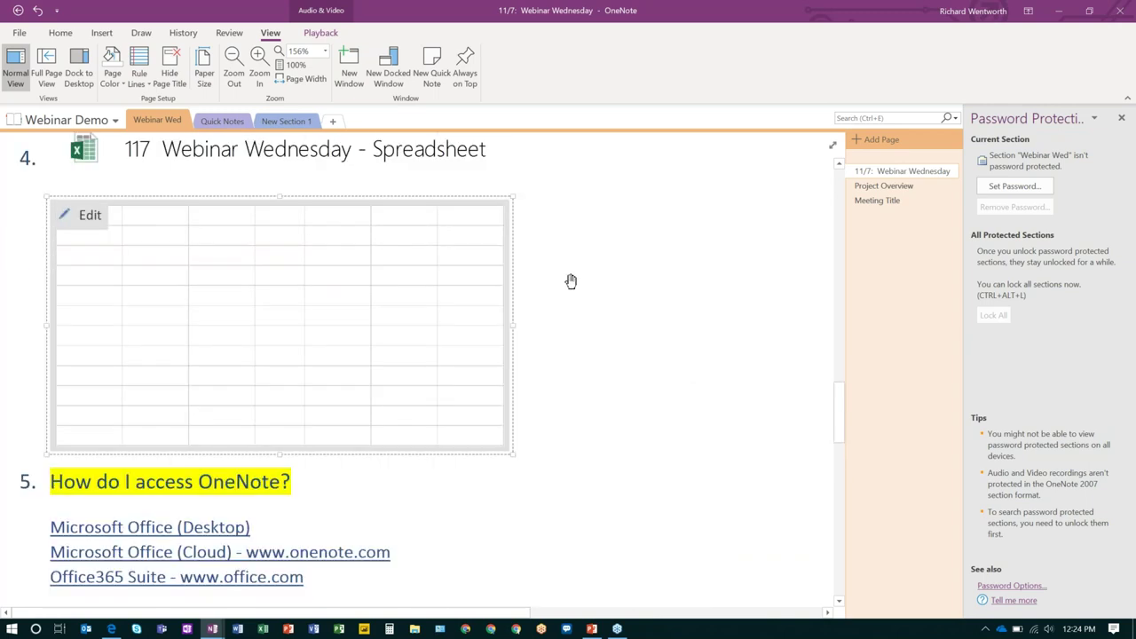
scroll(578, 374, down, 3)
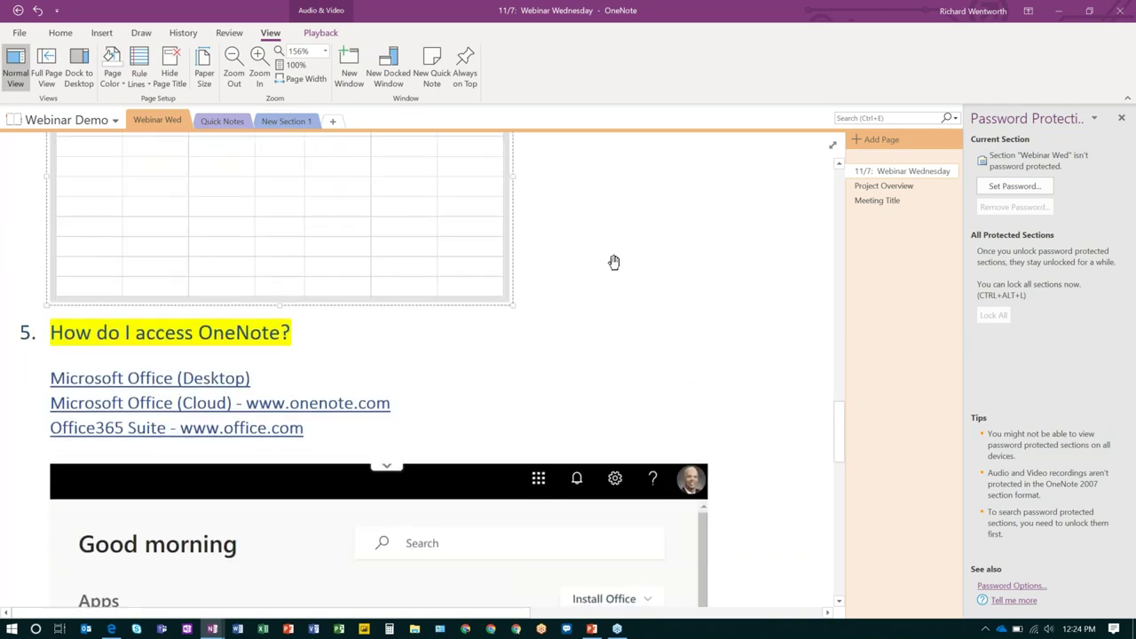
scroll(587, 273, down, 3)
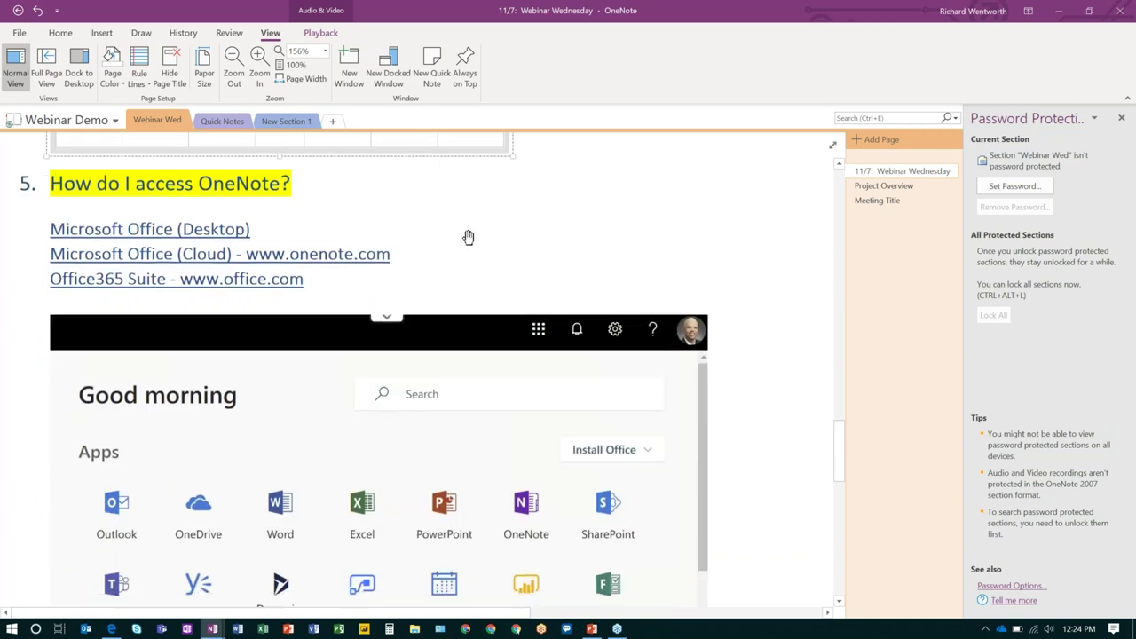
scroll(507, 304, down, 3)
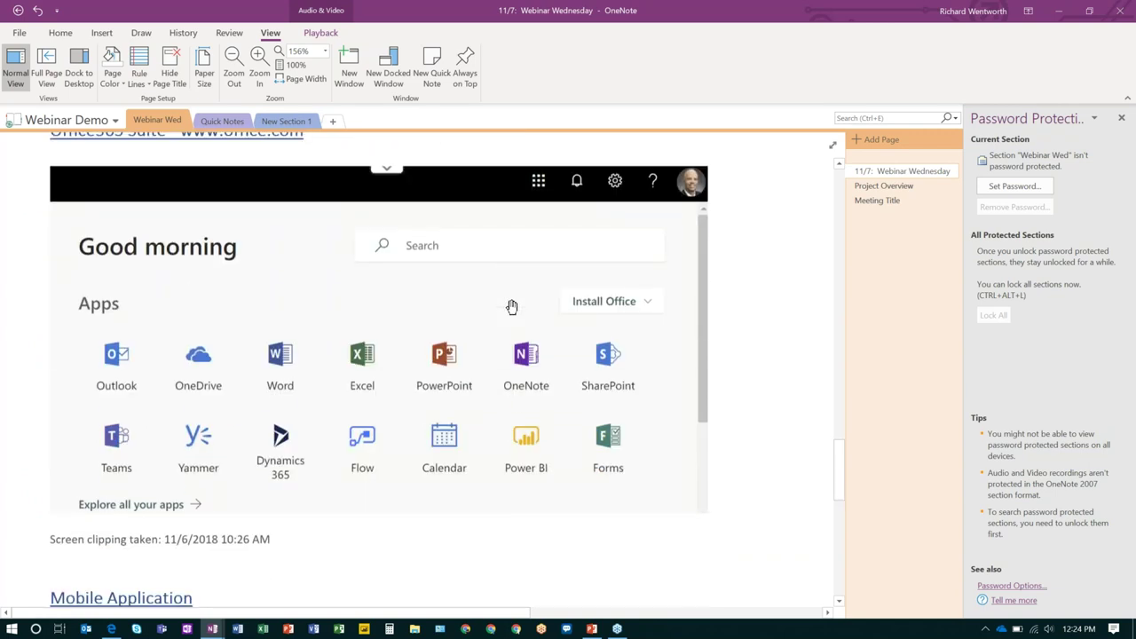
scroll(508, 304, up, 3)
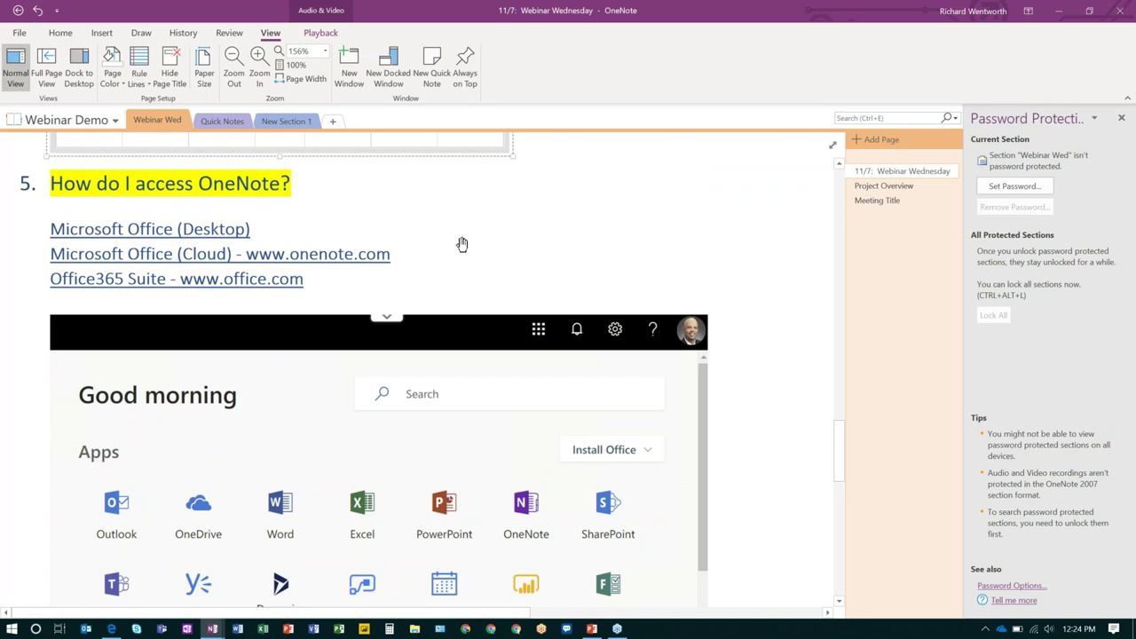
scroll(461, 244, down, 1)
scroll(536, 215, up, 1)
scroll(289, 455, down, 1)
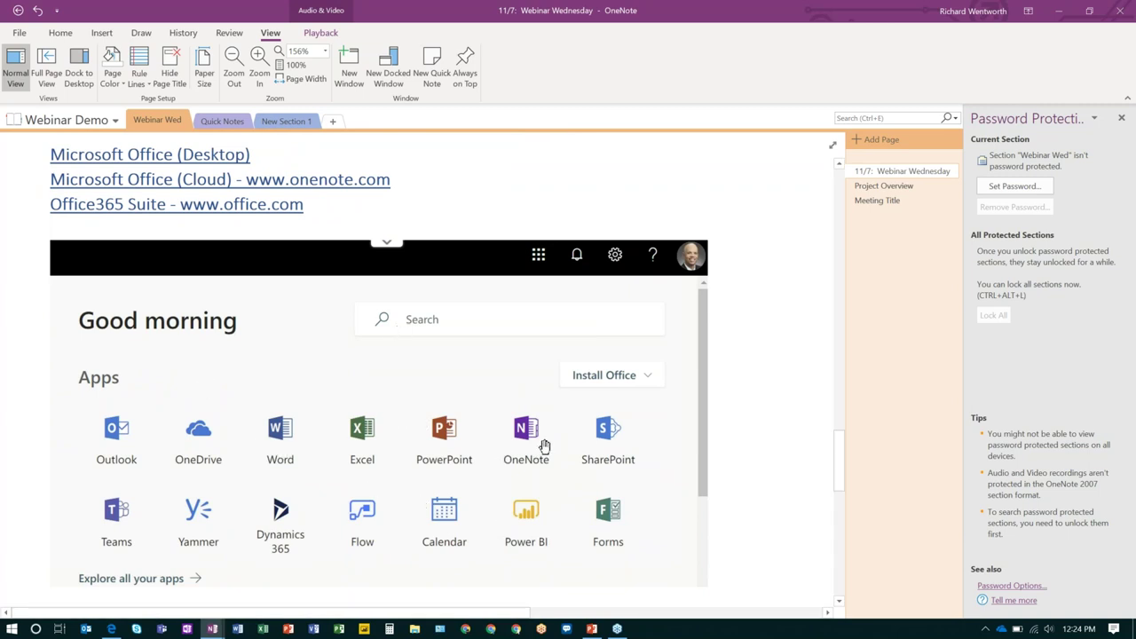
scroll(444, 415, down, 3)
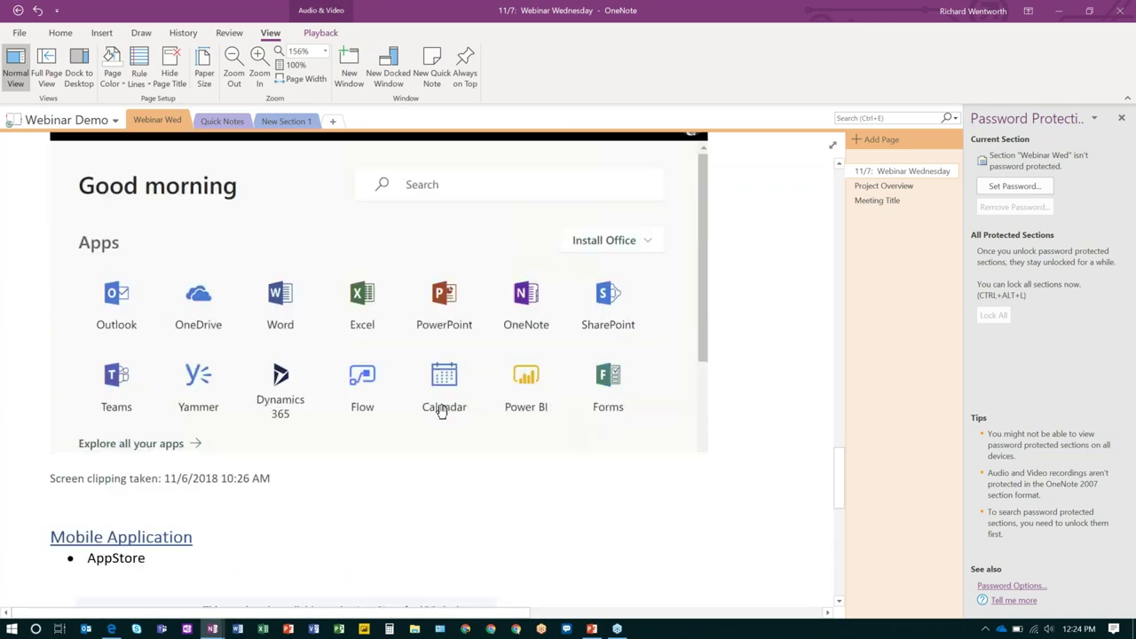
scroll(442, 411, down, 2)
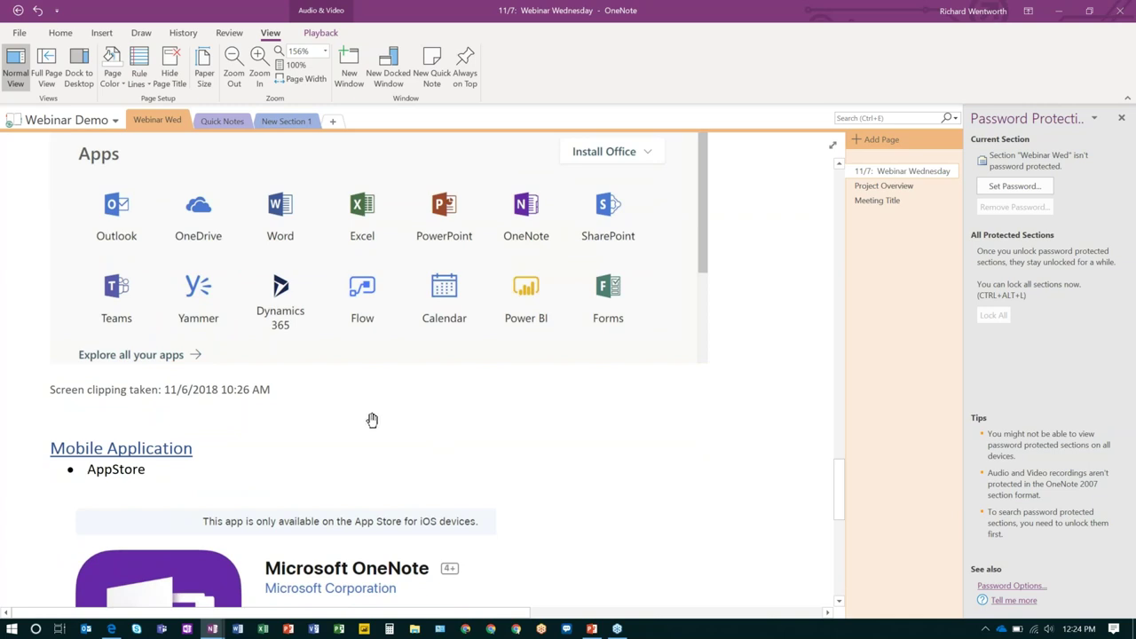
scroll(379, 410, down, 2)
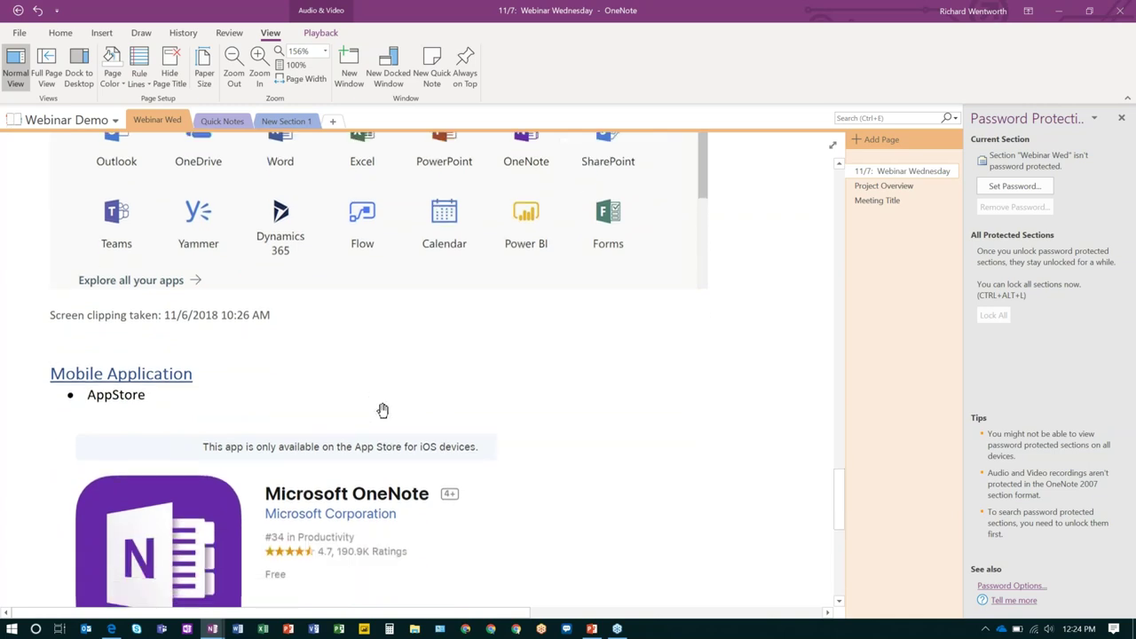
scroll(383, 410, up, 7)
scroll(380, 411, down, 5)
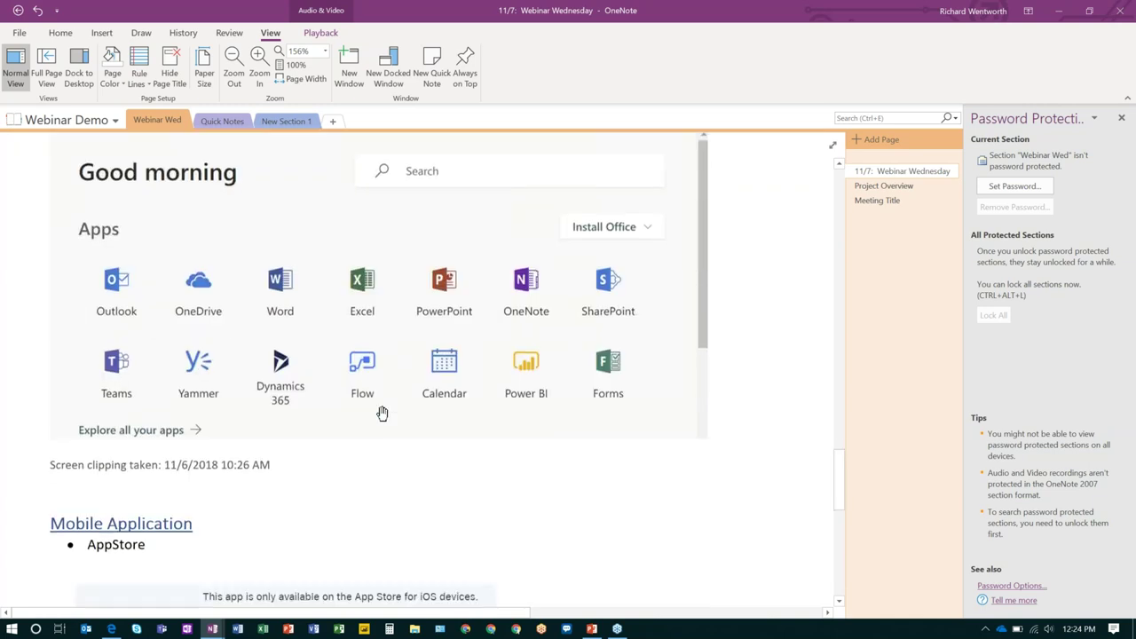
scroll(382, 413, down, 3)
scroll(383, 412, down, 2)
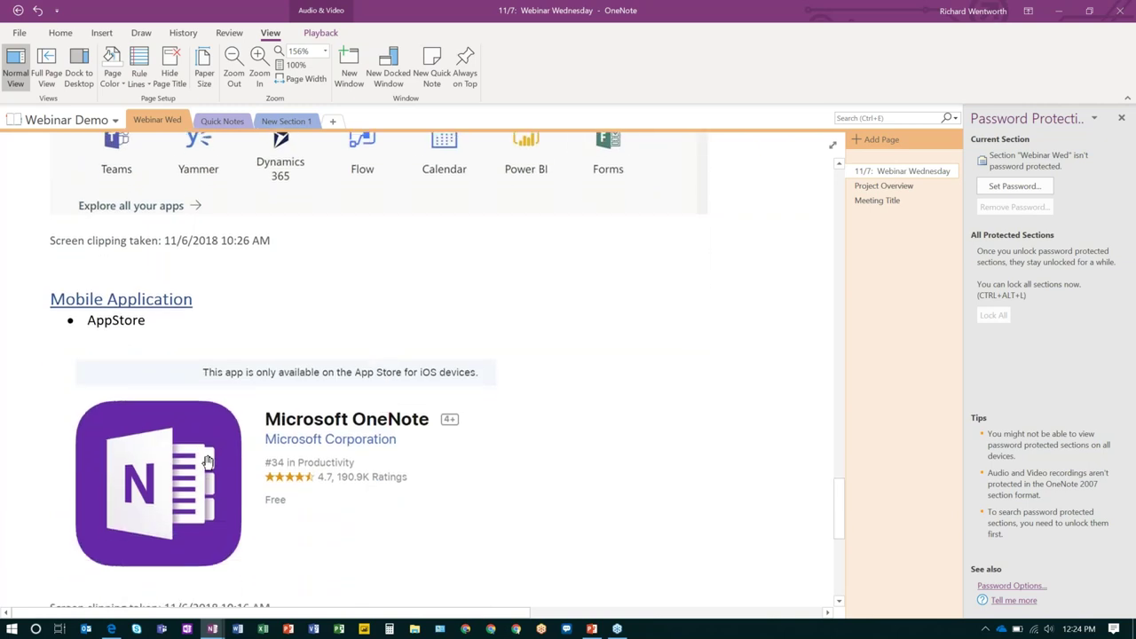
scroll(359, 373, down, 7)
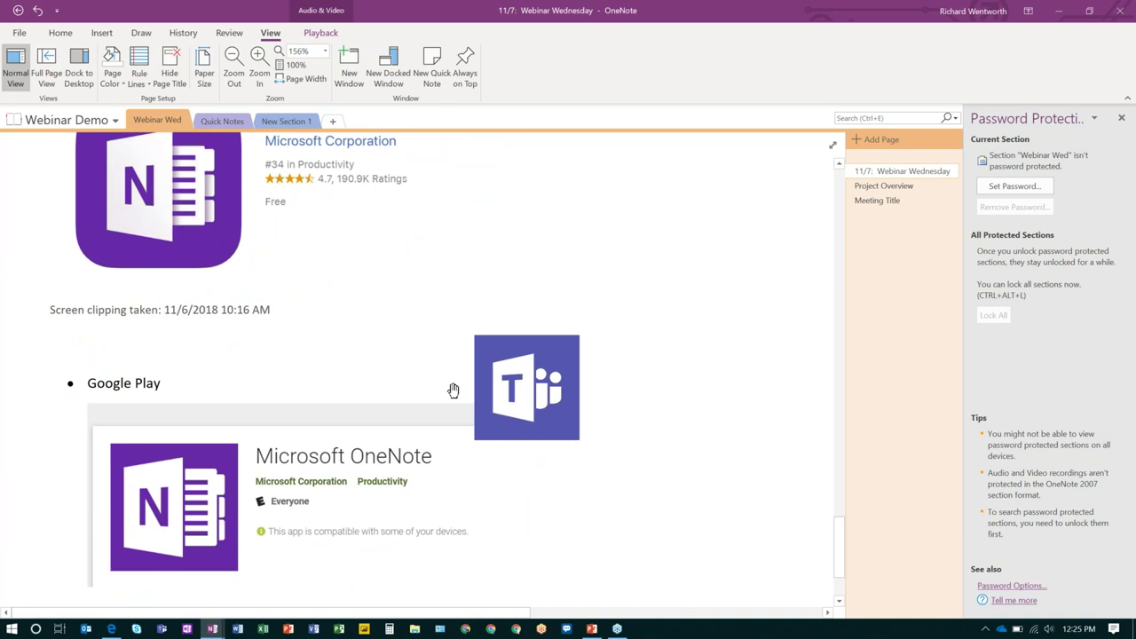
scroll(451, 388, down, 3)
scroll(520, 255, up, 4)
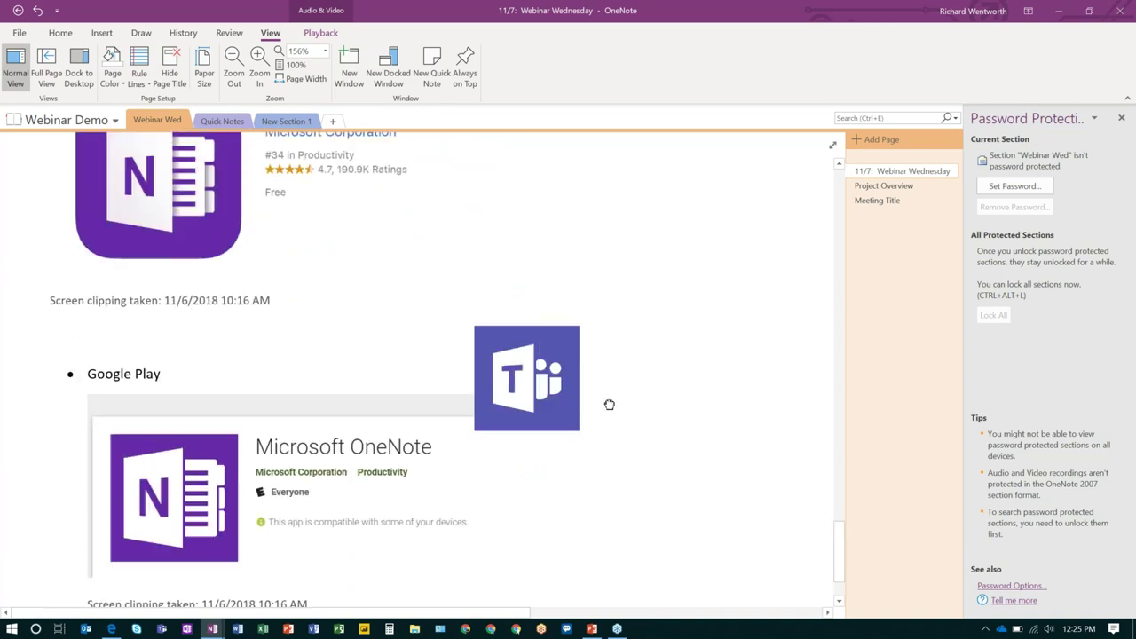
scroll(550, 373, down, 5)
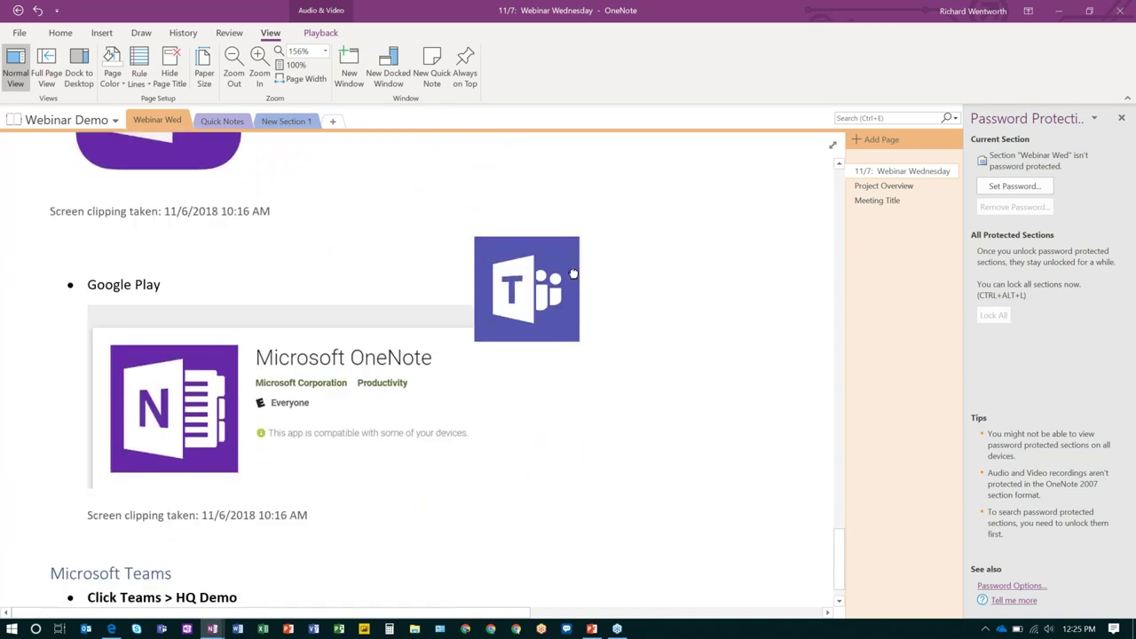
scroll(538, 350, up, 5)
scroll(541, 350, down, 4)
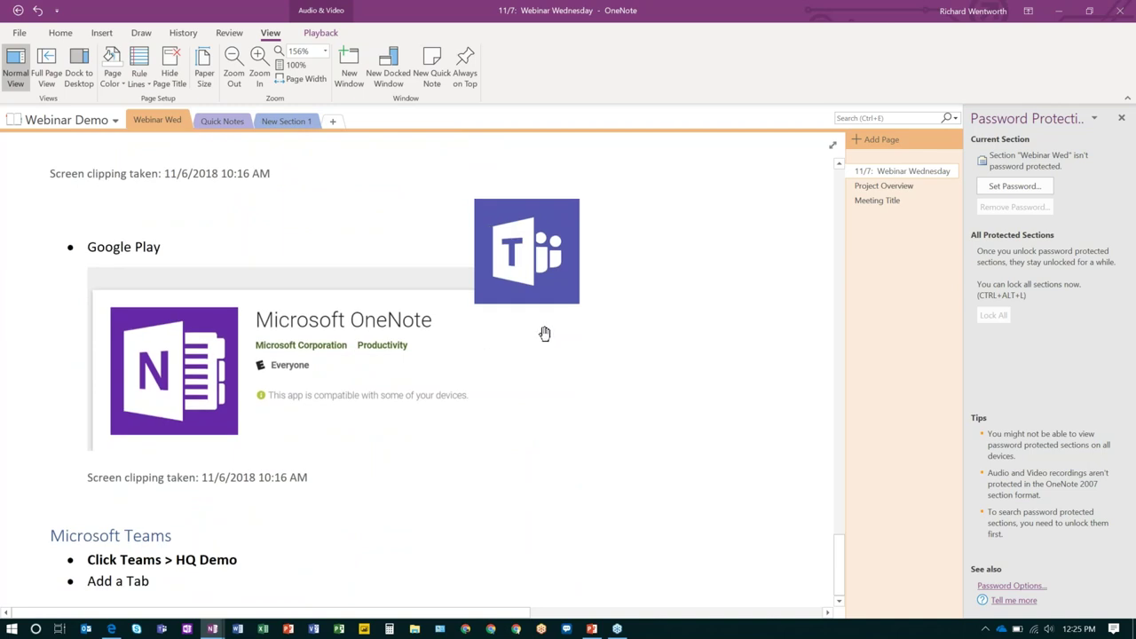
Launch Teams, go to the HQ team's Demo channel, and bring up its Add a tab choices.
click(175, 629)
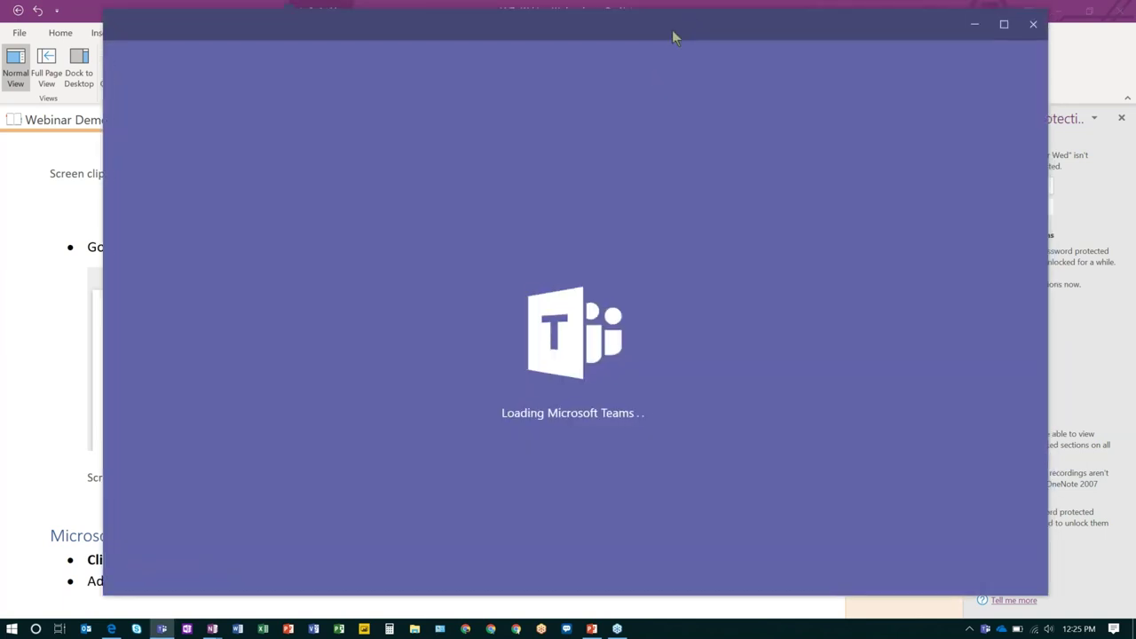
drag(672, 36, 615, 25)
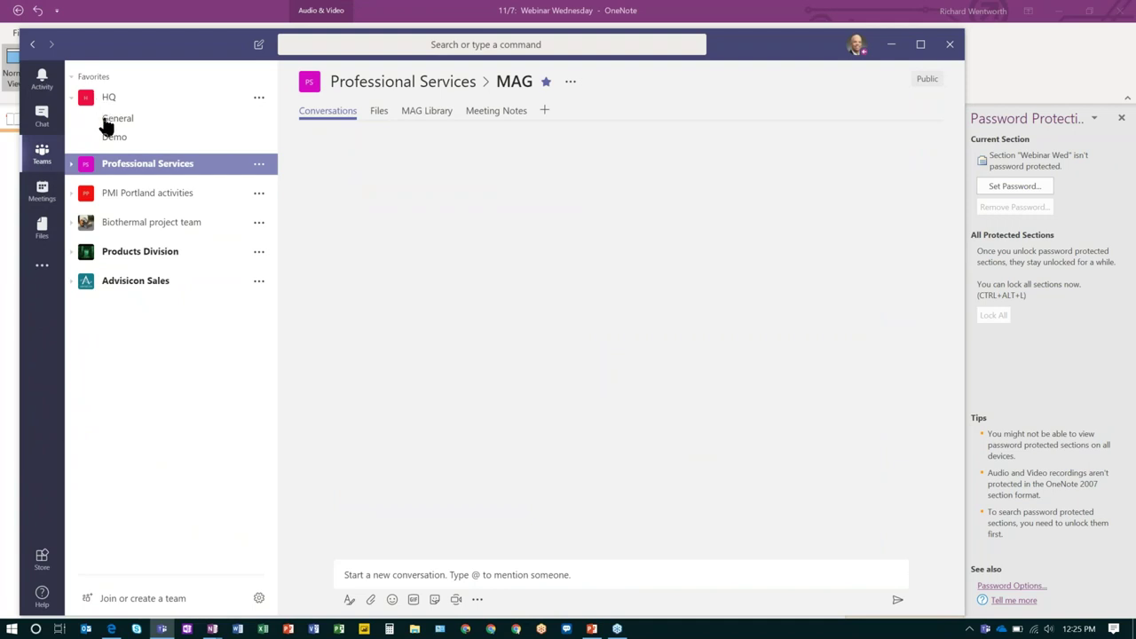
click(105, 121)
click(111, 136)
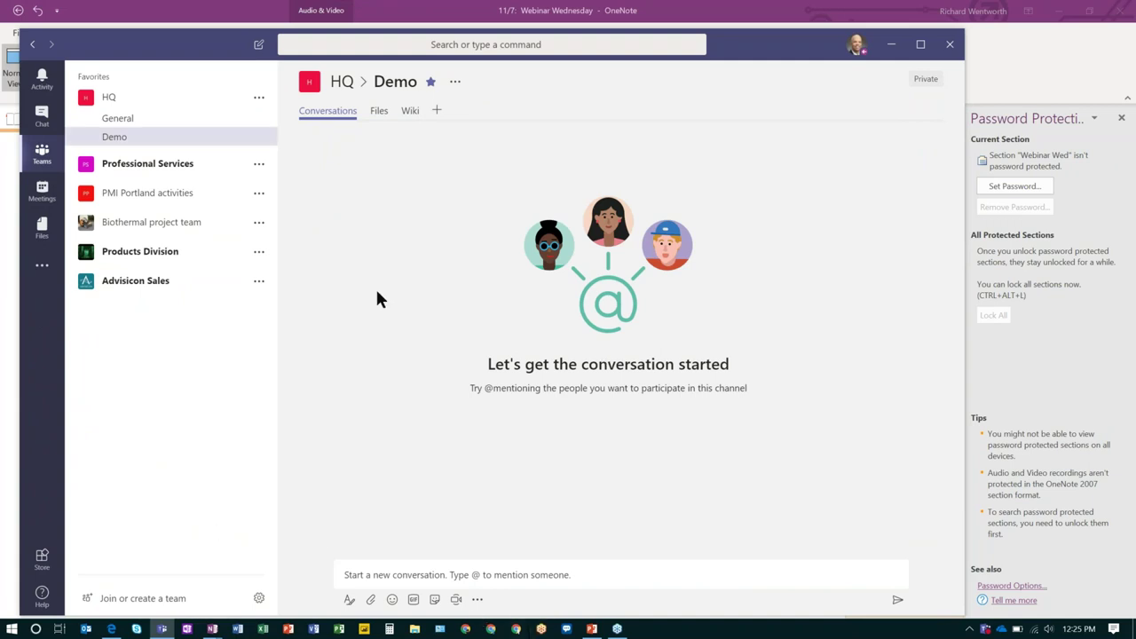
click(436, 112)
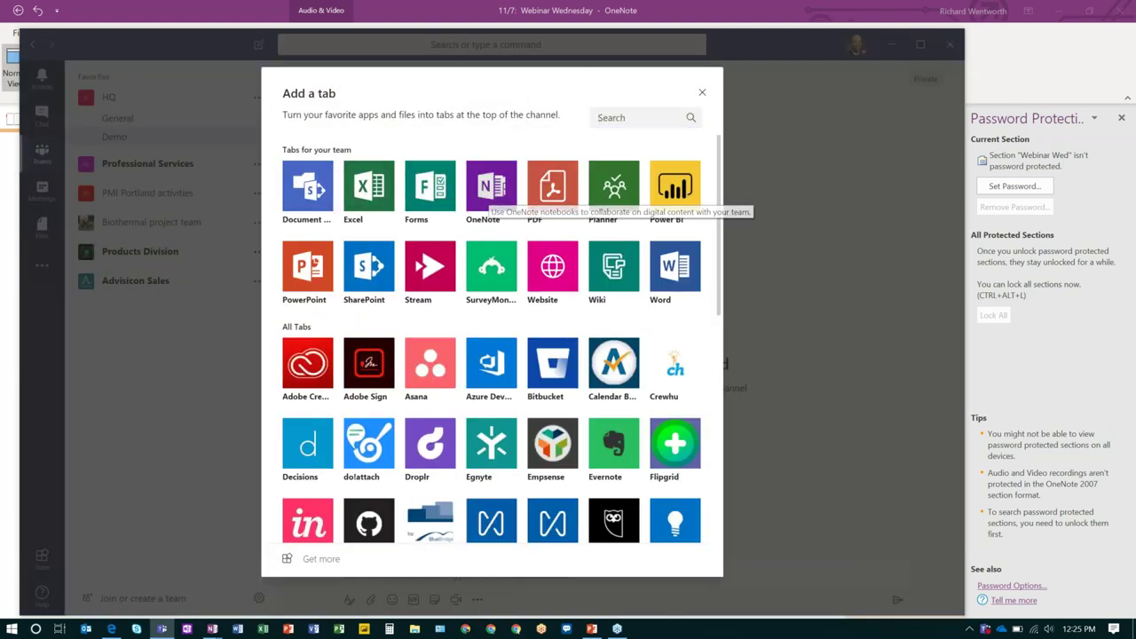
Add a OneNote tab for HQ Notebook to the Demo channel without posting about it.
click(490, 188)
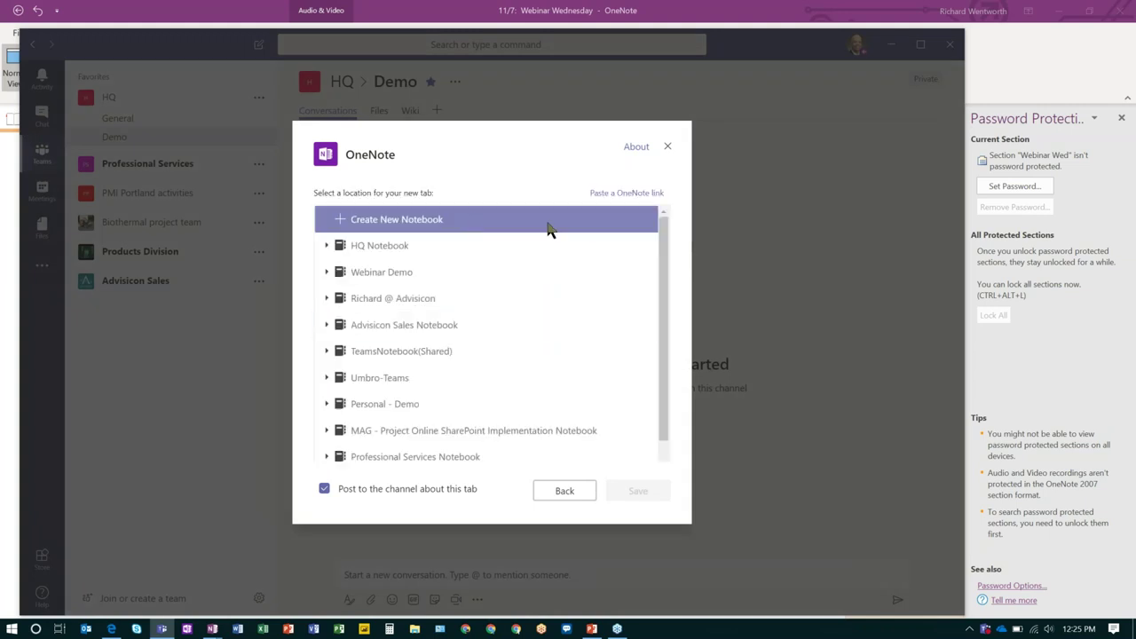
click(324, 489)
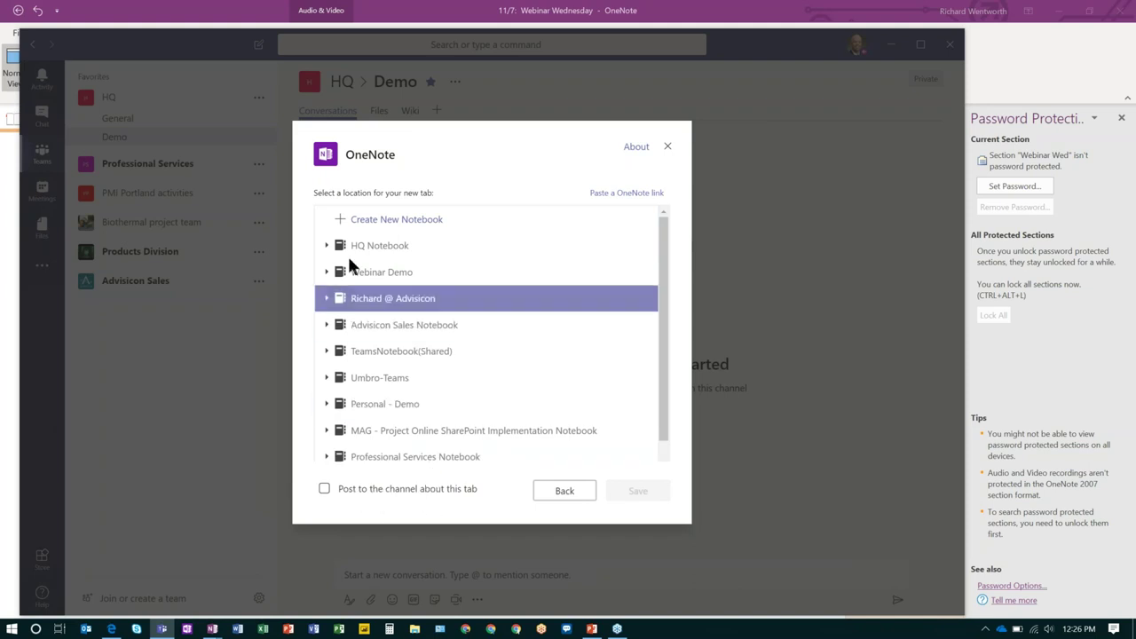
click(408, 245)
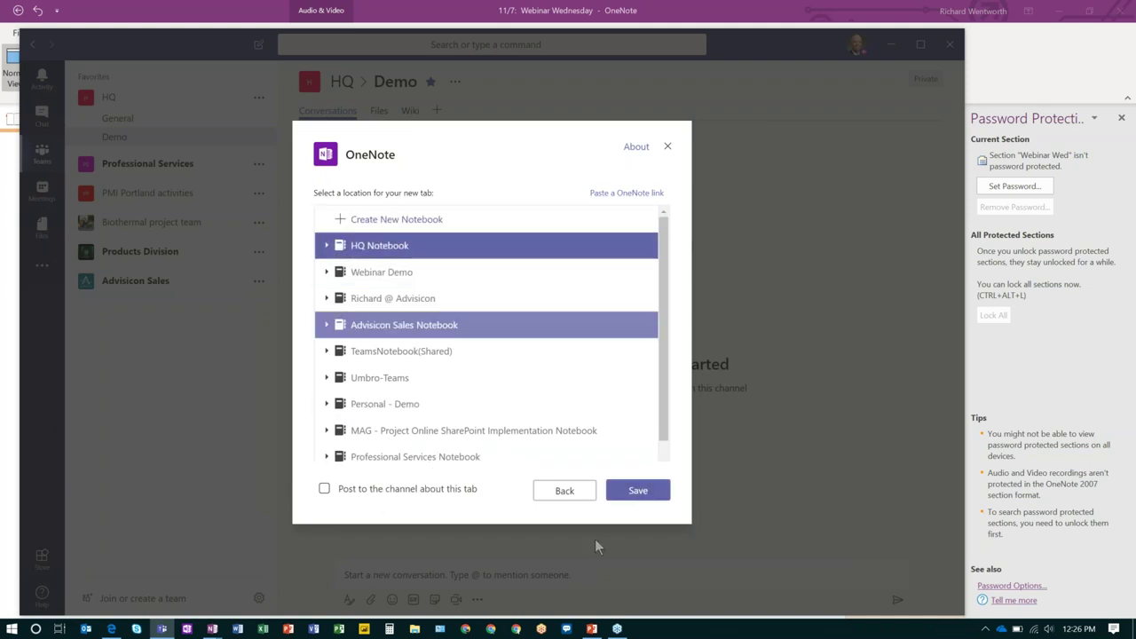
click(637, 491)
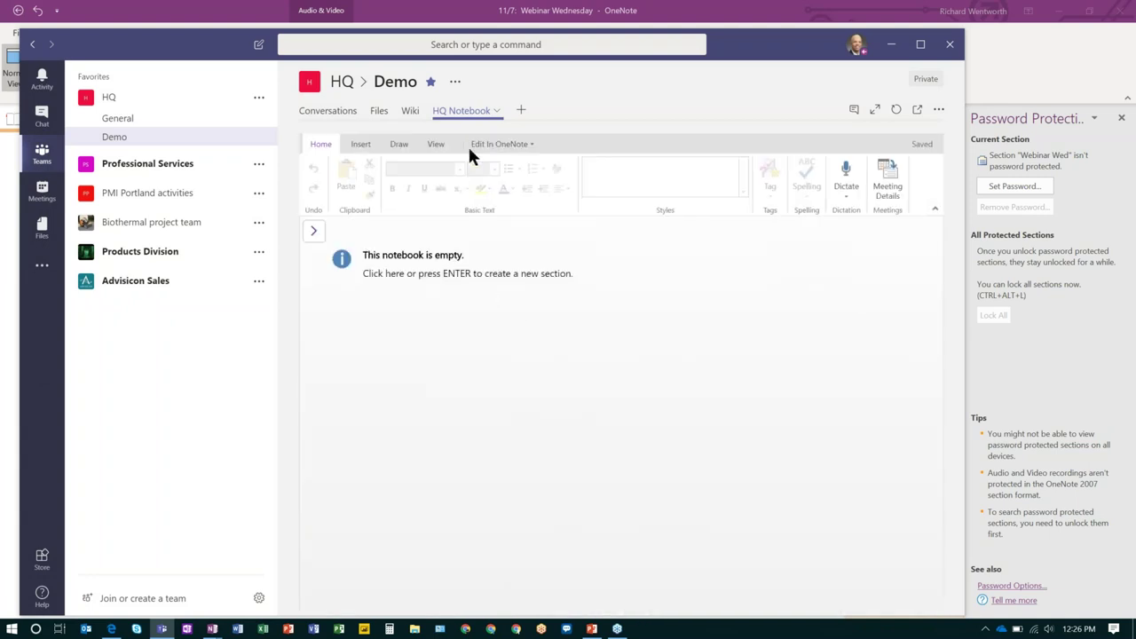
Create a new section in HQ Notebook and title its first page '11/7: notes' with an empty body.
click(420, 270)
click(594, 381)
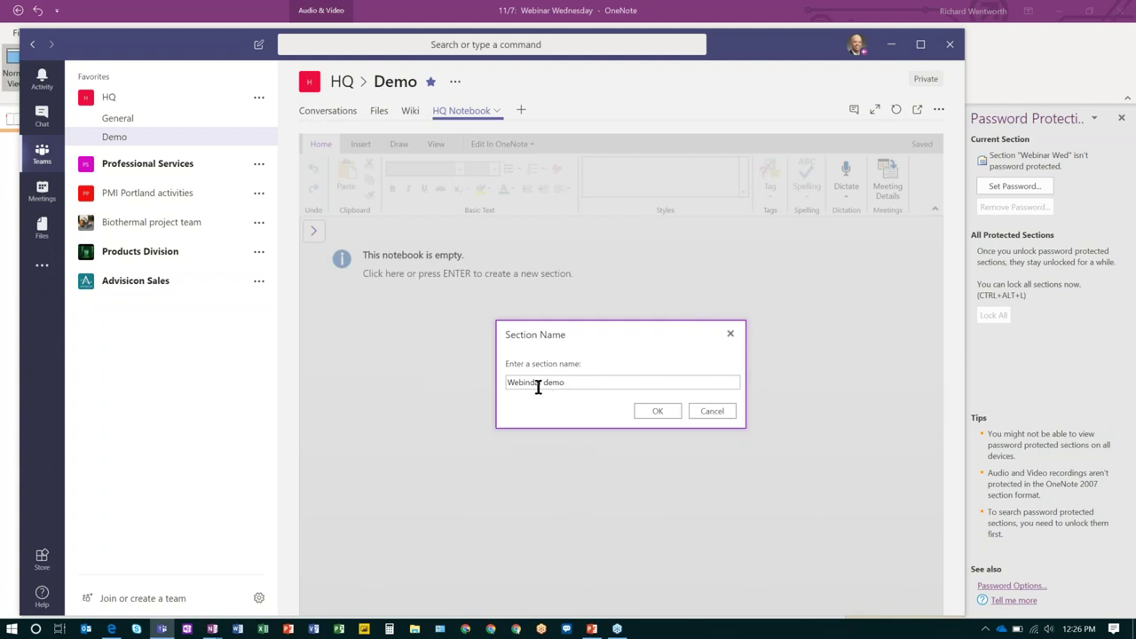
click(646, 406)
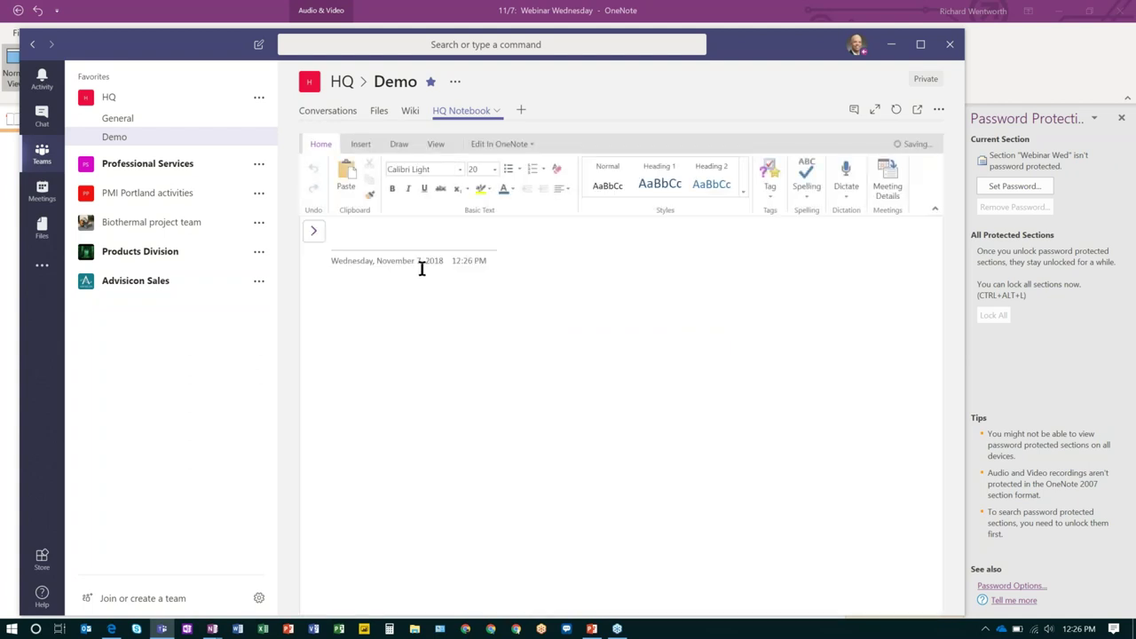
text(11/7: notes)
key(Return)
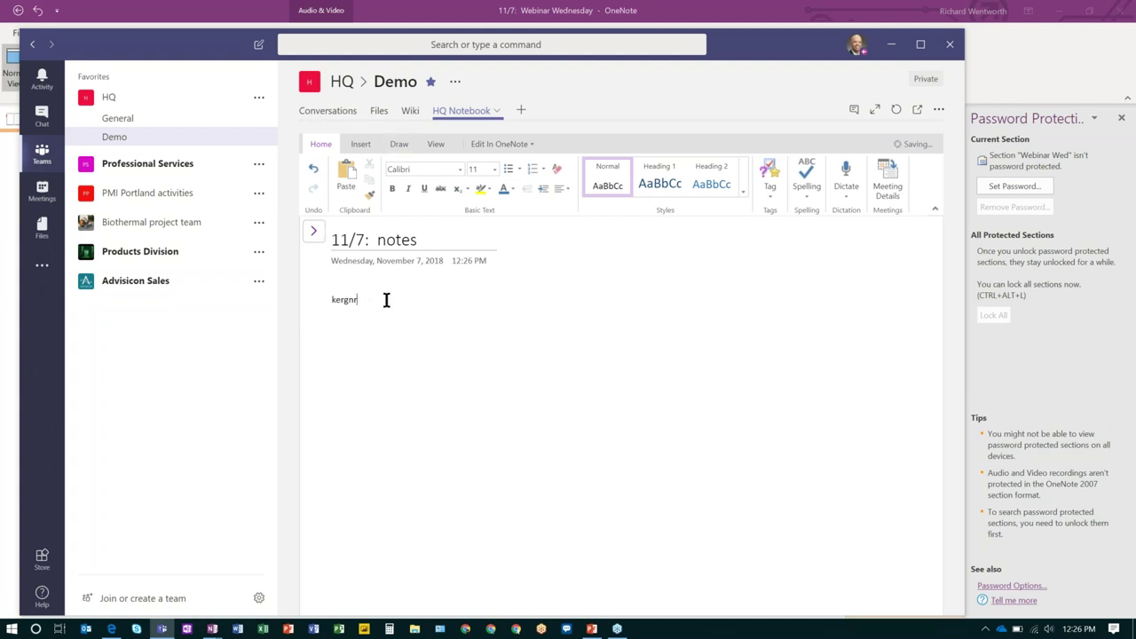
key(BackSpace)
key(BackSpace)
key(BackSpace)
key(BackSpace)
key(BackSpace)
key(BackSpace)
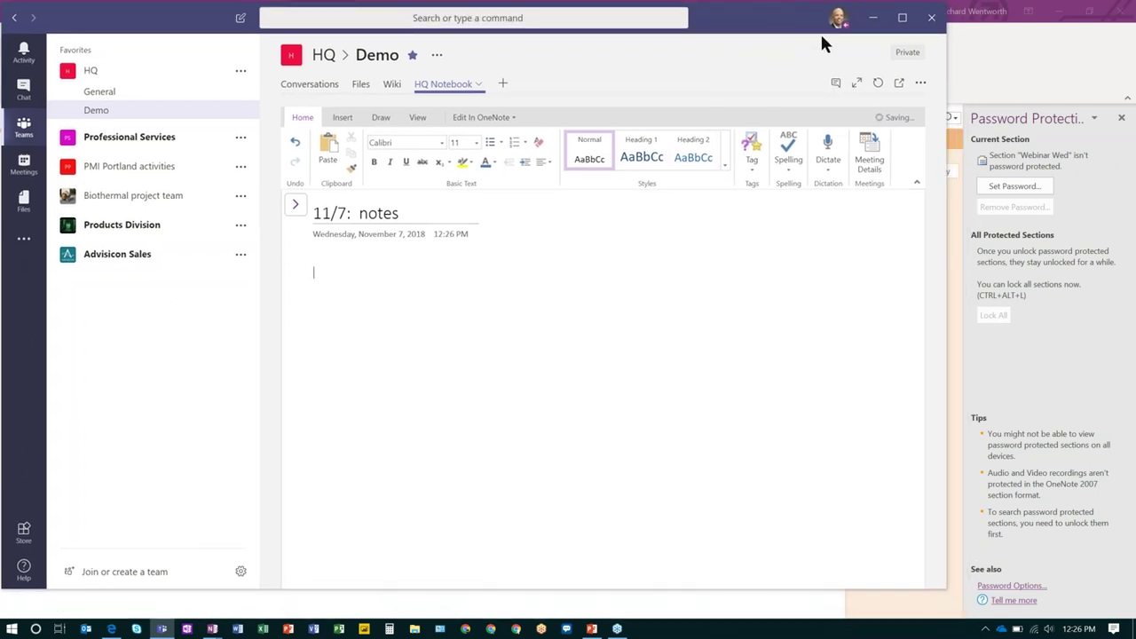
Minimize Teams and scroll OneNote back to the top of the 11/7: Webinar Wednesday page.
click(873, 16)
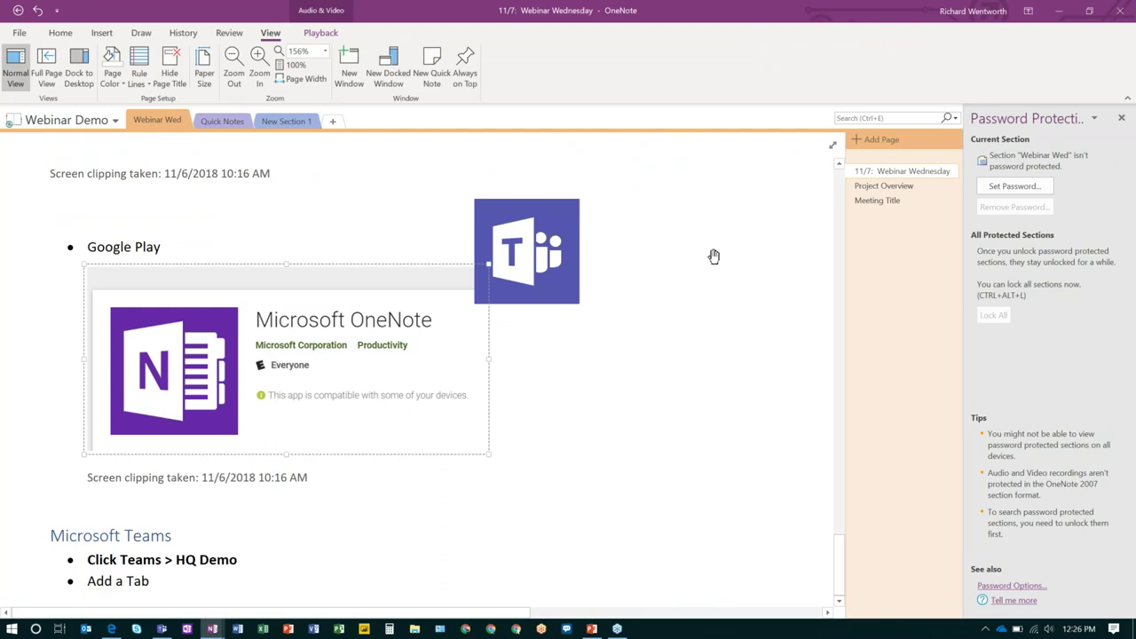
scroll(709, 326, up, 5)
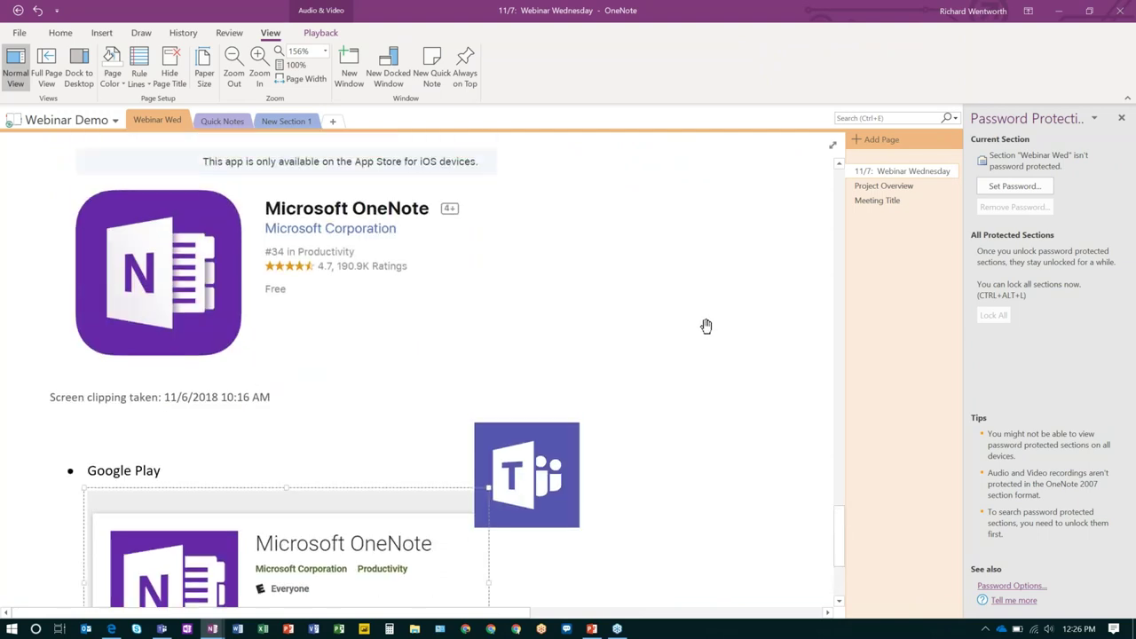
drag(840, 481, 832, 184)
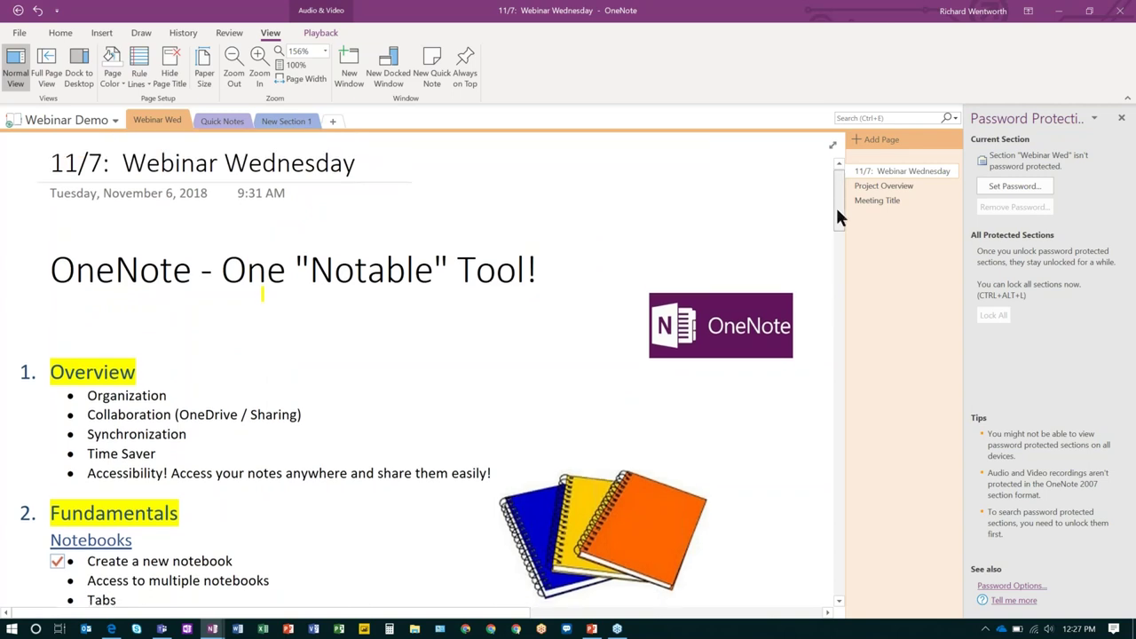
scroll(835, 205, down, 3)
scroll(834, 189, up, 3)
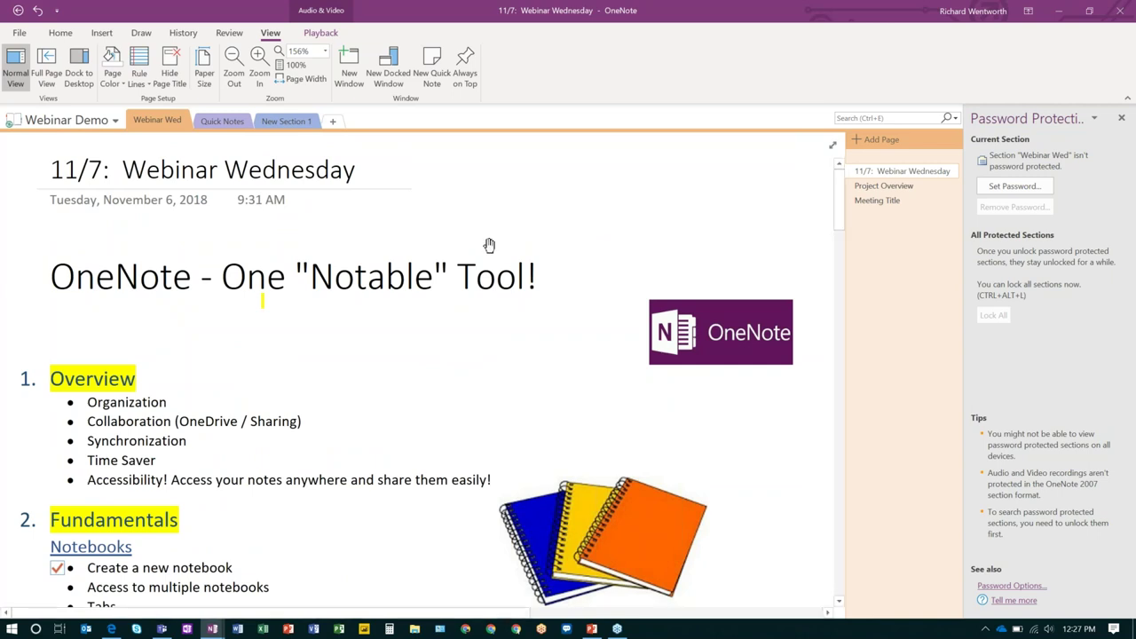
Show the Home ribbon commands and put focus back on the page.
click(61, 35)
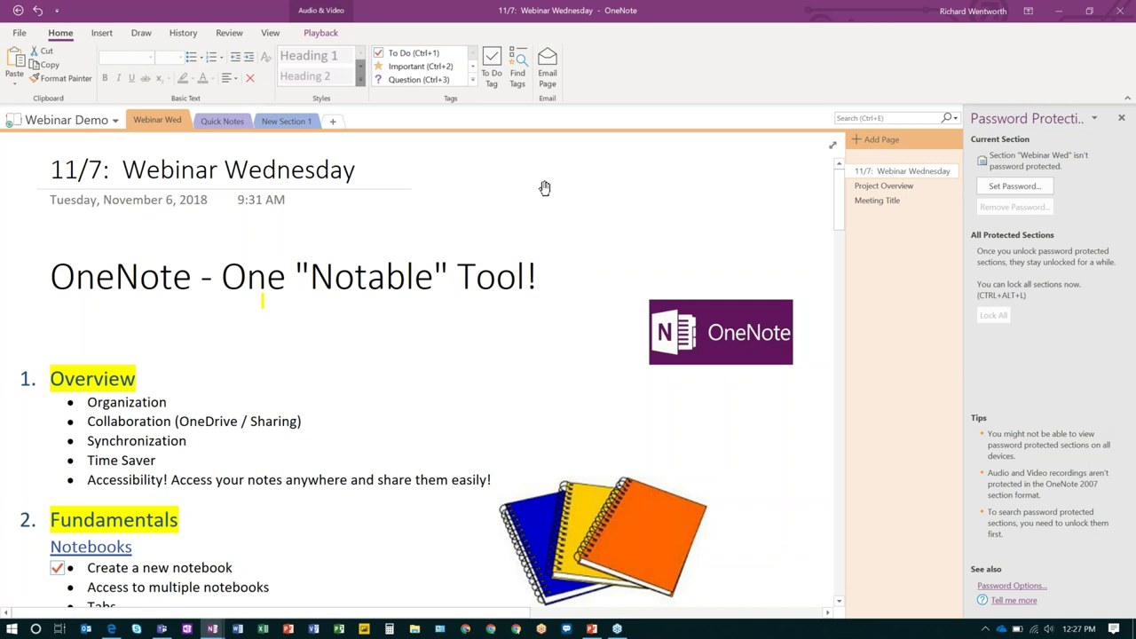
click(513, 210)
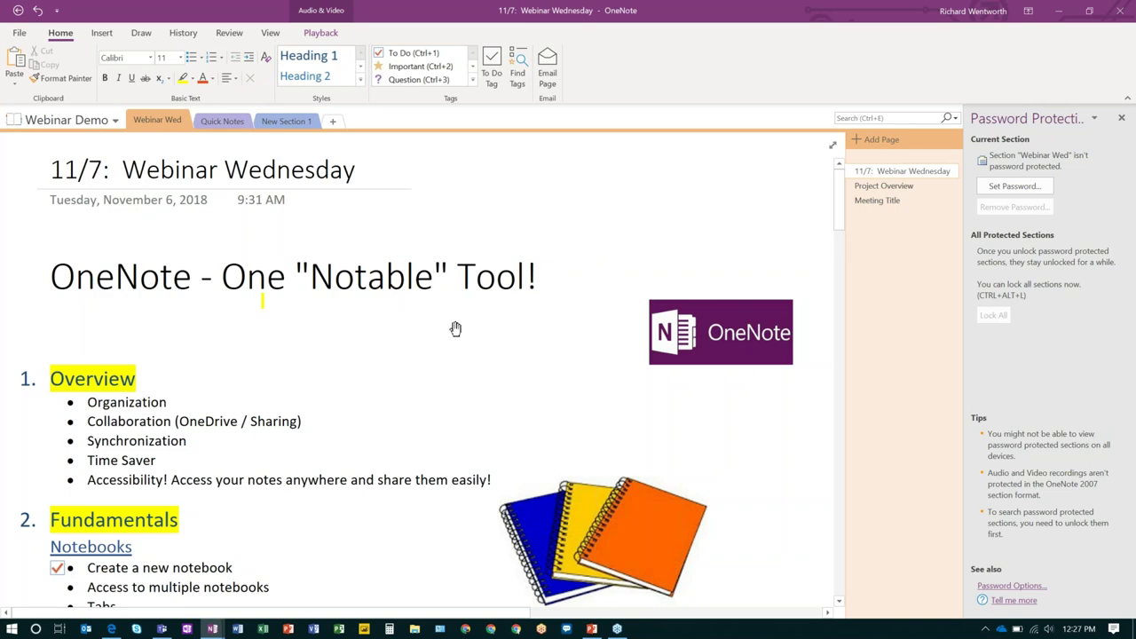
scroll(453, 340, down, 9)
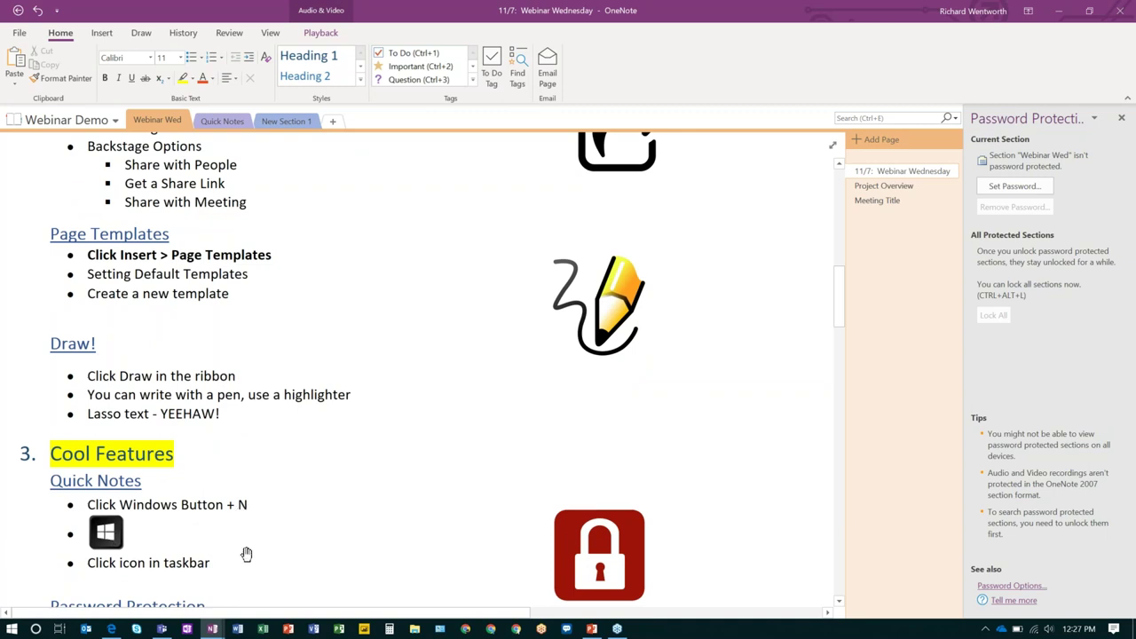
Open a Quick Note with Win+N, type and erase test text, close it, then scroll to Cool Features.
key(super+n)
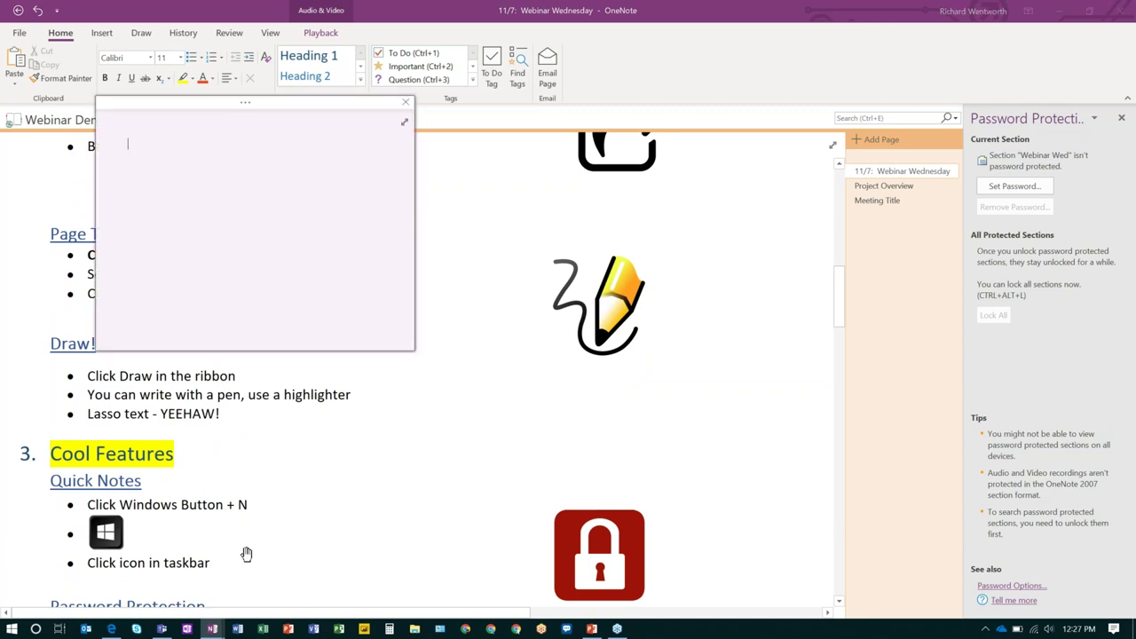
drag(265, 110, 323, 143)
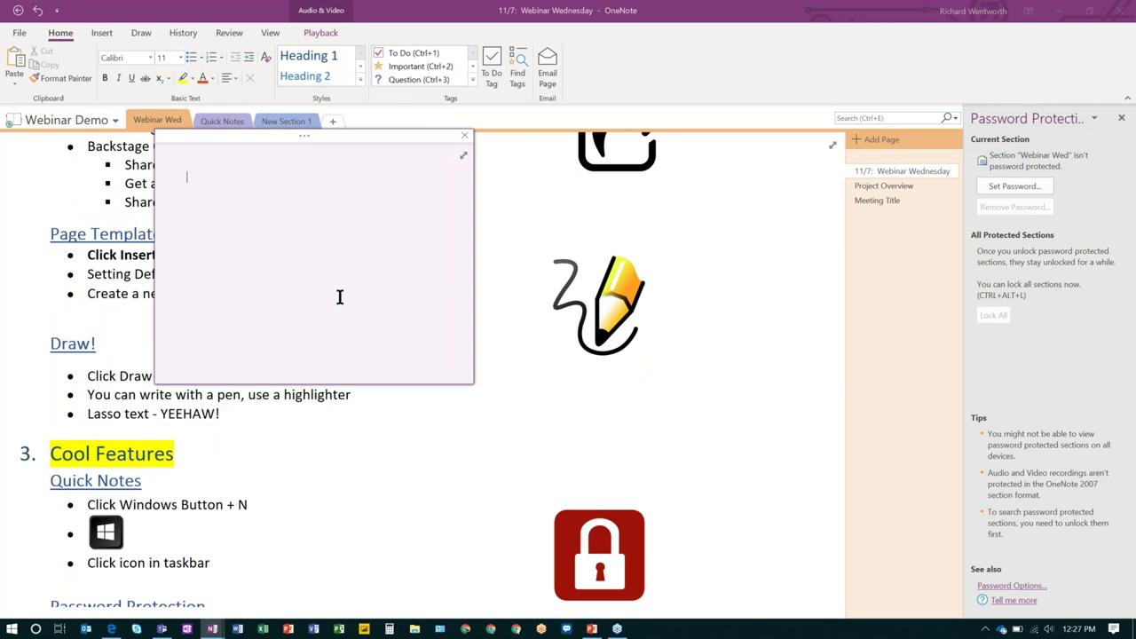
text(hfjdhfkjdjfdjfdf)
key(BackSpace)
key(BackSpace)
key(BackSpace)
key(BackSpace)
key(BackSpace)
key(BackSpace)
key(BackSpace)
key(BackSpace)
key(BackSpace)
key(BackSpace)
key(BackSpace)
key(BackSpace)
key(BackSpace)
click(464, 130)
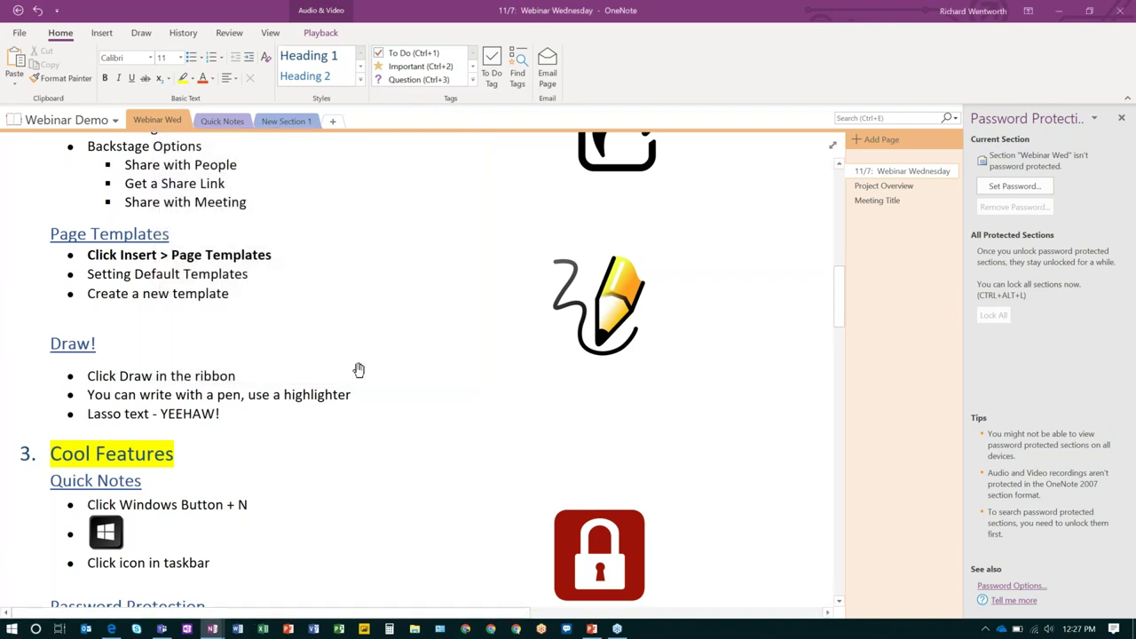
scroll(358, 371, down, 1)
scroll(357, 371, down, 5)
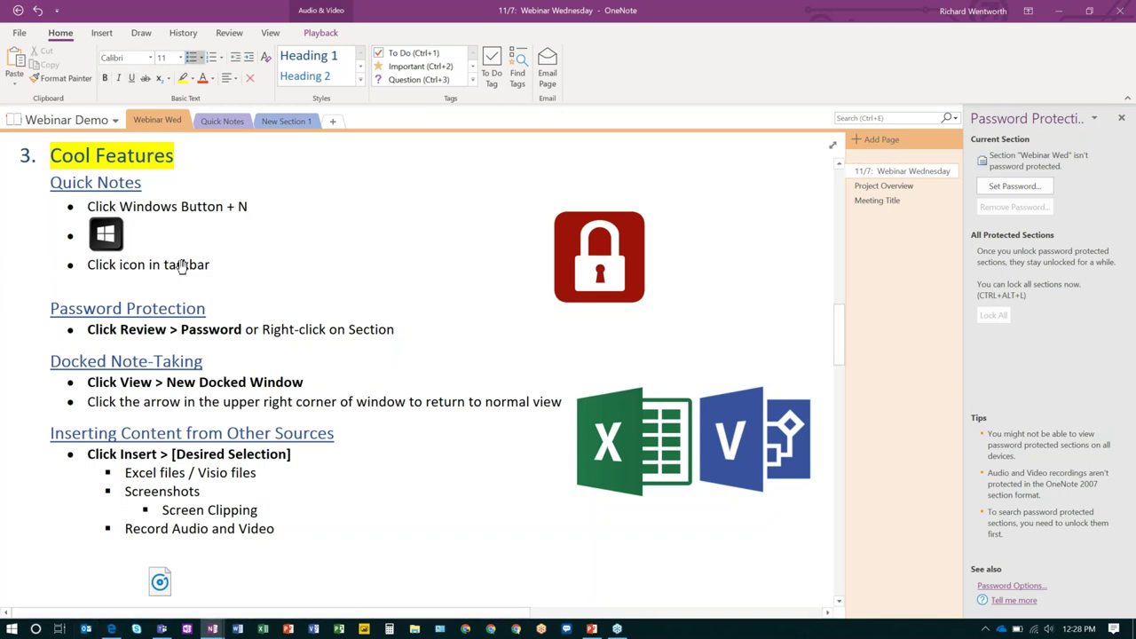
click(94, 120)
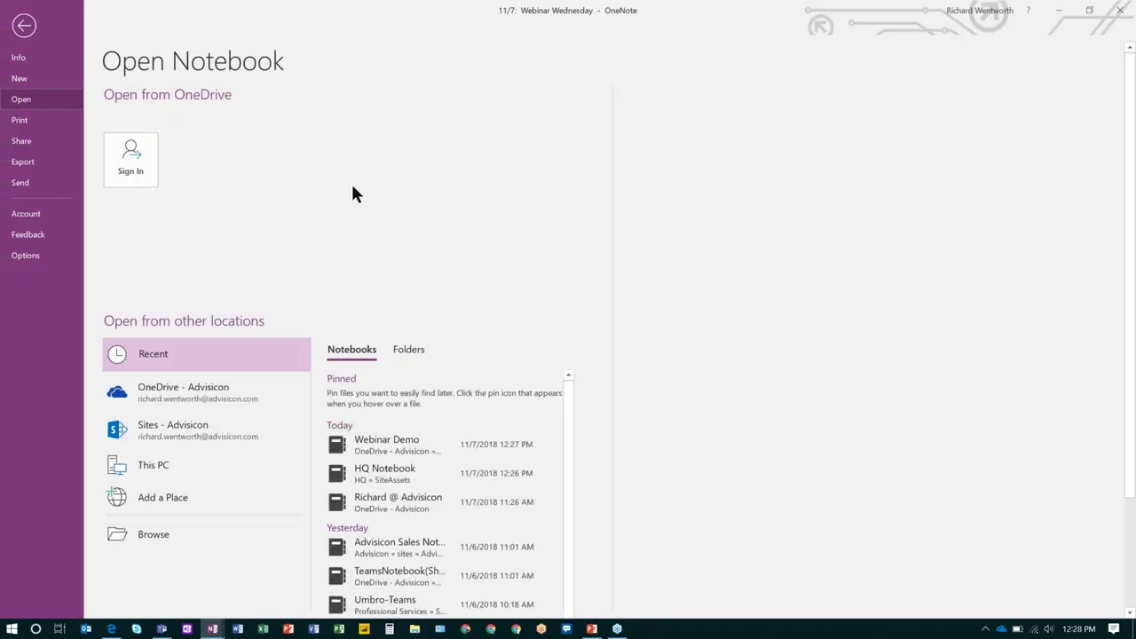
scroll(349, 186, down, 1)
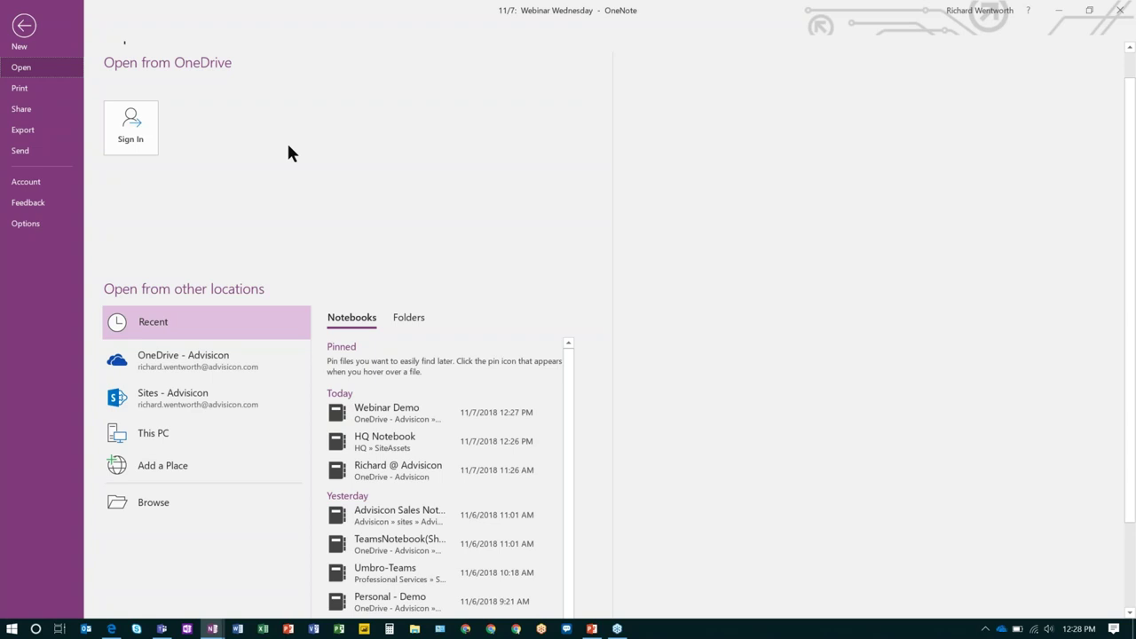
click(27, 33)
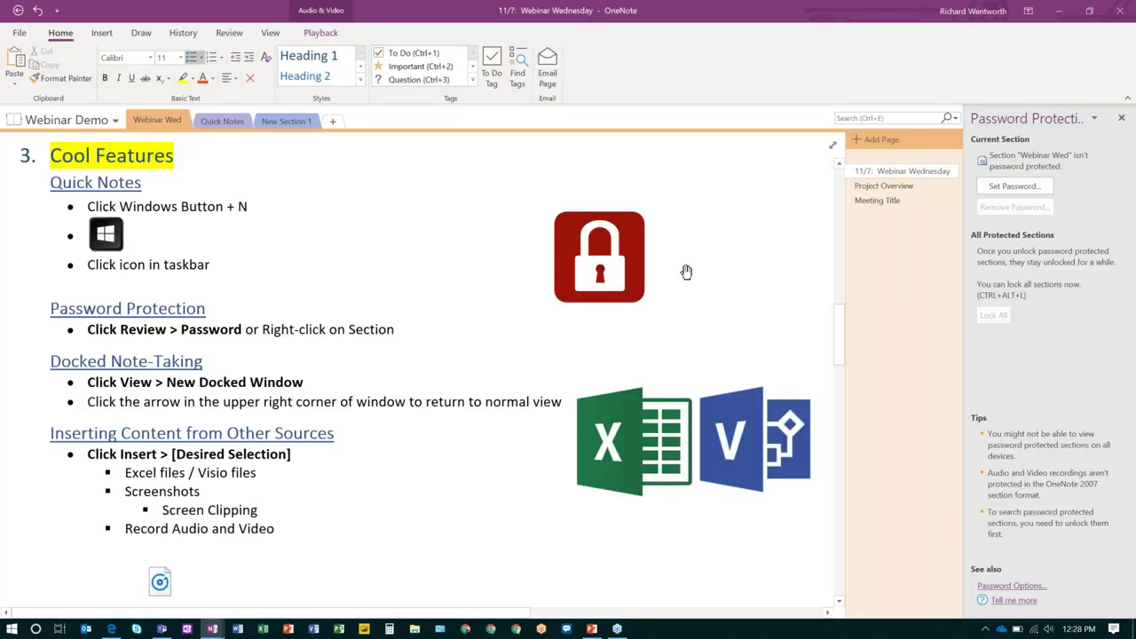
Leave New Section 1 and open the QUICK NOTE #1 page in the Quick Notes section.
right_click(296, 123)
click(359, 260)
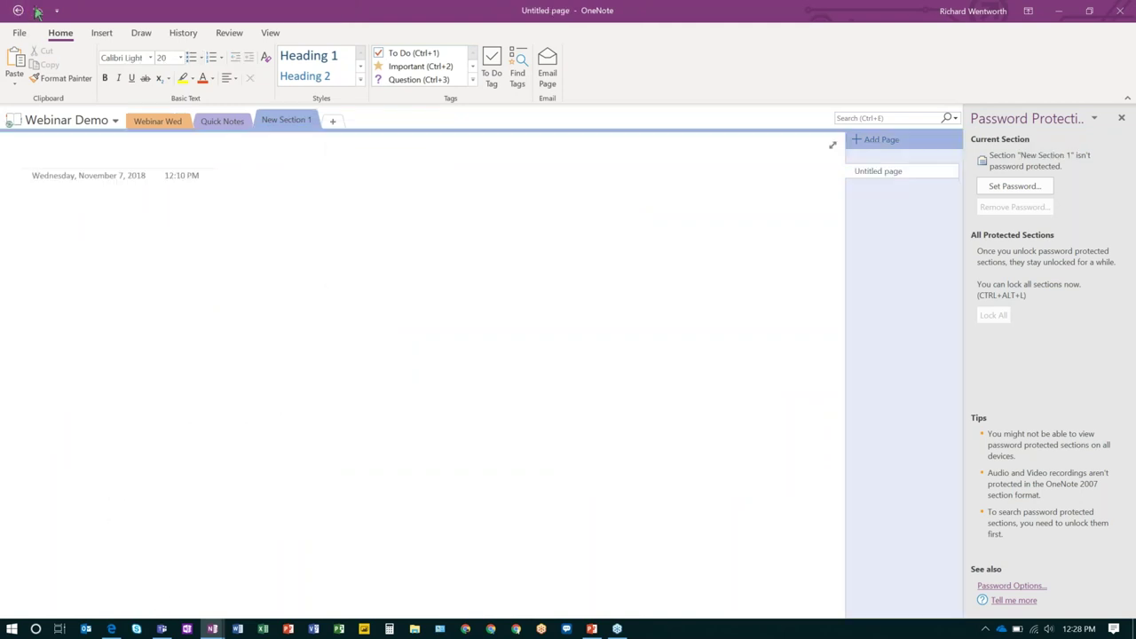
click(226, 121)
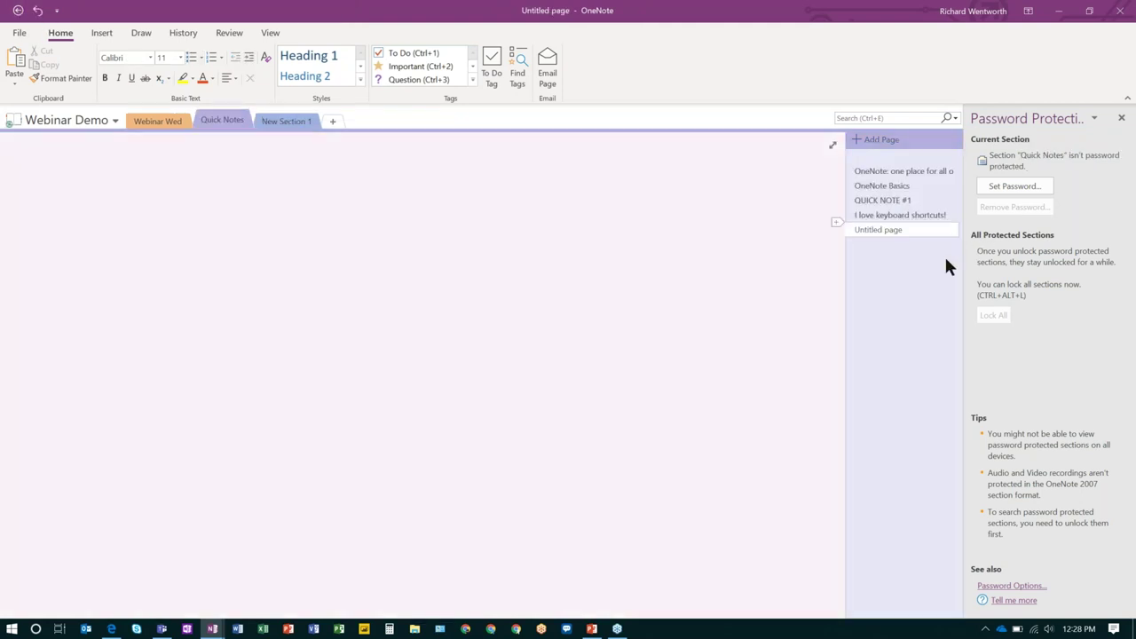
click(1072, 14)
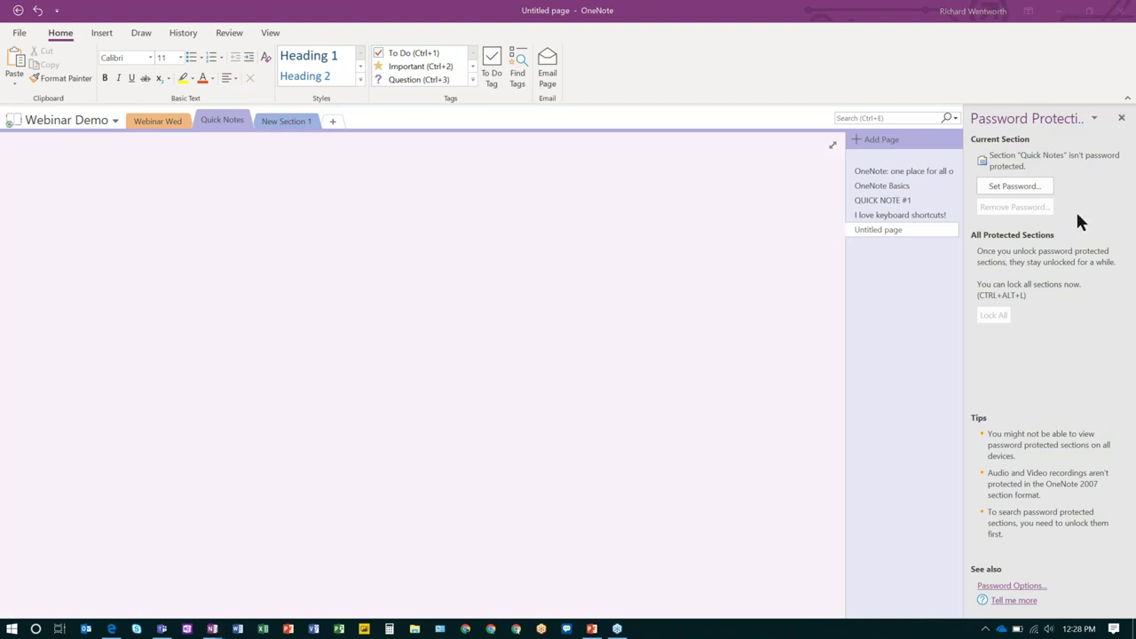
click(898, 200)
right_click(897, 203)
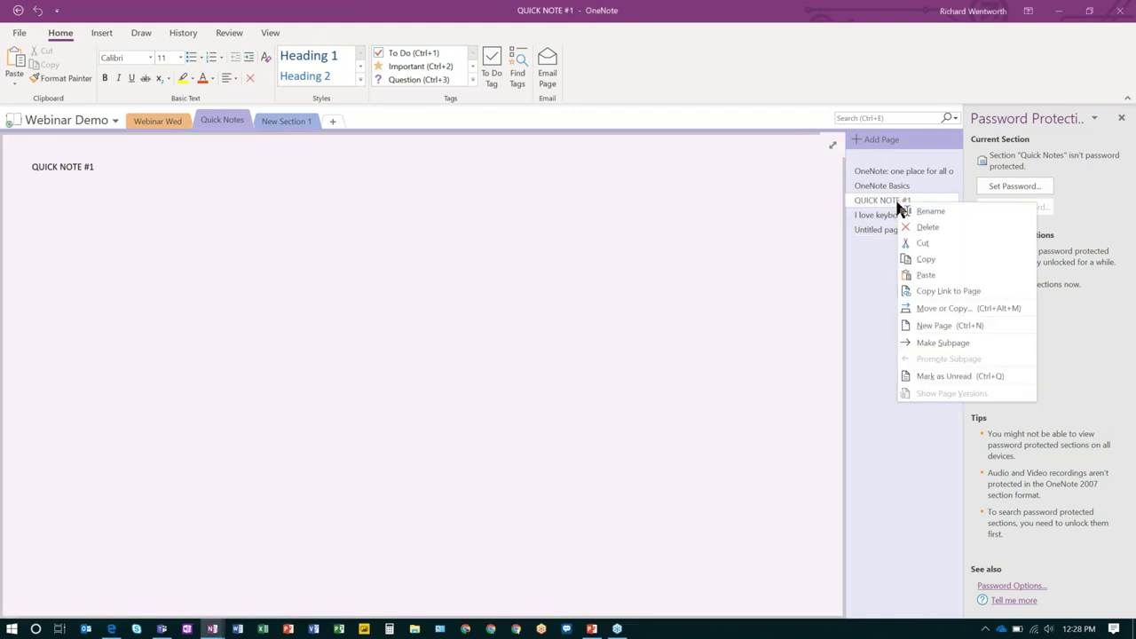
click(877, 270)
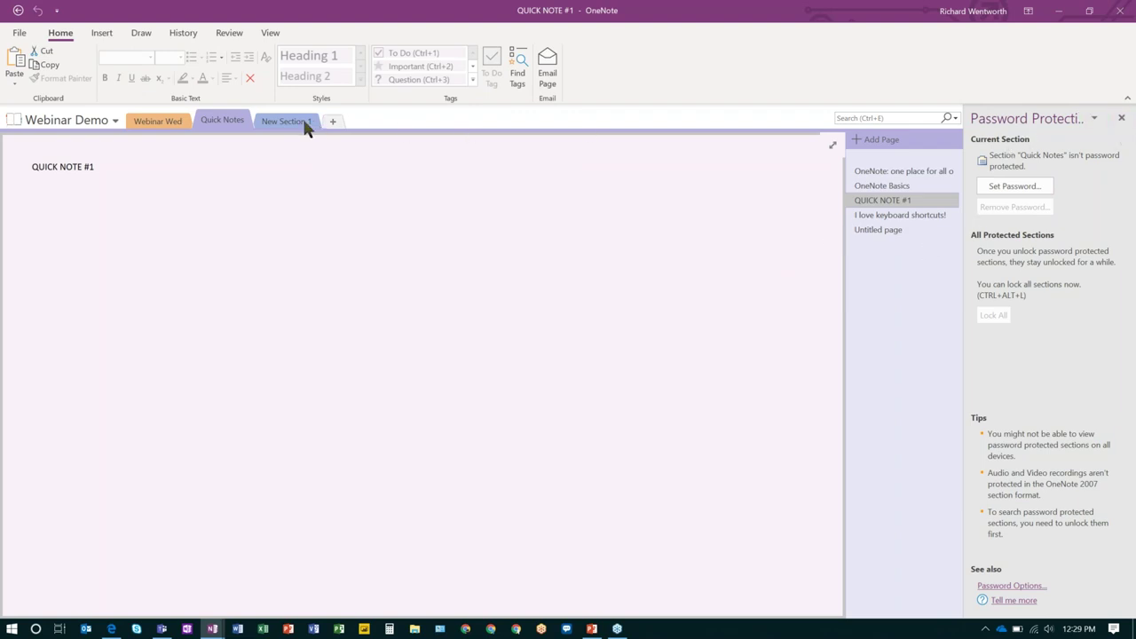
Switch back to the Webinar Wed section's Webinar Wednesday page with the OneNote window active.
click(157, 119)
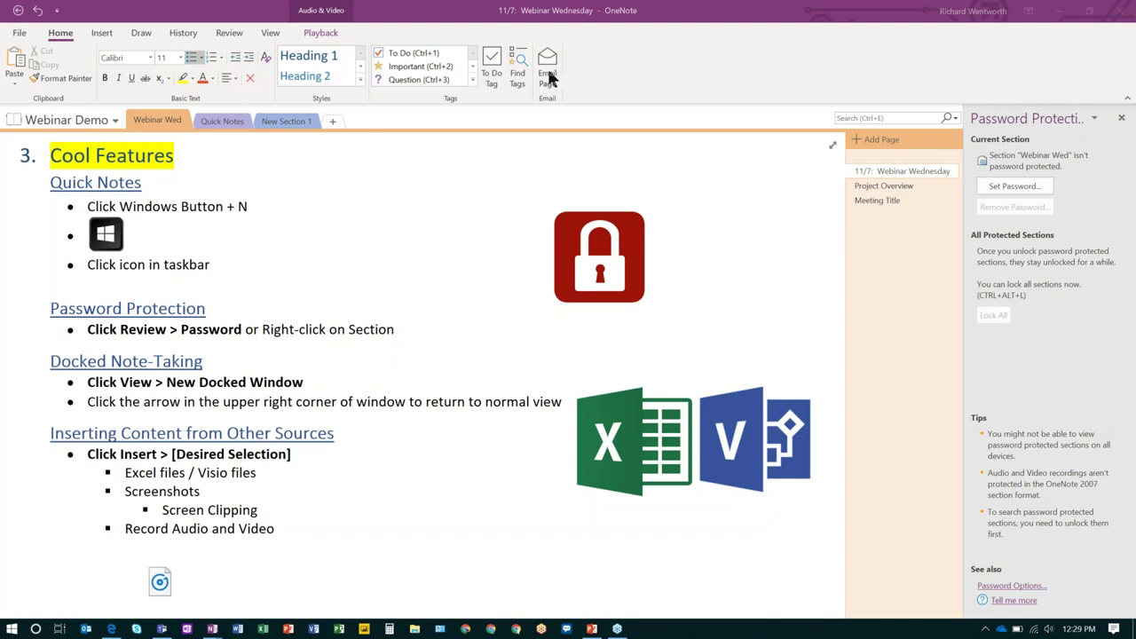
click(603, 64)
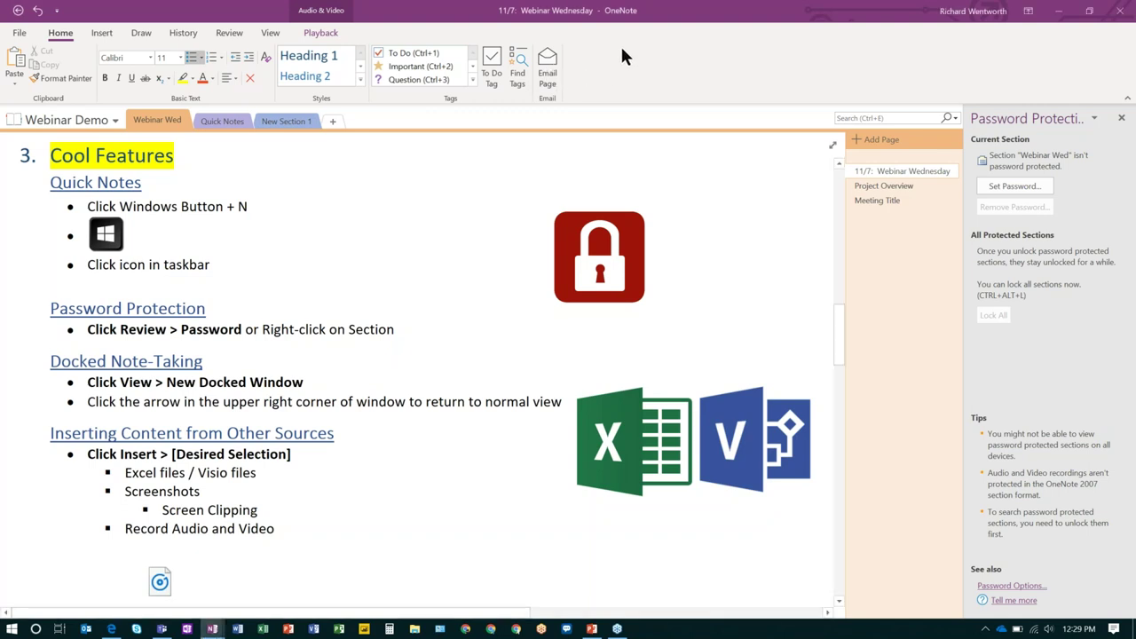